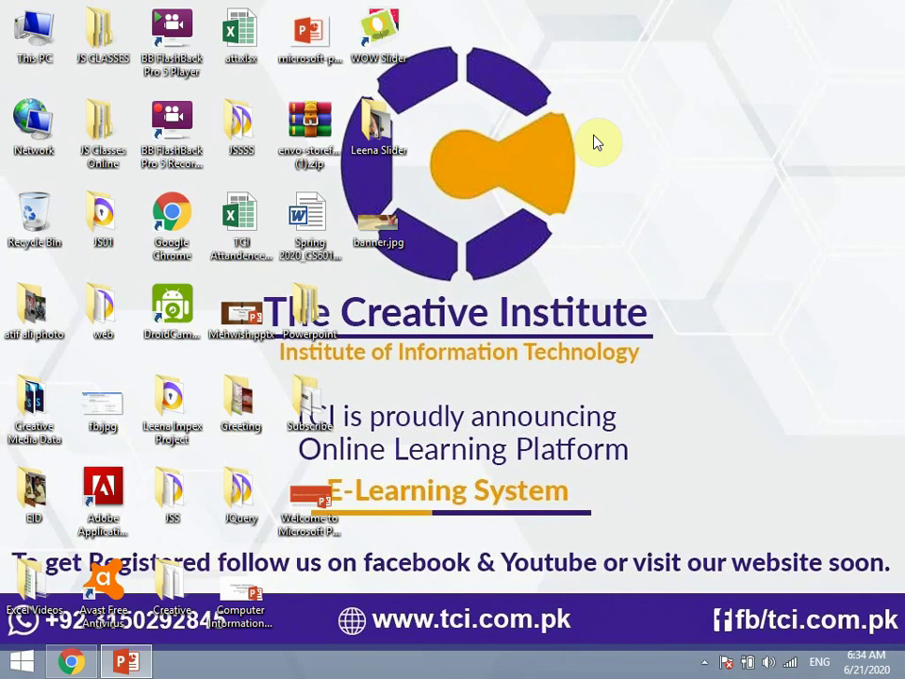
# Step: Bring the 'Let's Learn JavaScript JS' presentation window to the front from the taskbar
pyautogui.click(131, 664)
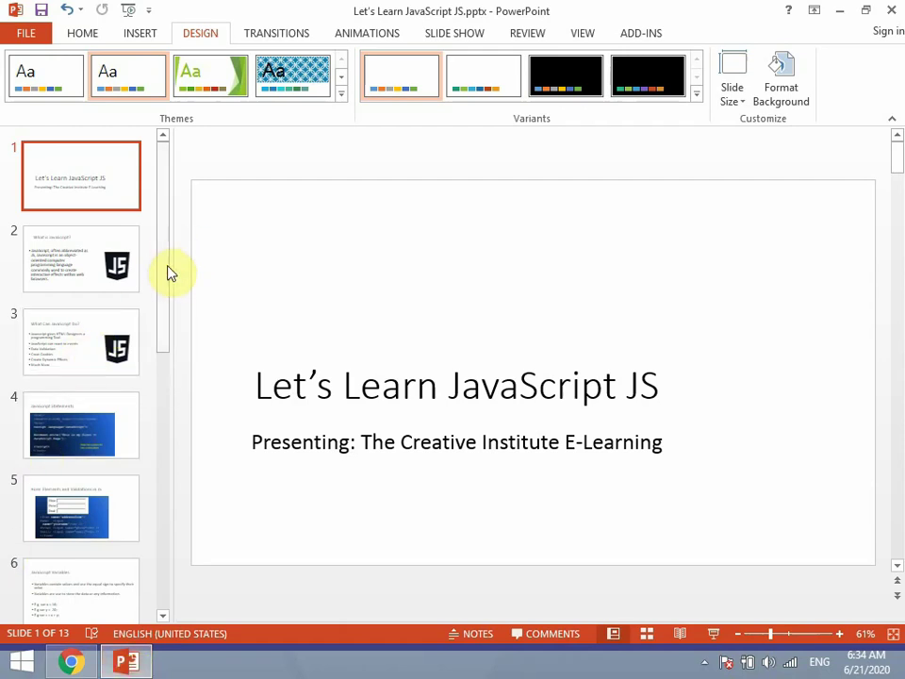
# Step: Browse the slide thumbnails, then move the title on slide 1 slightly lower
pyautogui.moveTo(166, 282); pyautogui.dragTo(164, 552)
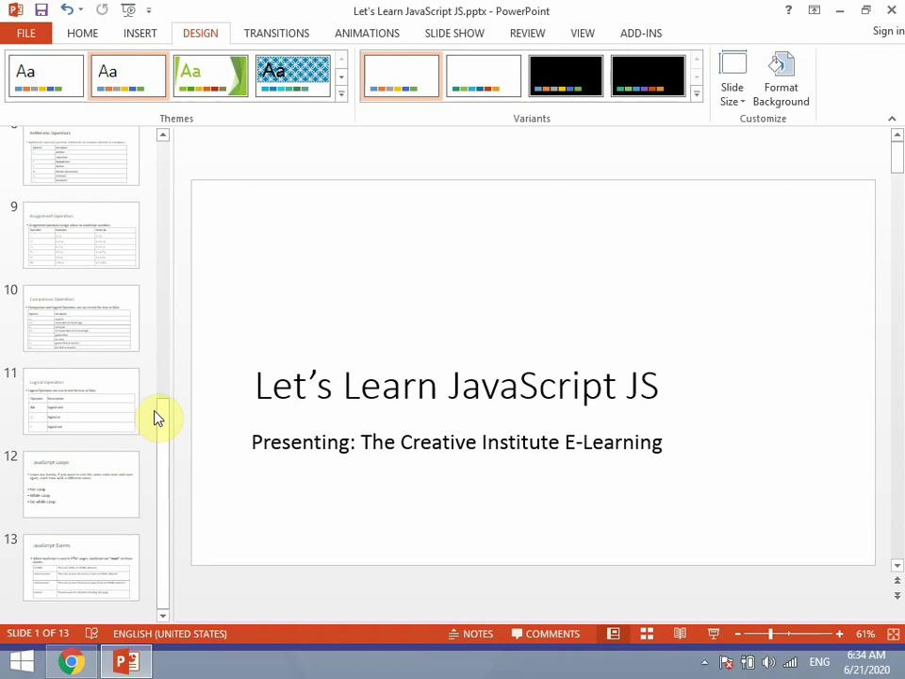
pyautogui.moveTo(161, 418); pyautogui.dragTo(178, 154)
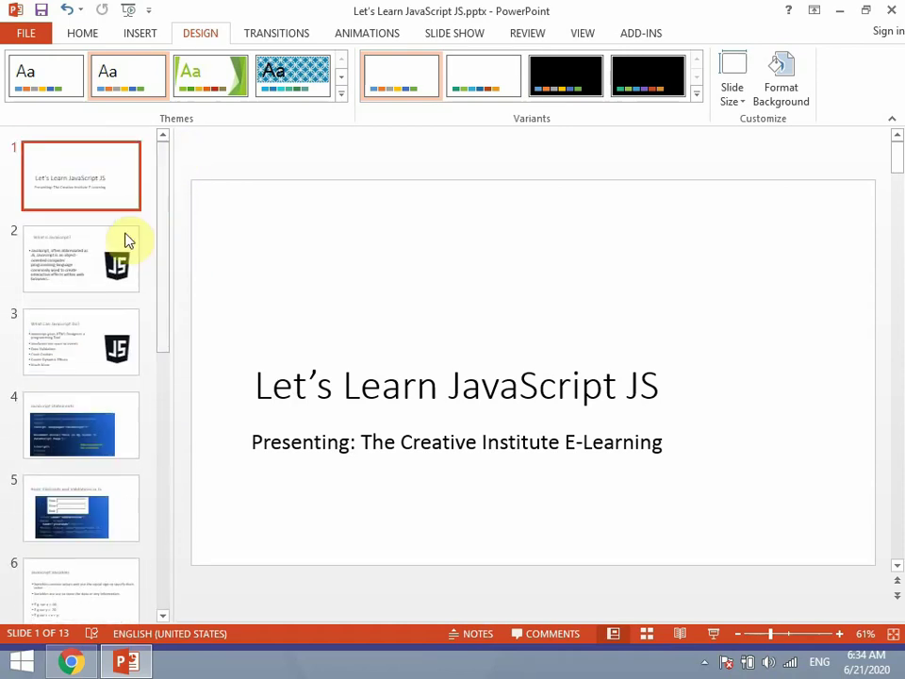
pyautogui.click(125, 245)
pyautogui.click(115, 336)
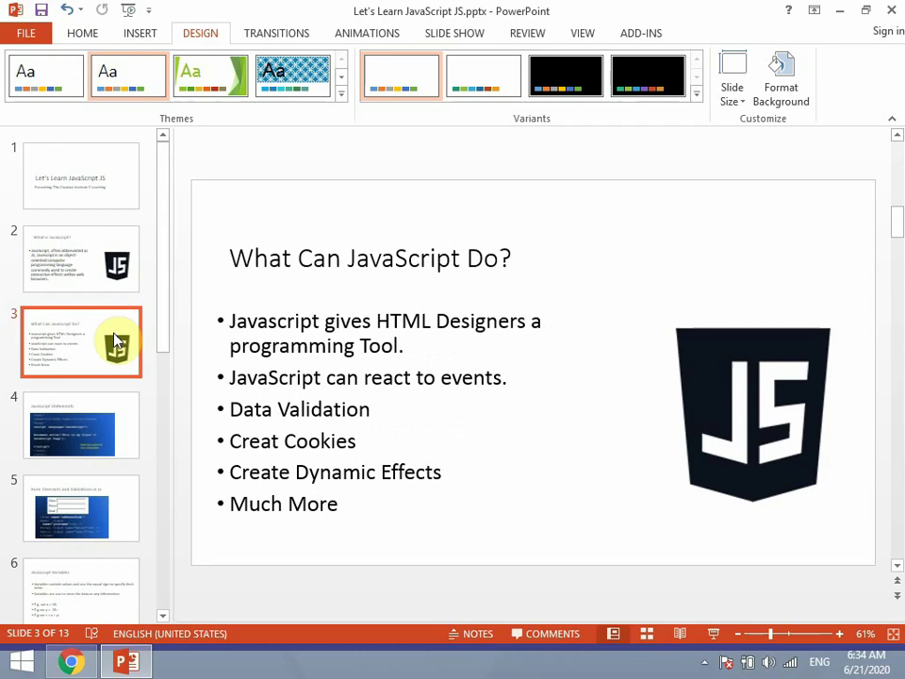
pyautogui.click(94, 203)
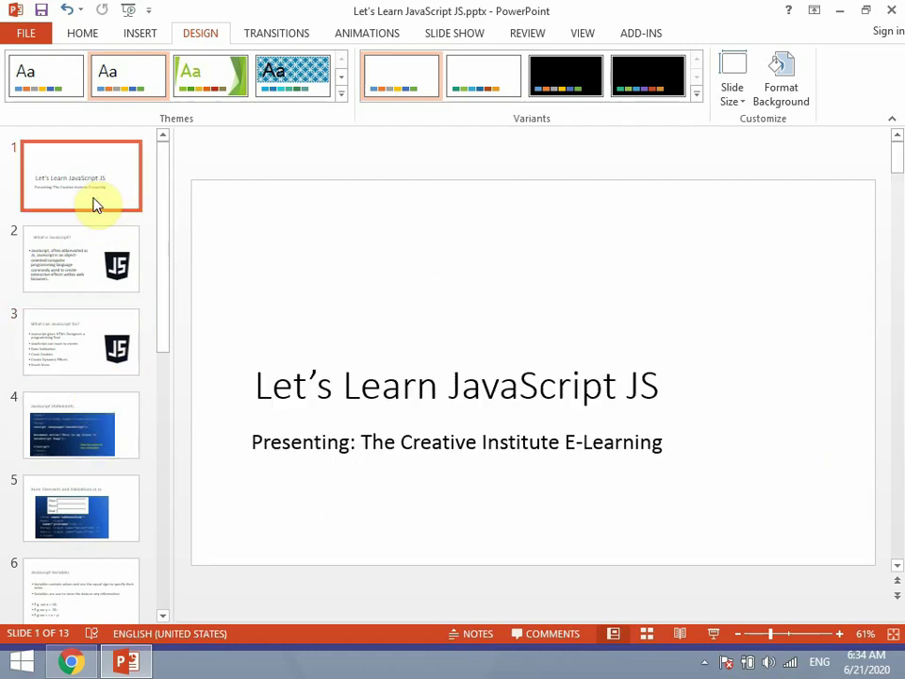
pyautogui.click(300, 384)
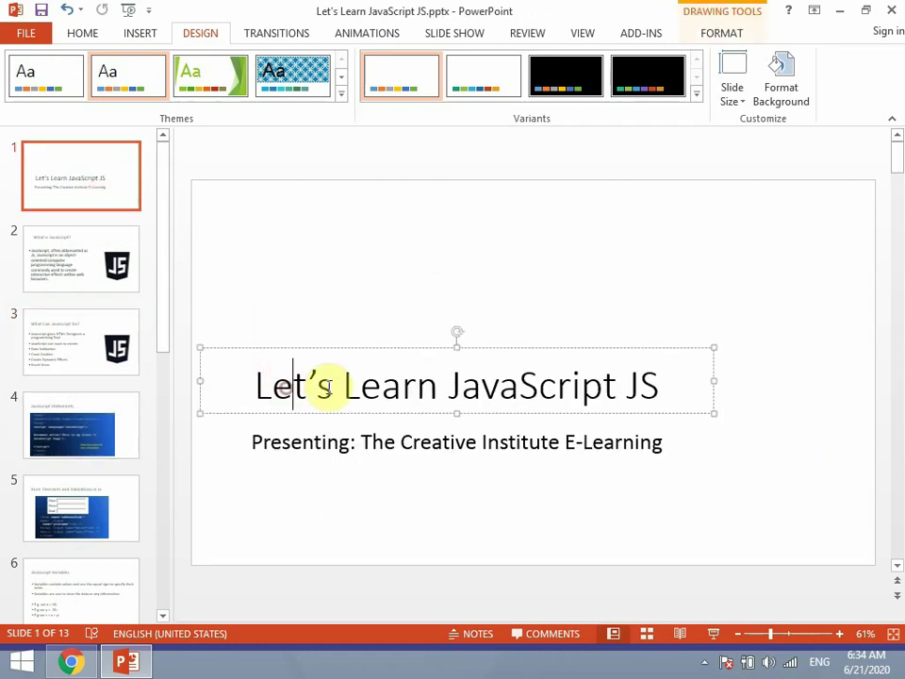
pyautogui.moveTo(364, 345); pyautogui.dragTo(364, 356)
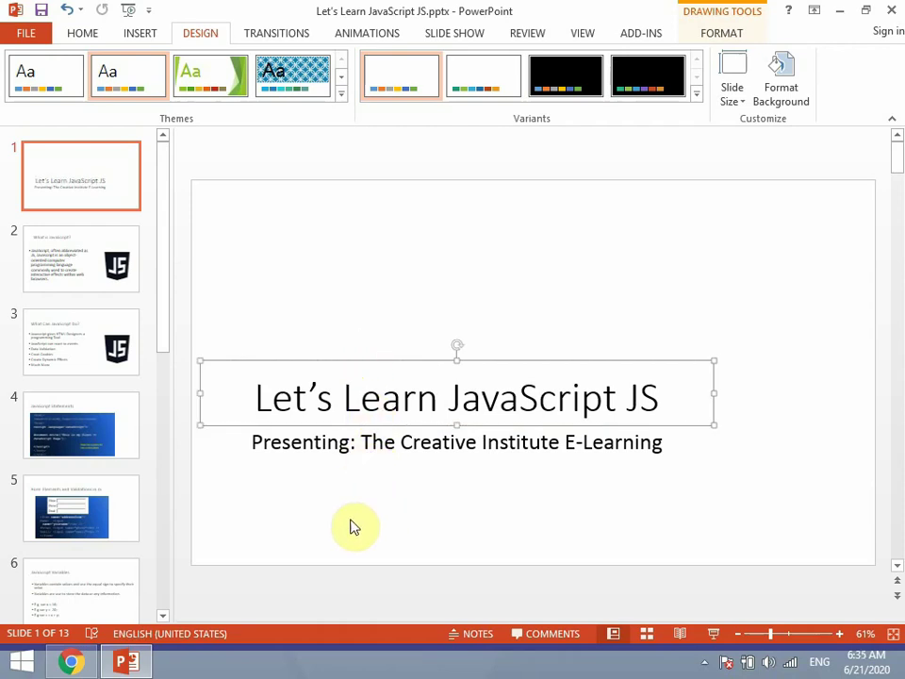
# Step: Nudge the JS logo on the What is JavaScript? slide up, then return to the title slide
pyautogui.click(86, 260)
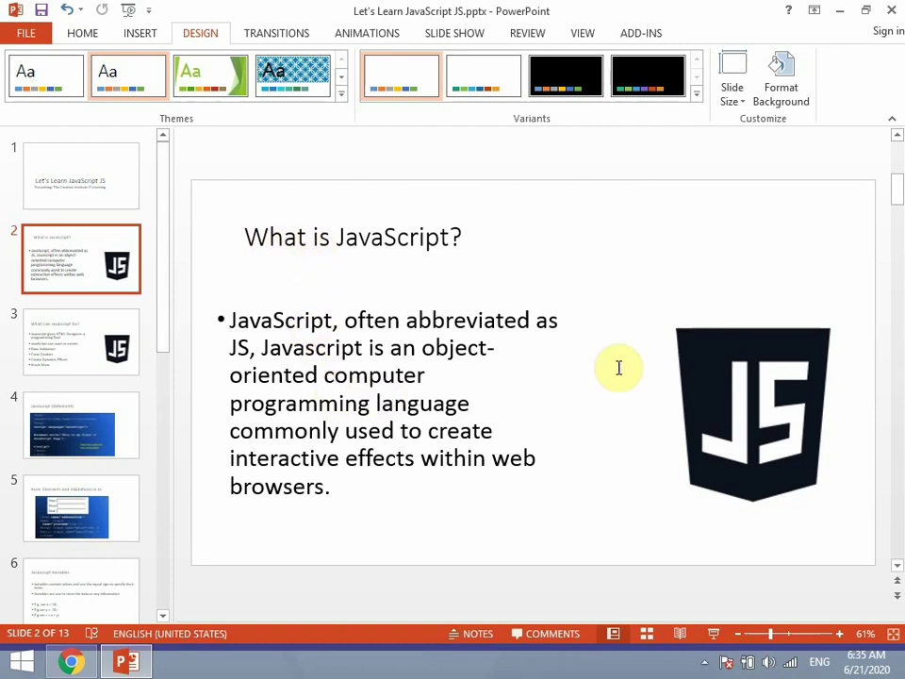
pyautogui.moveTo(702, 367); pyautogui.dragTo(703, 354)
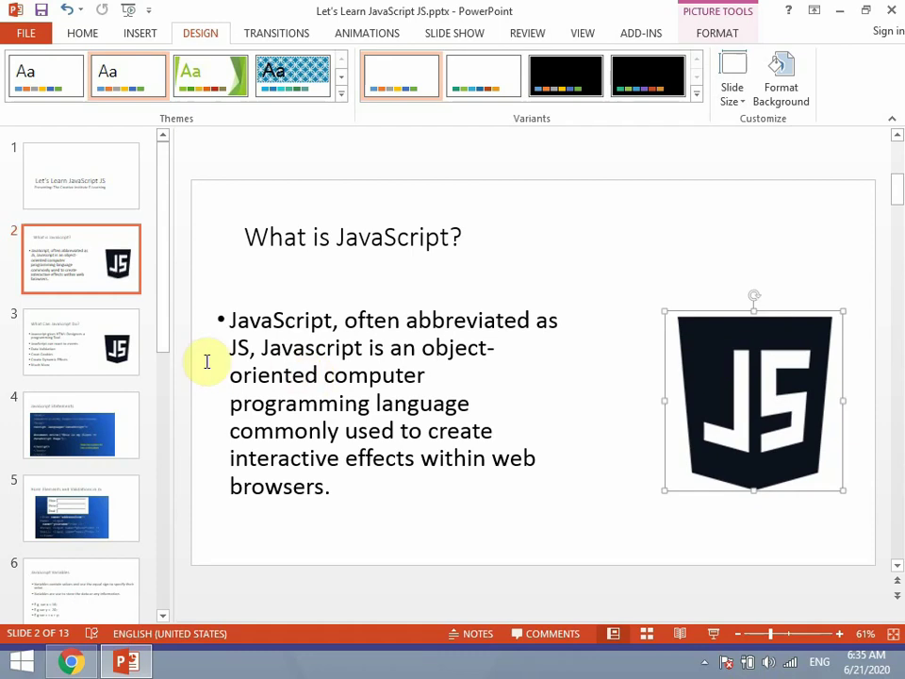
pyautogui.click(111, 348)
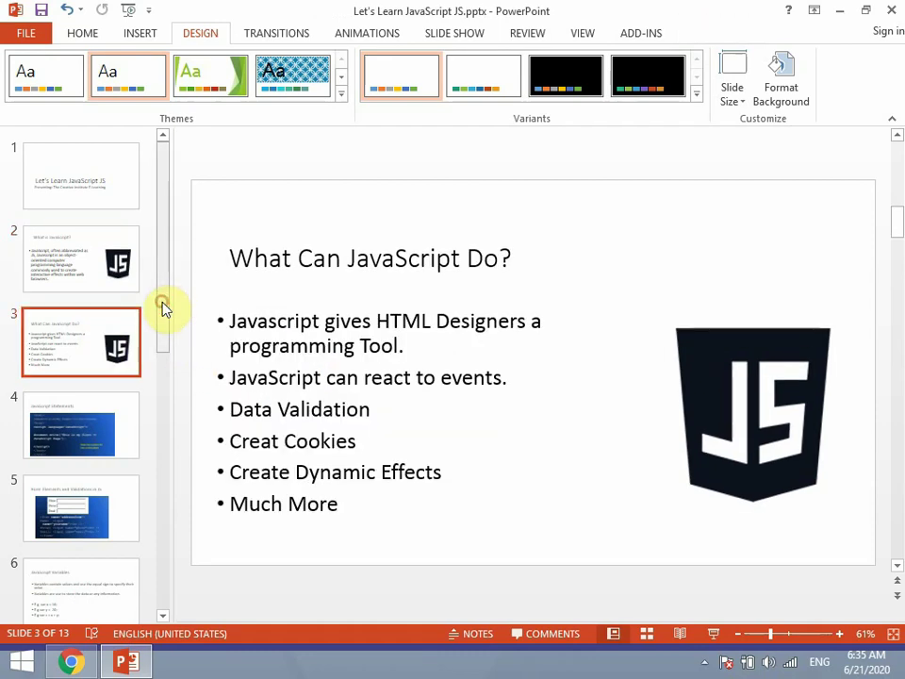
pyautogui.moveTo(165, 308); pyautogui.dragTo(165, 535)
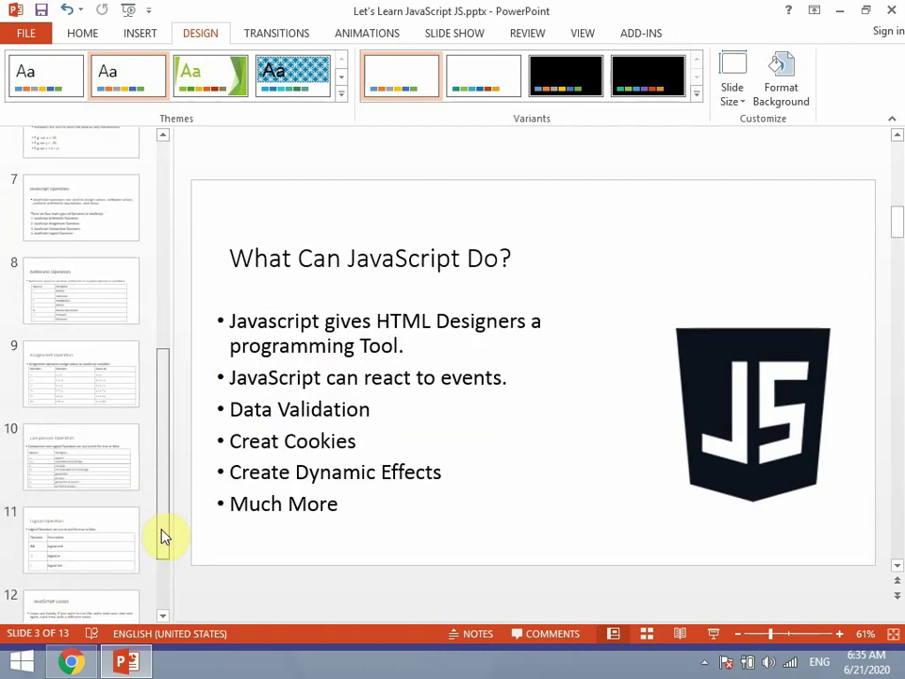
pyautogui.moveTo(162, 535); pyautogui.dragTo(188, 308)
pyautogui.click(103, 156)
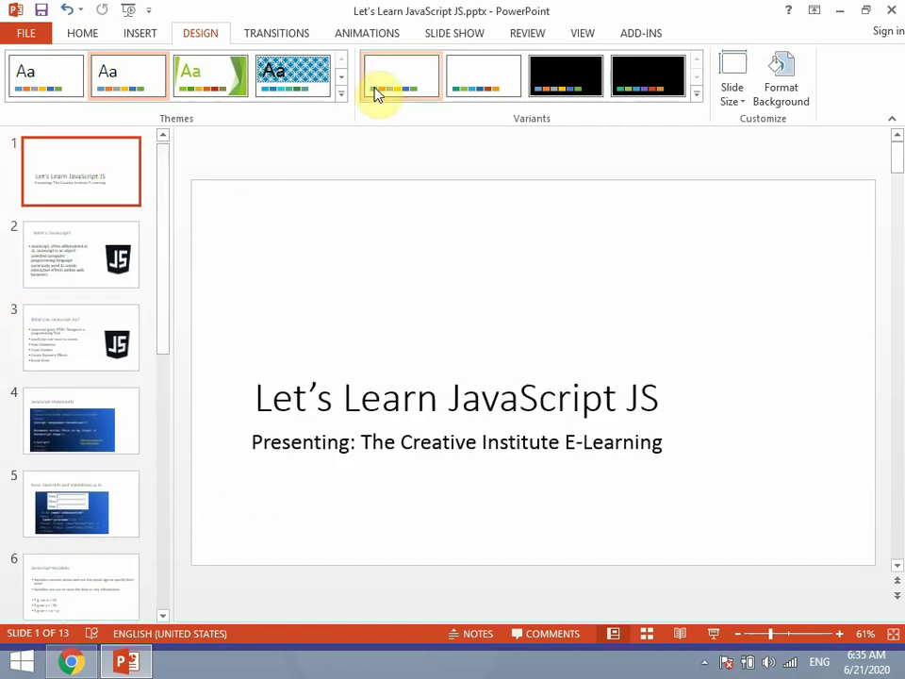
# Step: Apply the Organic theme from the Design themes gallery to the whole presentation
pyautogui.click(341, 92)
pyautogui.moveTo(344, 101); pyautogui.dragTo(352, 234)
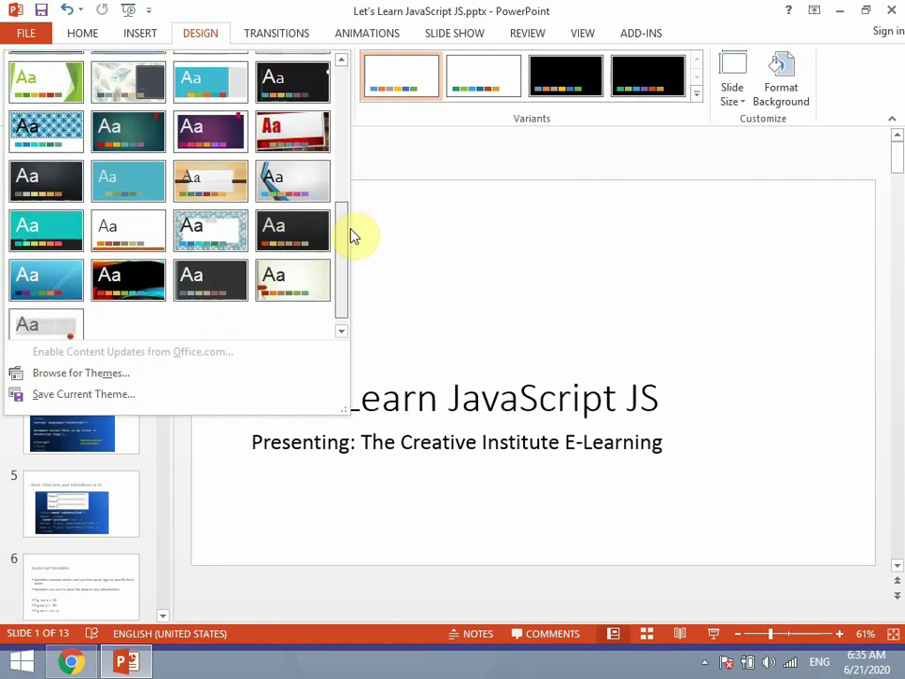
pyautogui.moveTo(352, 234)
pyautogui.mouseDown()
pyautogui.moveTo(355, 83)
pyautogui.moveTo(365, 151)
pyautogui.mouseUp()
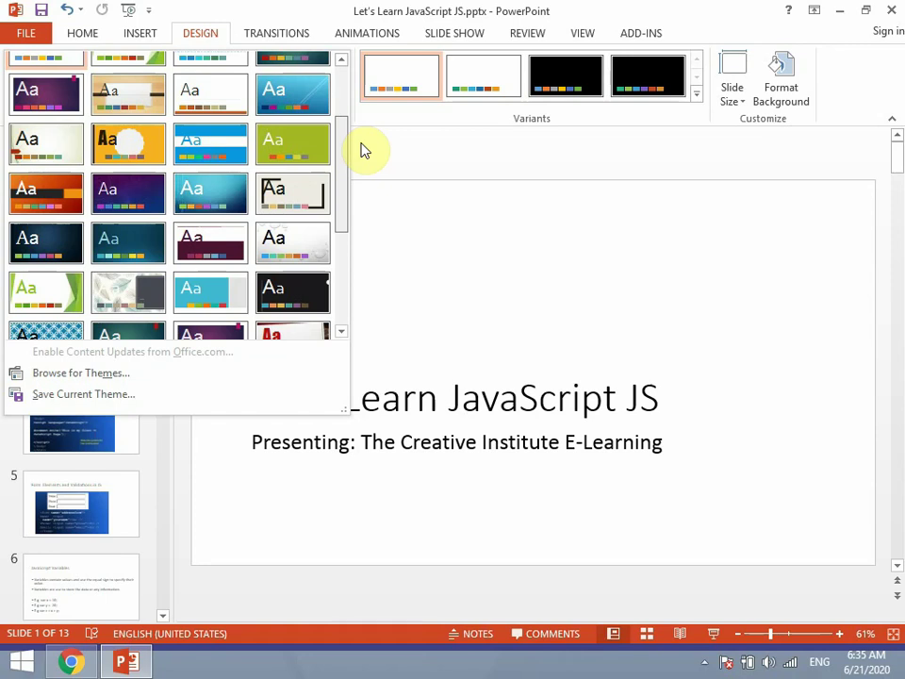
pyautogui.moveTo(365, 151); pyautogui.dragTo(367, 192)
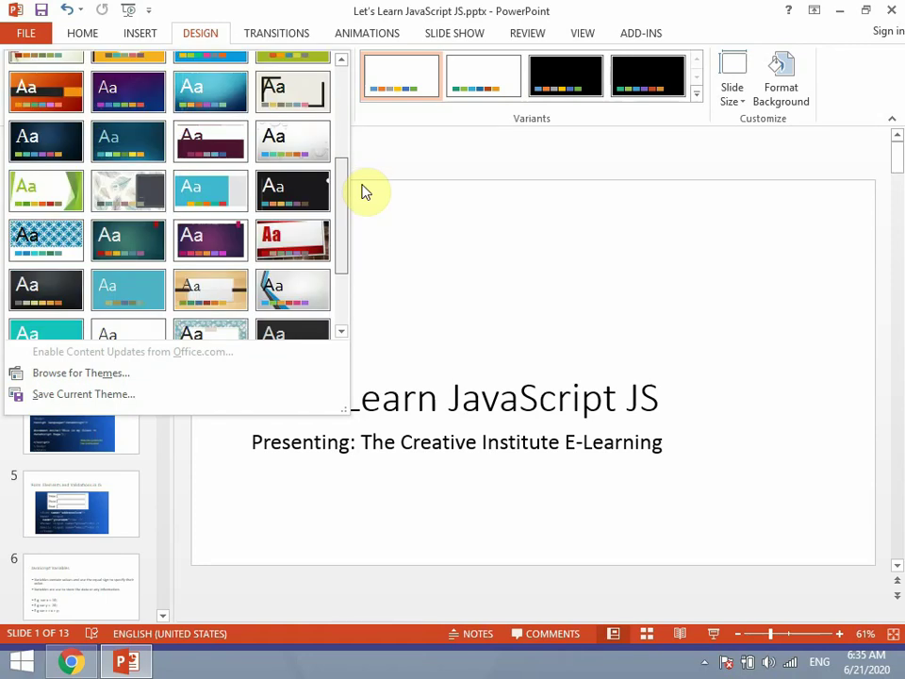
pyautogui.moveTo(366, 193)
pyautogui.mouseDown()
pyautogui.moveTo(368, 167)
pyautogui.moveTo(369, 192)
pyautogui.mouseUp()
pyautogui.click(220, 236)
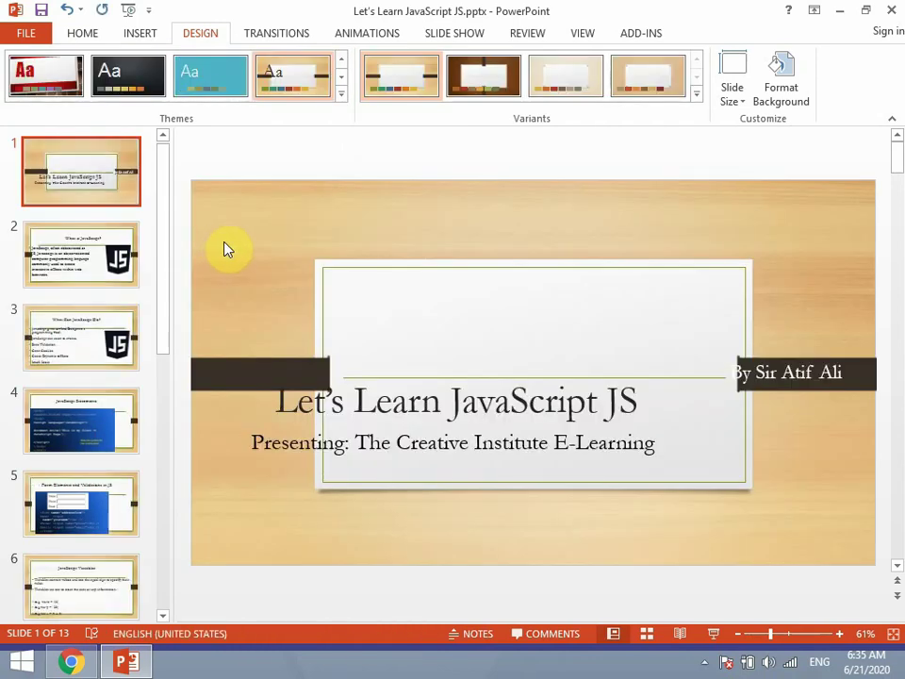
pyautogui.click(67, 262)
pyautogui.click(75, 369)
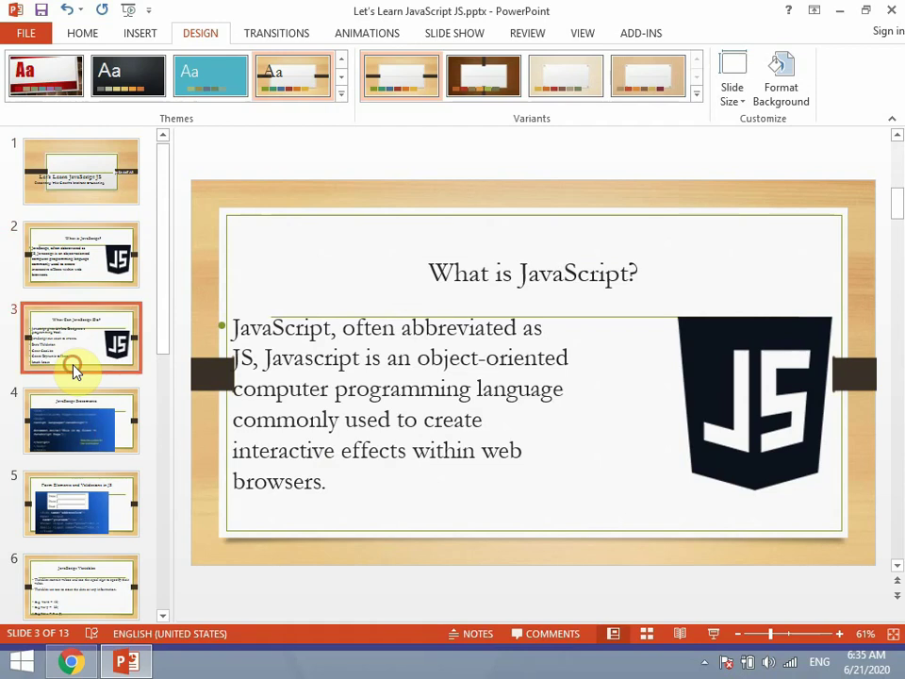
pyautogui.click(75, 397)
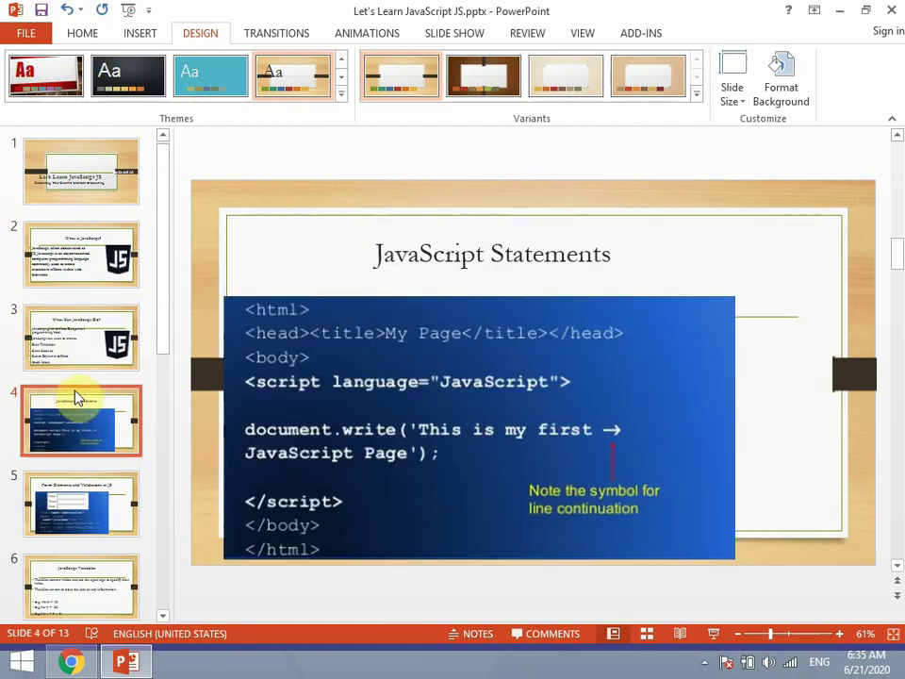
pyautogui.click(81, 349)
pyautogui.click(87, 264)
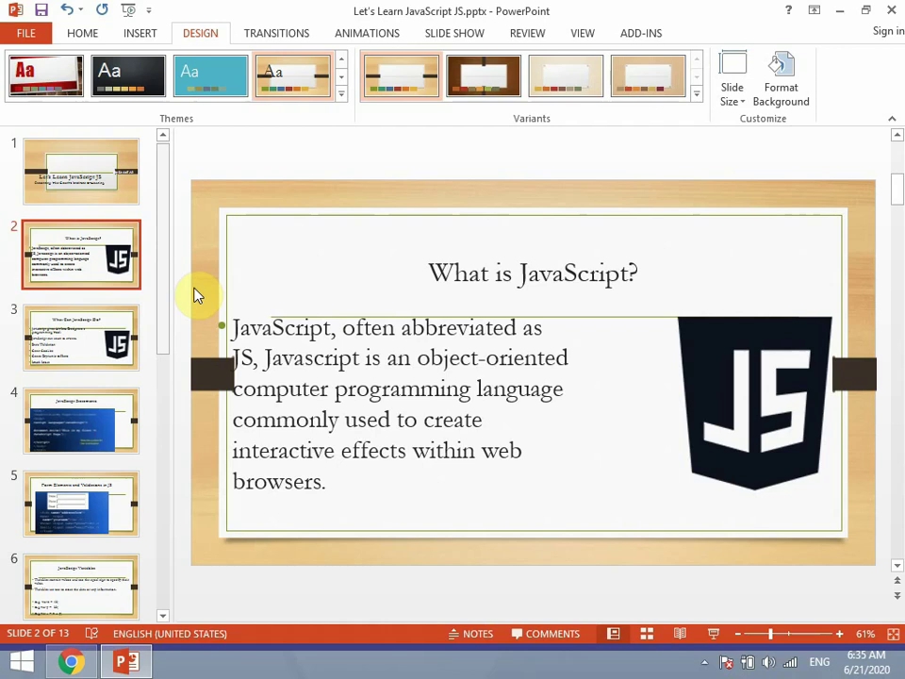
pyautogui.click(102, 177)
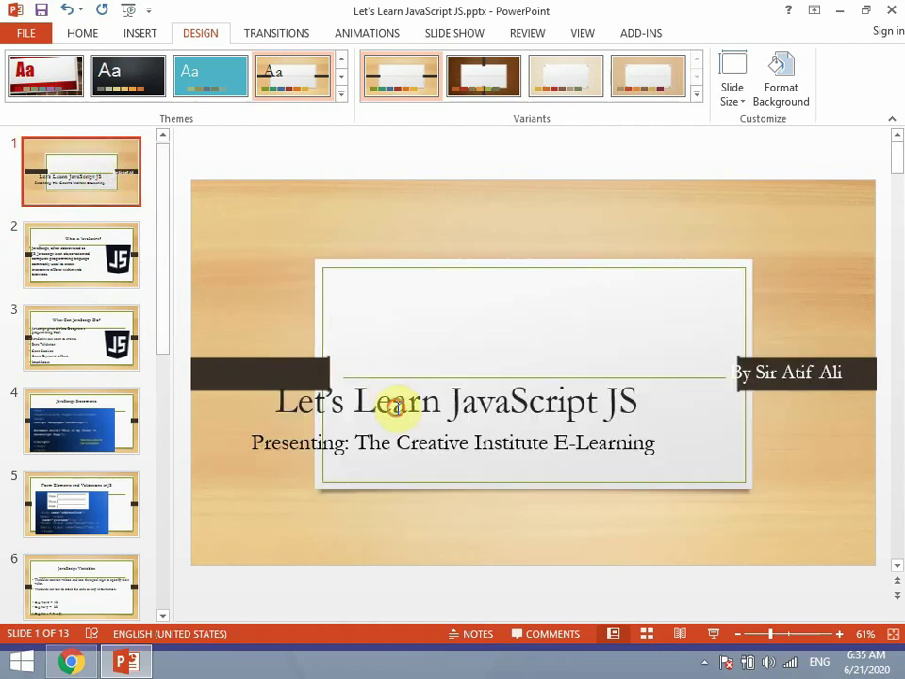
pyautogui.click(393, 402)
pyautogui.moveTo(413, 364)
pyautogui.mouseDown()
pyautogui.moveTo(499, 310)
pyautogui.moveTo(490, 309)
pyautogui.mouseUp()
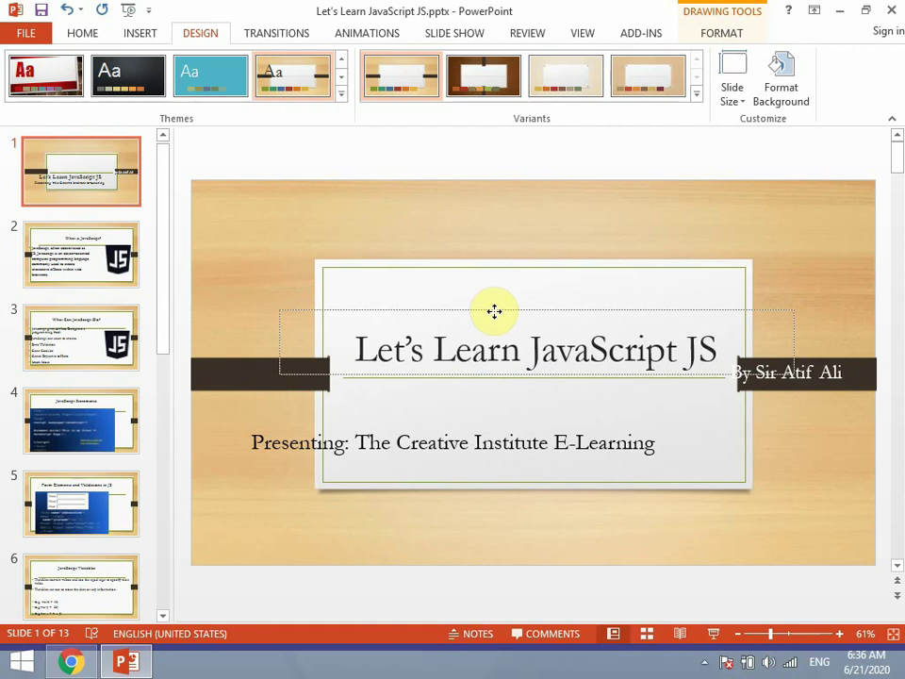
pyautogui.click(483, 442)
pyautogui.moveTo(499, 423); pyautogui.dragTo(595, 378)
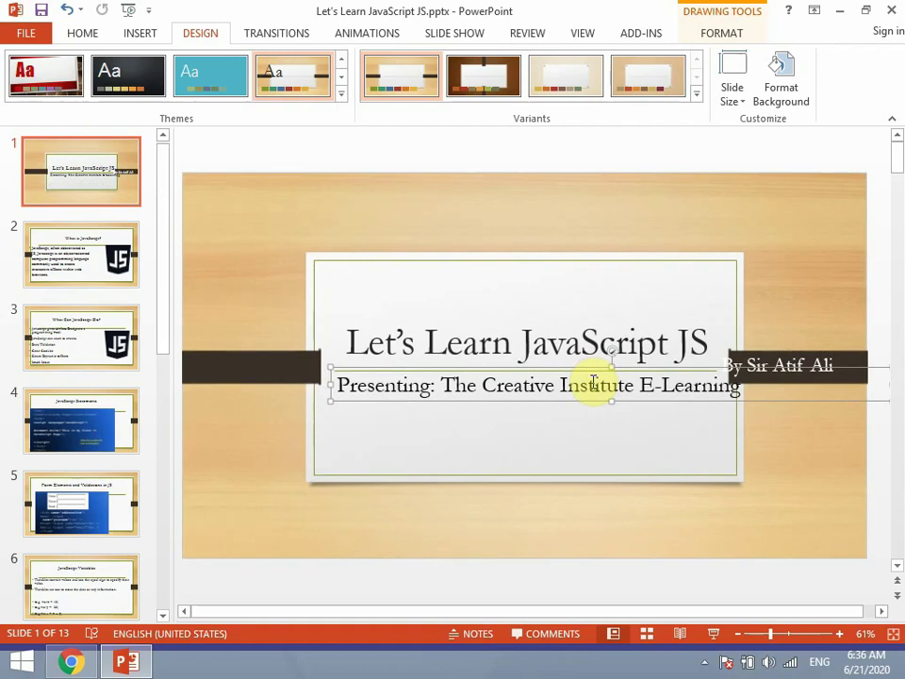
pyautogui.hotkey('ctrl', 'z')
pyautogui.hotkey('ctrl', 'z')
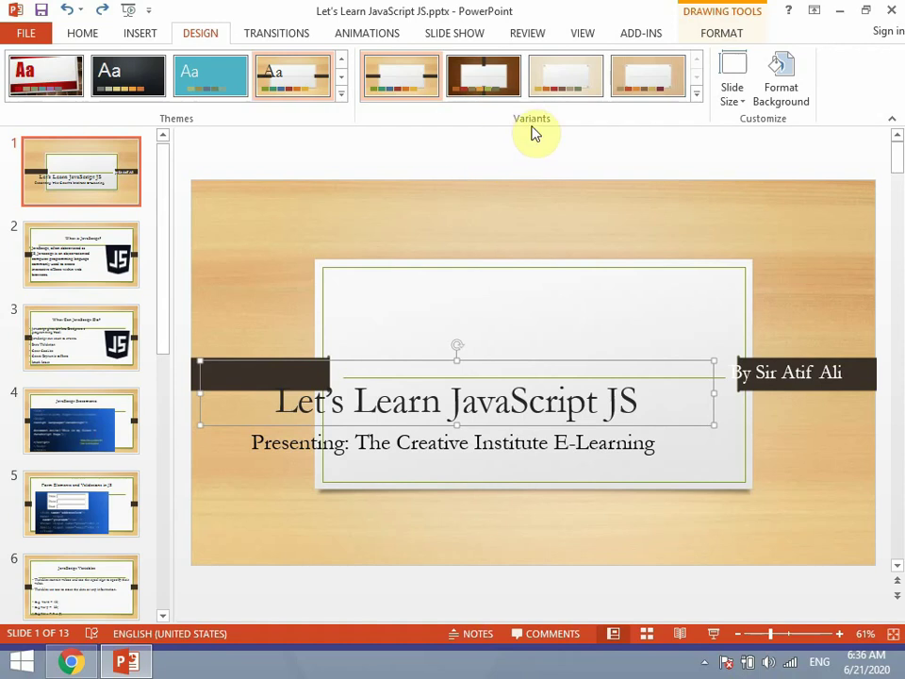
# Step: Try the dark wood and canvas variants, settling on the light wood Organic variant
pyautogui.click(497, 94)
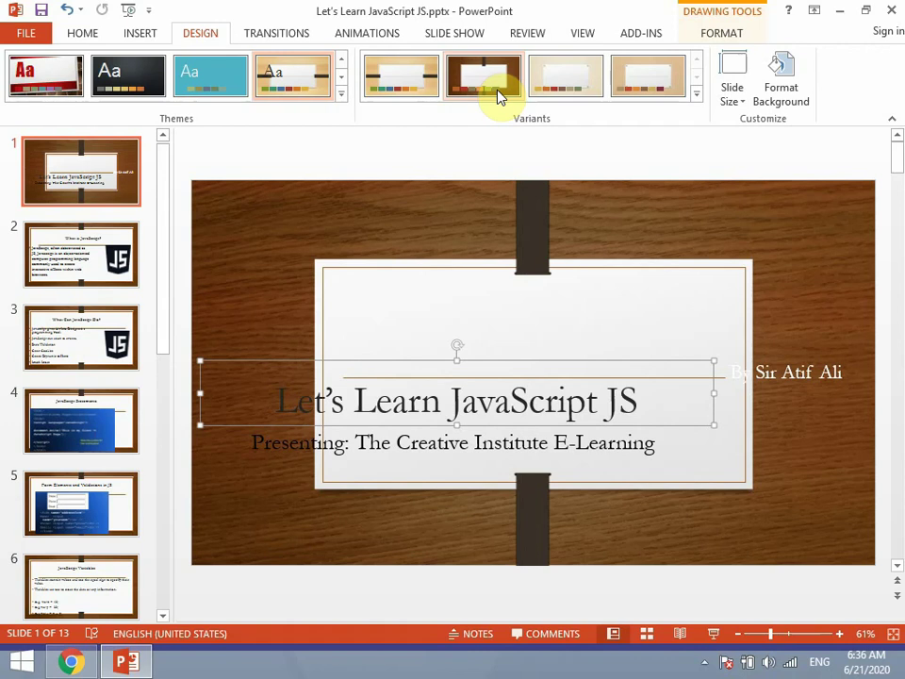
pyautogui.click(560, 90)
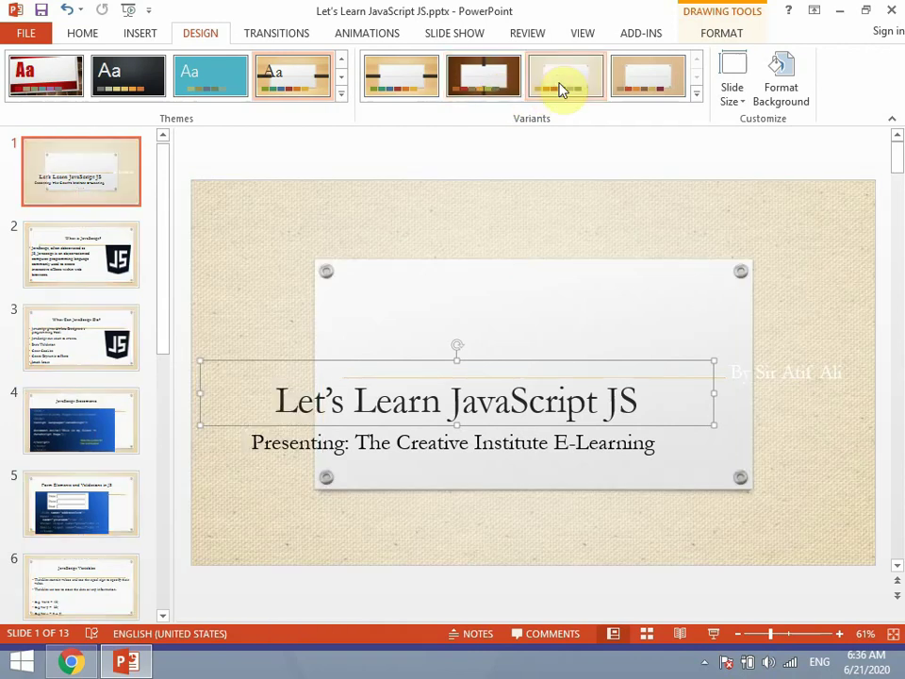
pyautogui.click(641, 92)
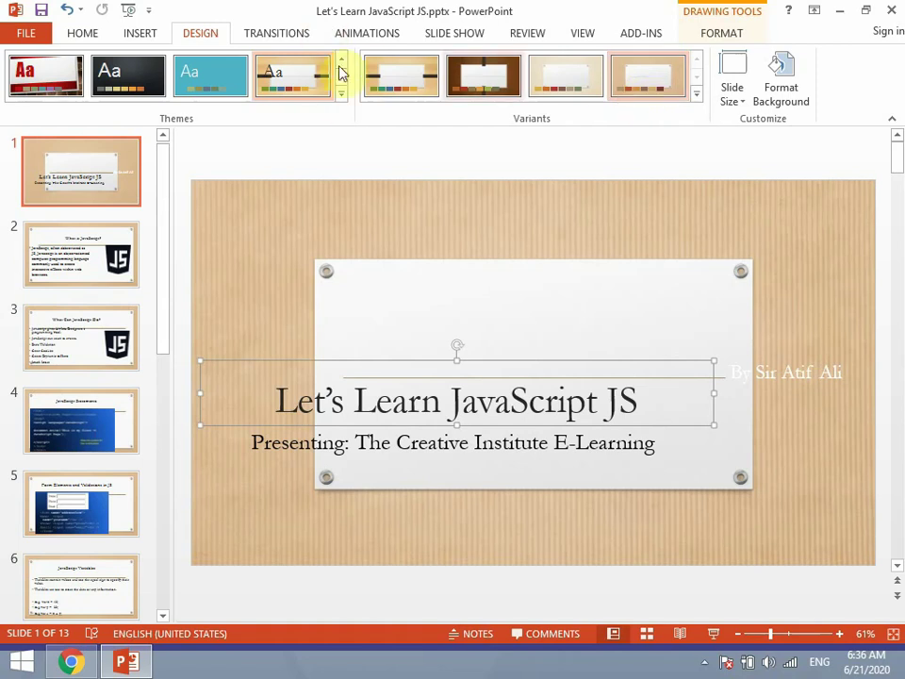
# Step: Apply the bracket-frame theme and move the title box up and to the left
pyautogui.click(340, 94)
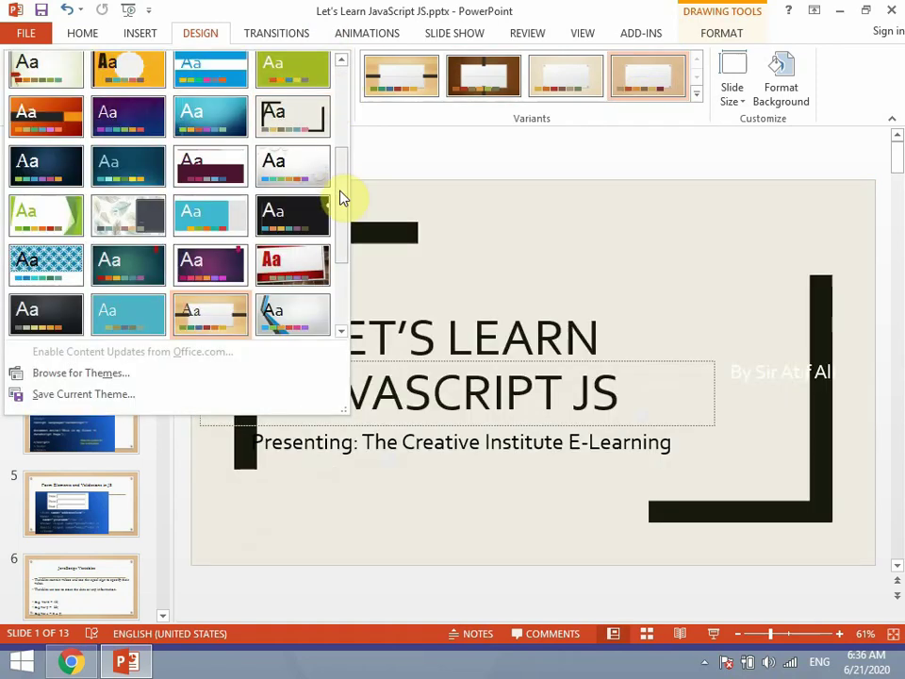
pyautogui.moveTo(339, 192); pyautogui.dragTo(343, 142)
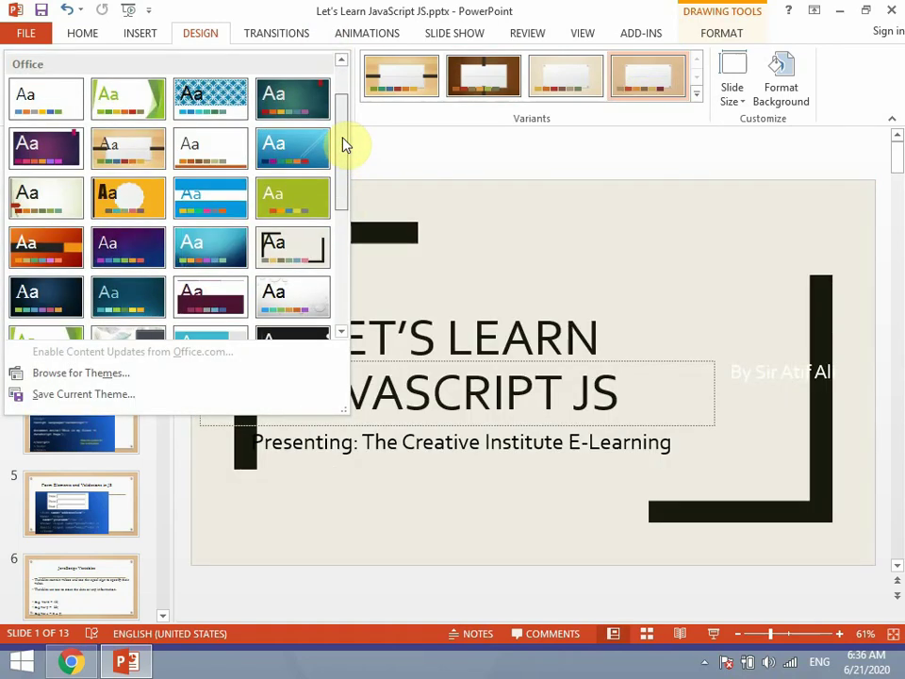
pyautogui.click(311, 235)
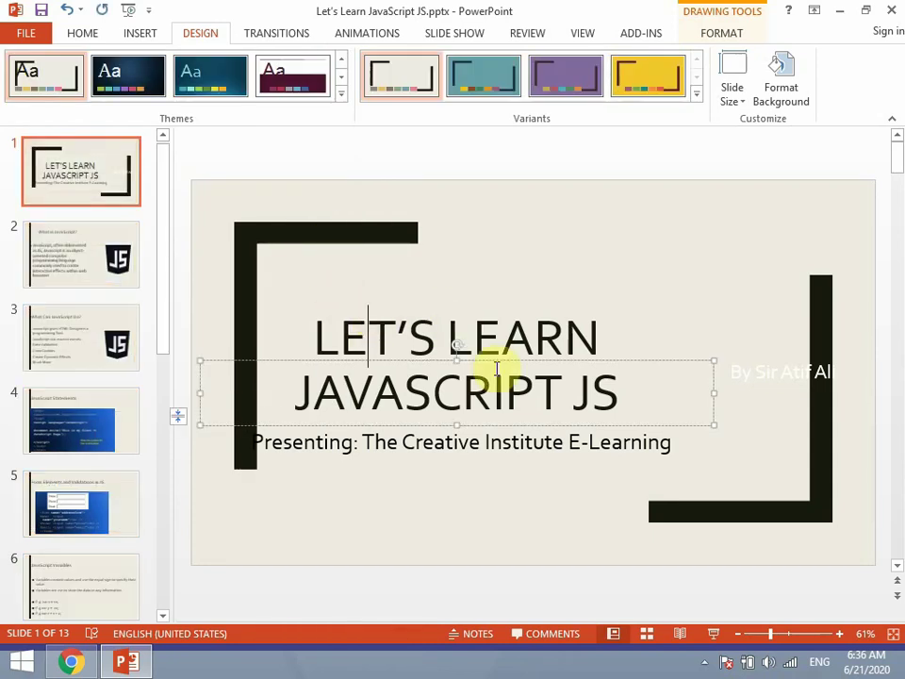
pyautogui.moveTo(497, 362); pyautogui.dragTo(480, 307)
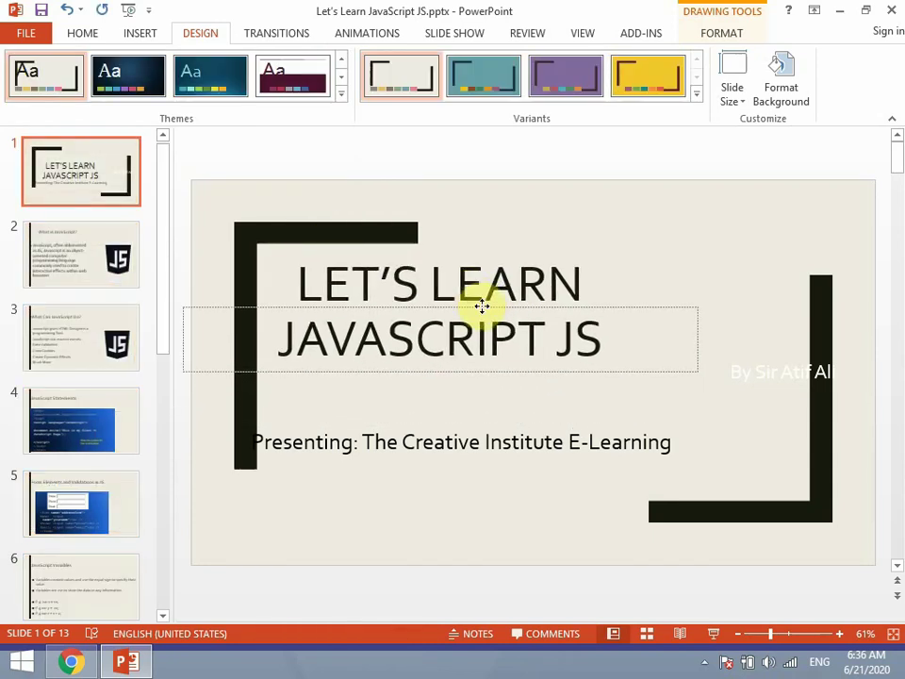
pyautogui.moveTo(481, 306); pyautogui.dragTo(479, 300)
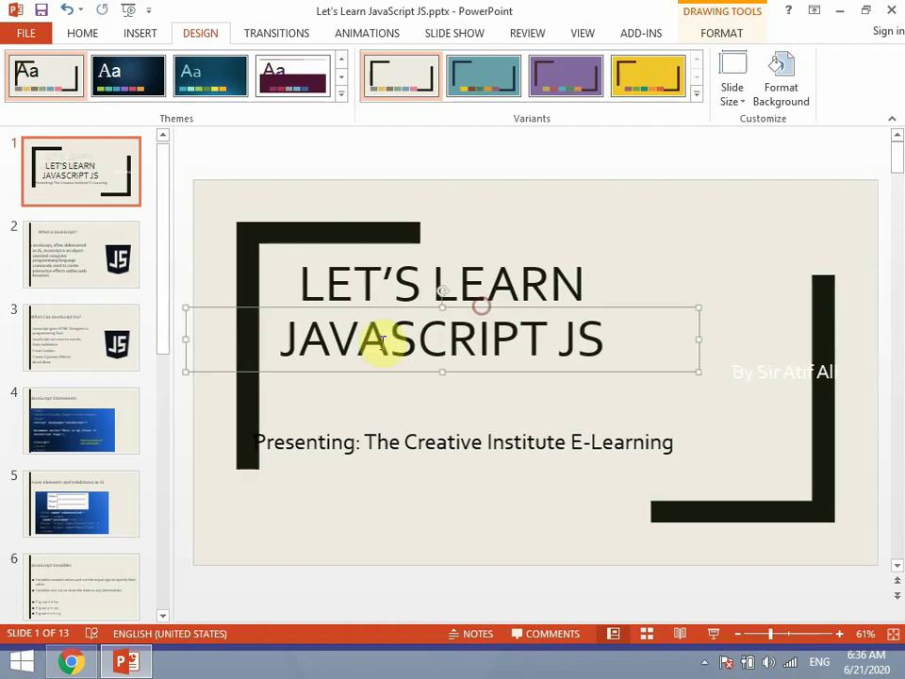
pyautogui.moveTo(161, 278)
pyautogui.mouseDown()
pyautogui.moveTo(179, 364)
pyautogui.moveTo(184, 244)
pyautogui.mouseUp()
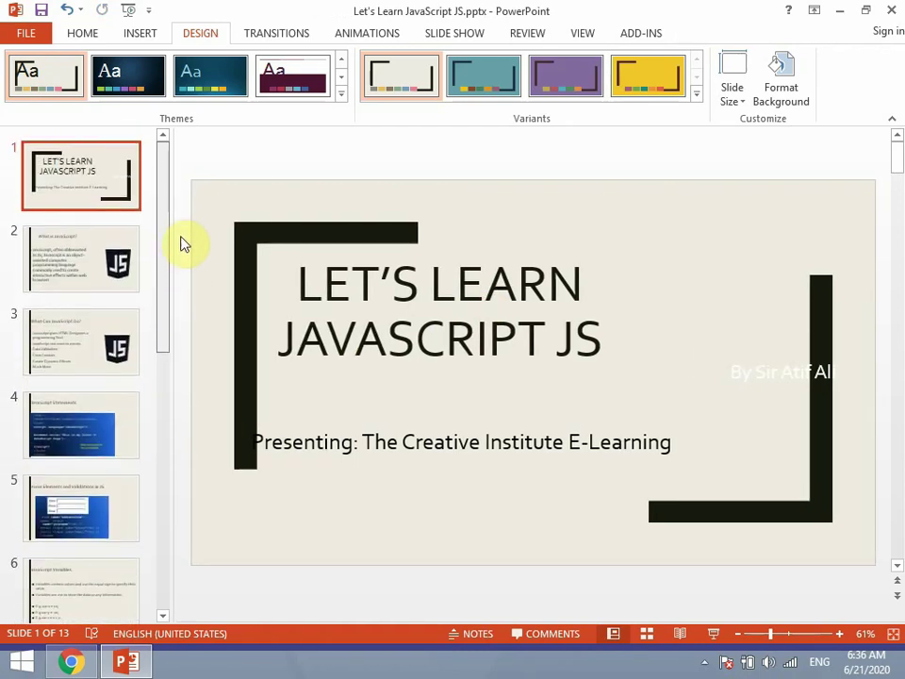
# Step: Apply the orange Berlin dark-bar theme and reposition the title and subtitle boxes
pyautogui.click(341, 94)
pyautogui.moveTo(343, 111); pyautogui.dragTo(345, 160)
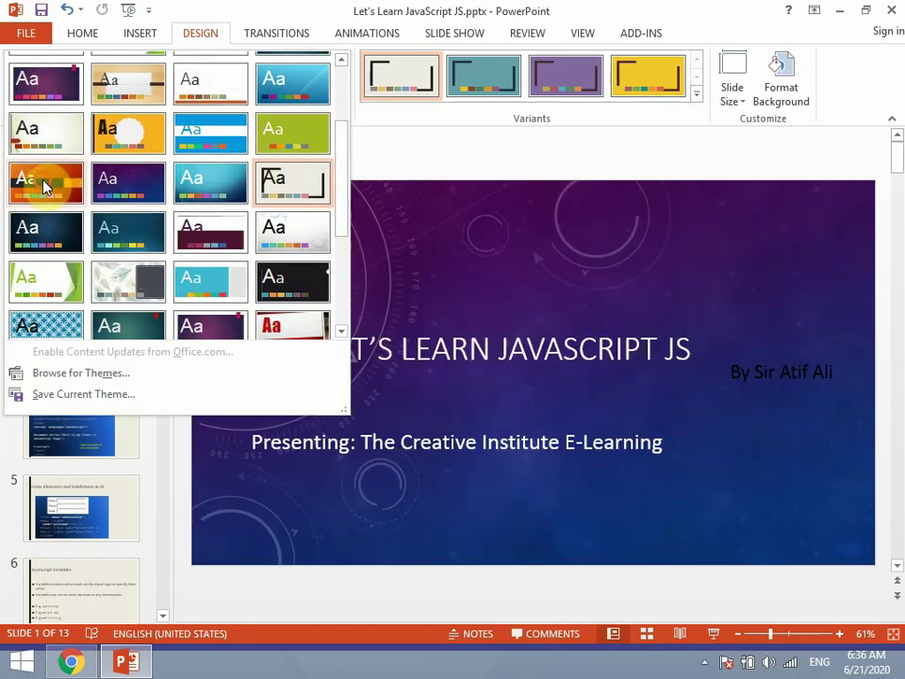
pyautogui.click(43, 180)
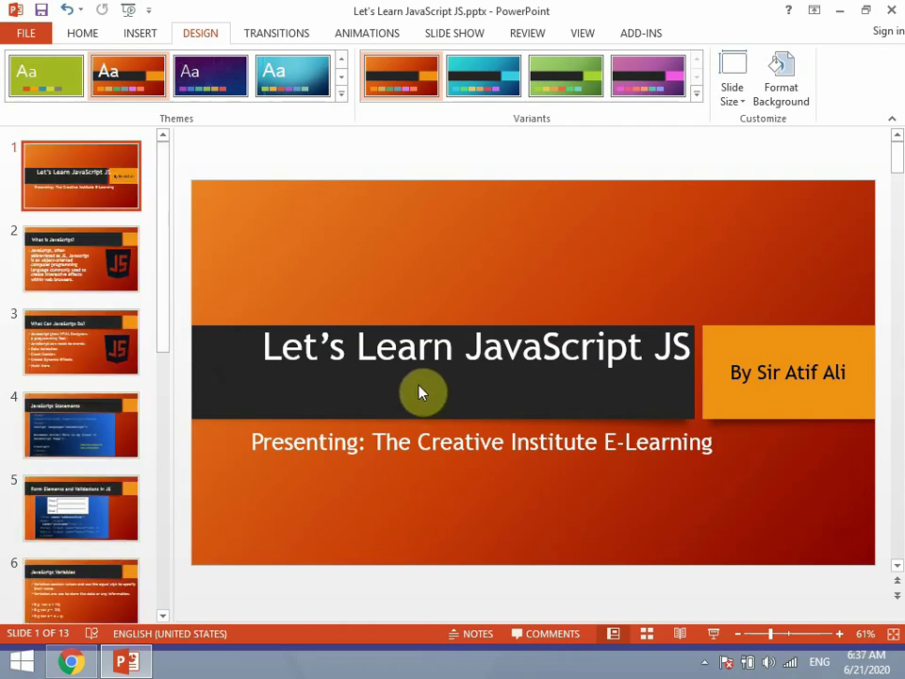
pyautogui.click(421, 363)
pyautogui.moveTo(421, 364); pyautogui.dragTo(398, 407)
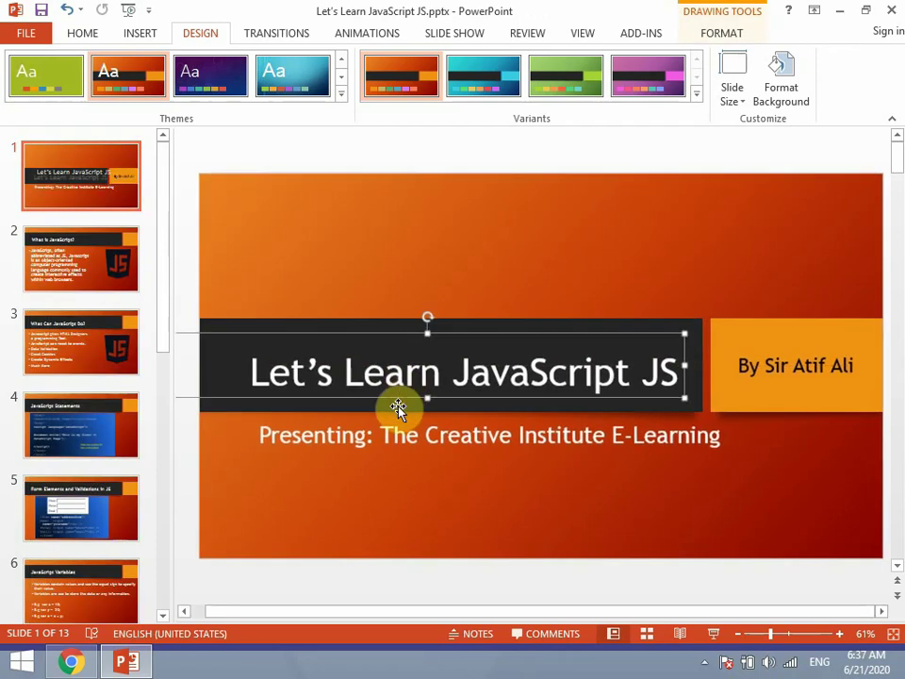
pyautogui.click(402, 426)
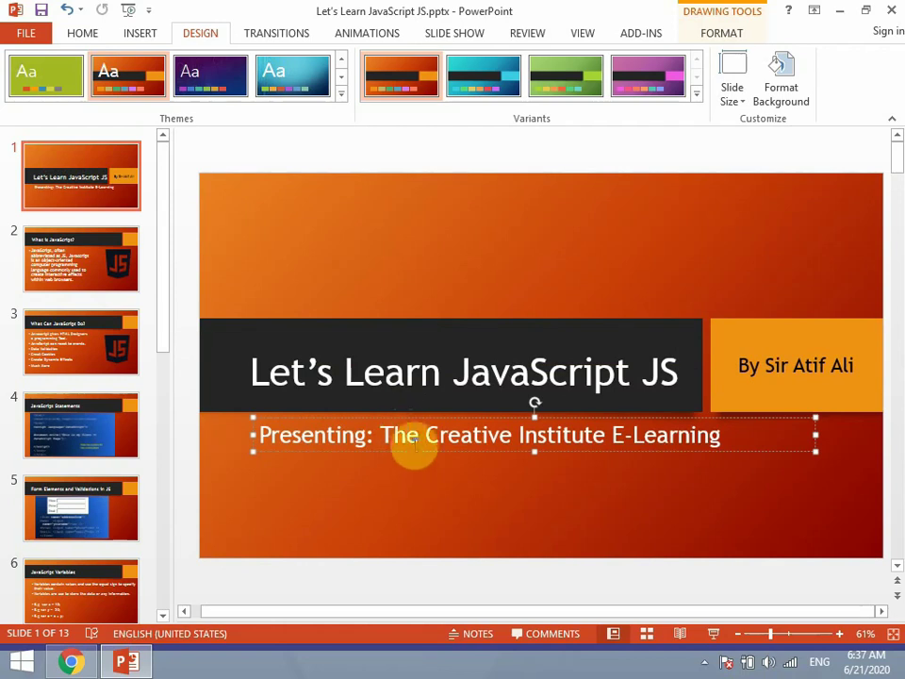
pyautogui.moveTo(409, 451)
pyautogui.mouseDown()
pyautogui.moveTo(378, 444)
pyautogui.moveTo(390, 447)
pyautogui.mouseUp()
# Step: Review slides 2 through 9 to check the new orange theme
pyautogui.click(60, 250)
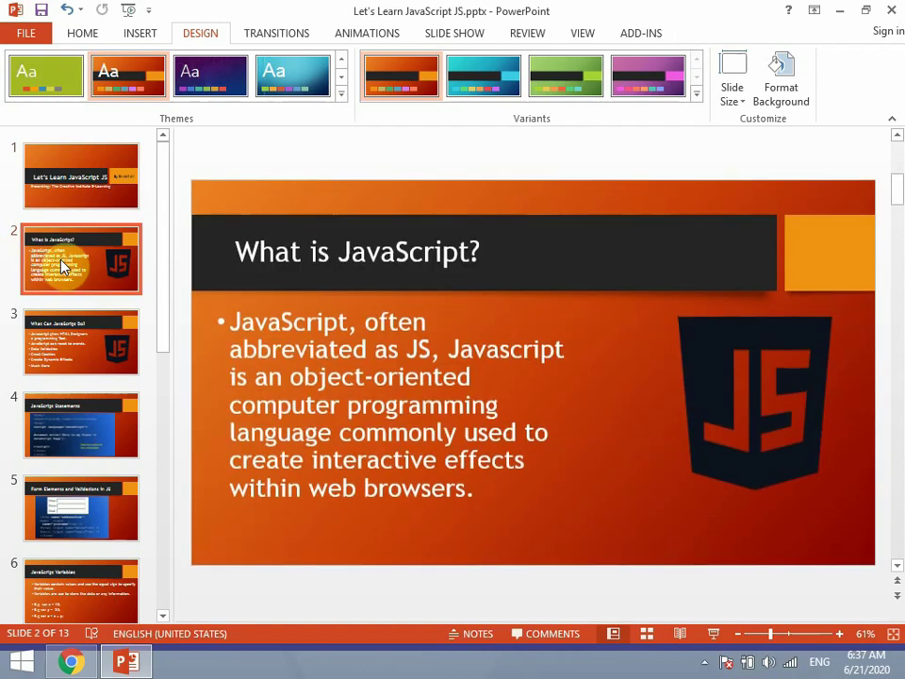
pyautogui.click(54, 330)
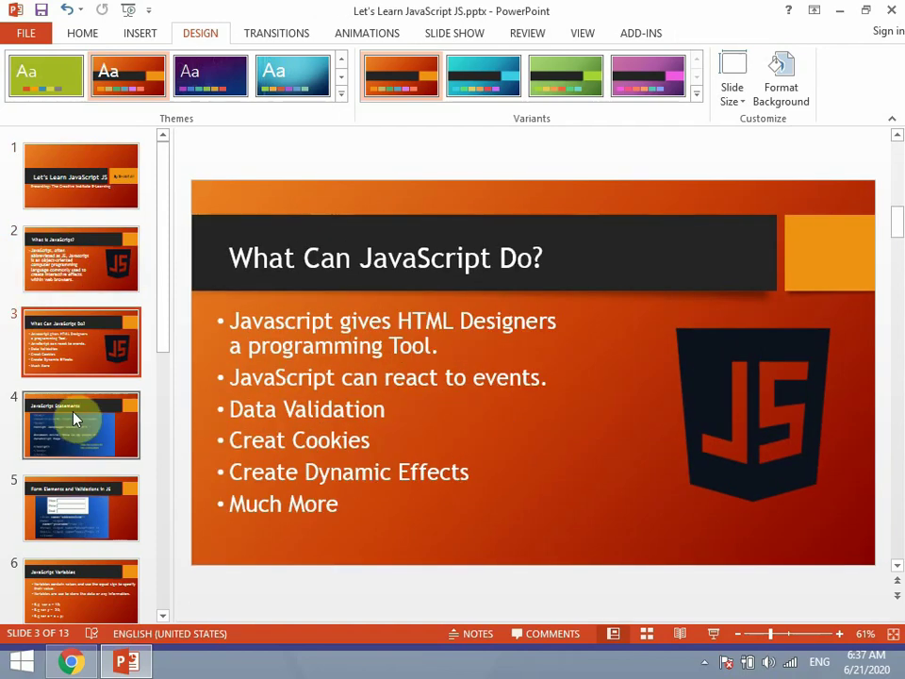
pyautogui.click(74, 424)
pyautogui.click(74, 481)
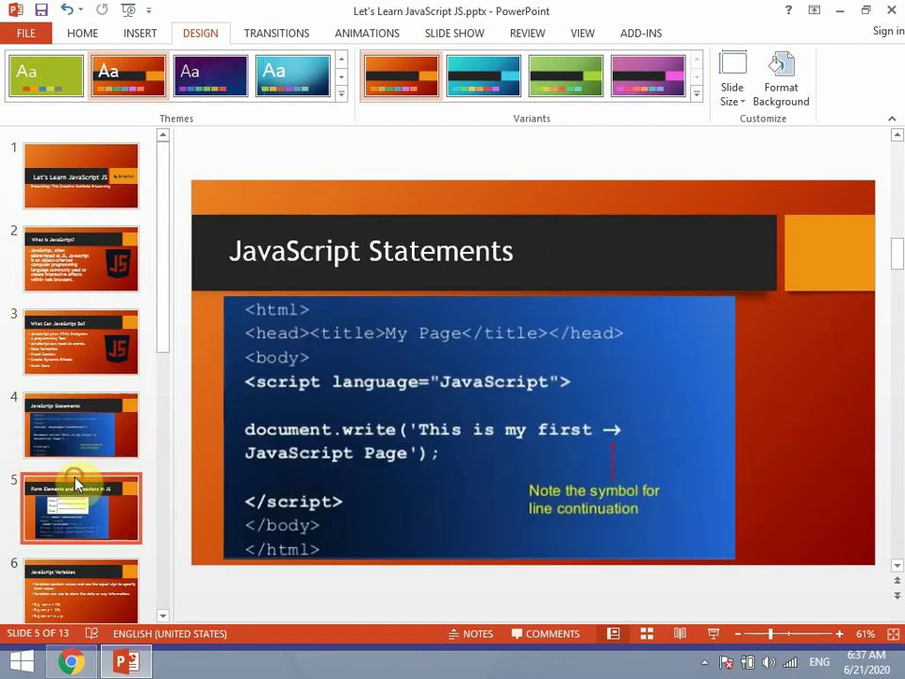
pyautogui.click(75, 561)
pyautogui.scroll(-3, 97, 408)
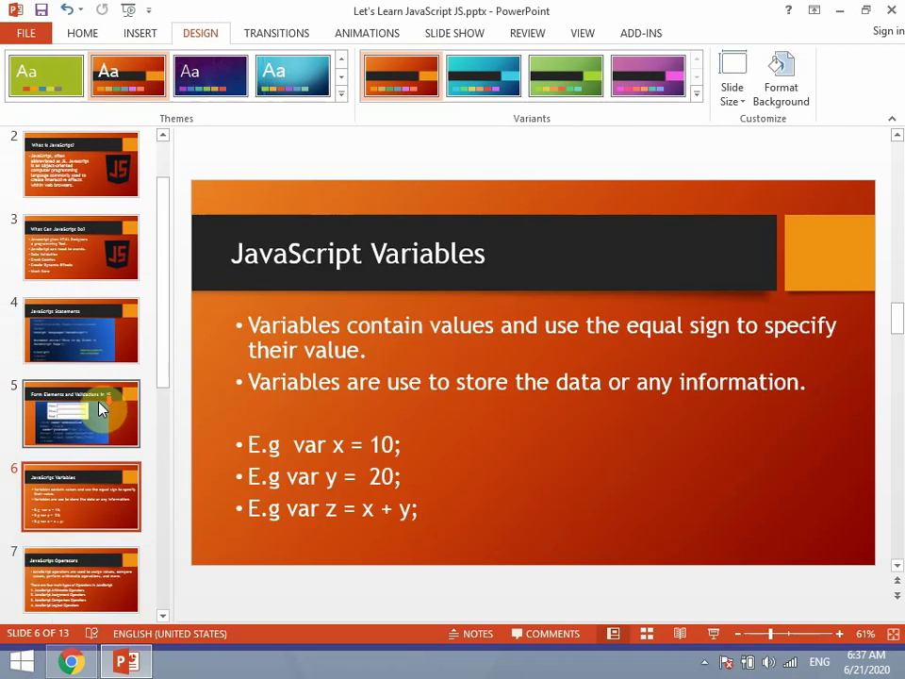
pyautogui.click(105, 485)
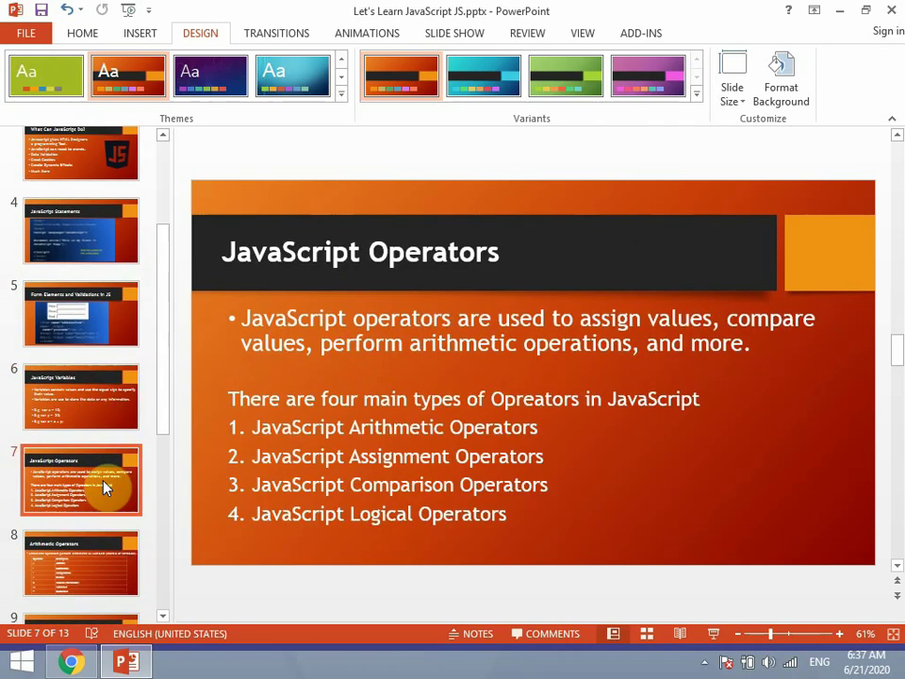
pyautogui.click(107, 569)
pyautogui.scroll(-1, 107, 568)
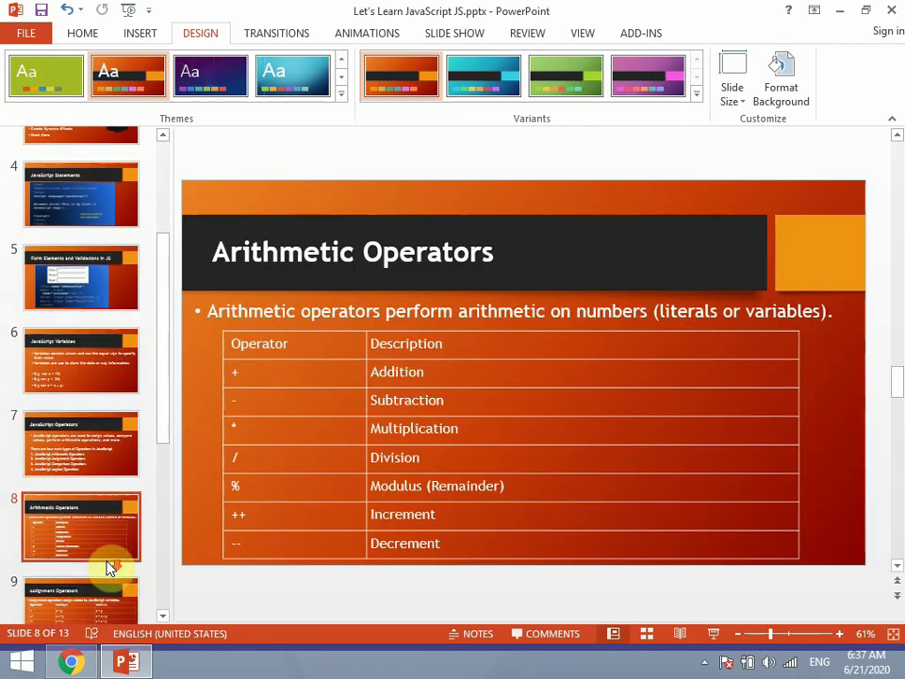
pyautogui.scroll(-1, 107, 568)
pyautogui.scroll(-1, 106, 569)
pyautogui.click(106, 566)
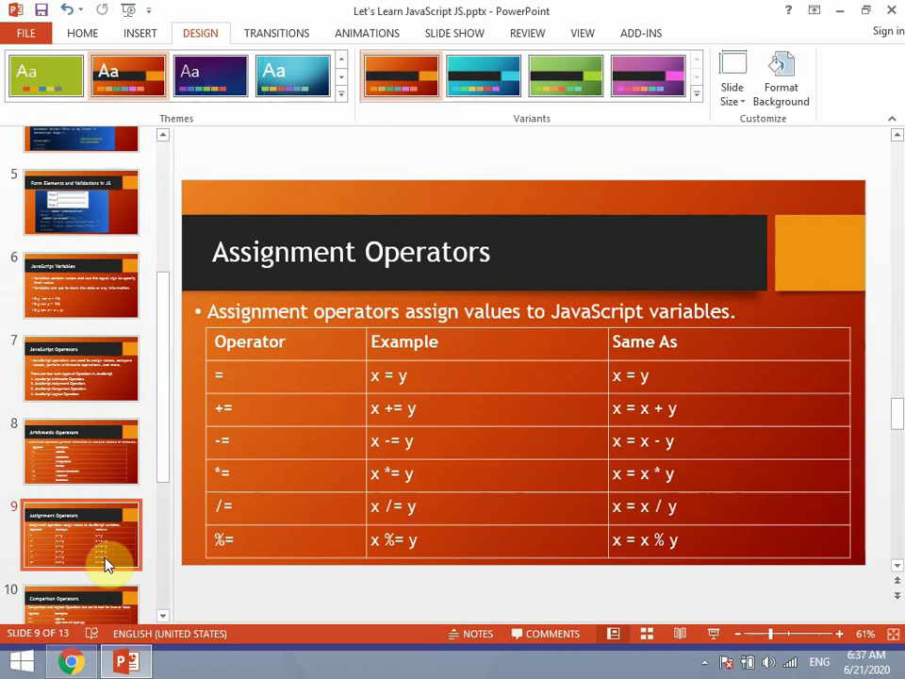
pyautogui.click(107, 446)
pyautogui.click(111, 368)
pyautogui.click(107, 307)
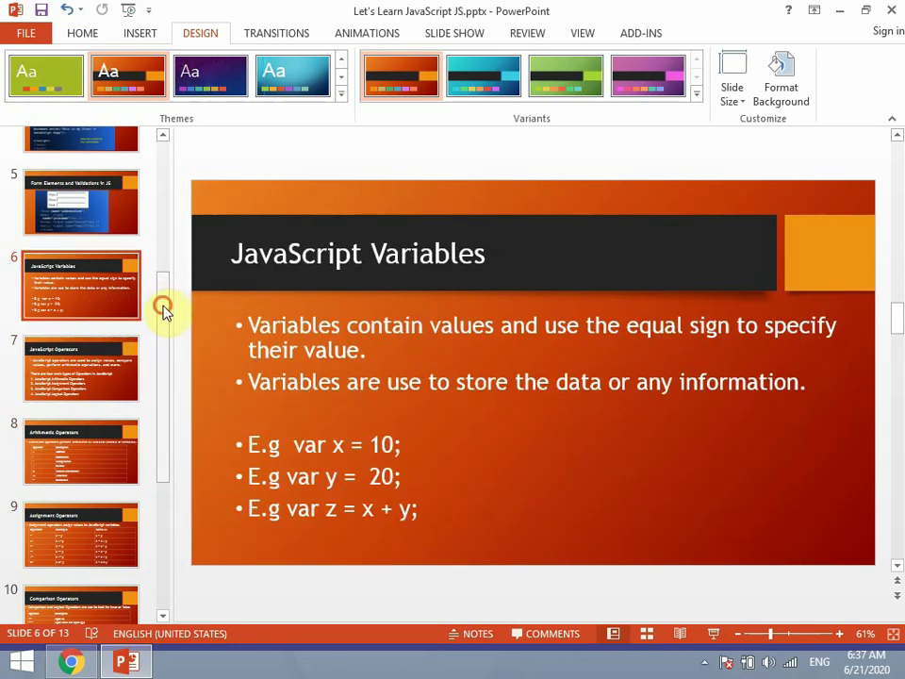
pyautogui.moveTo(164, 308); pyautogui.dragTo(167, 143)
# Step: Switch the theme to its green colour variant, check the thumbnails, and show slide 2
pyautogui.click(131, 171)
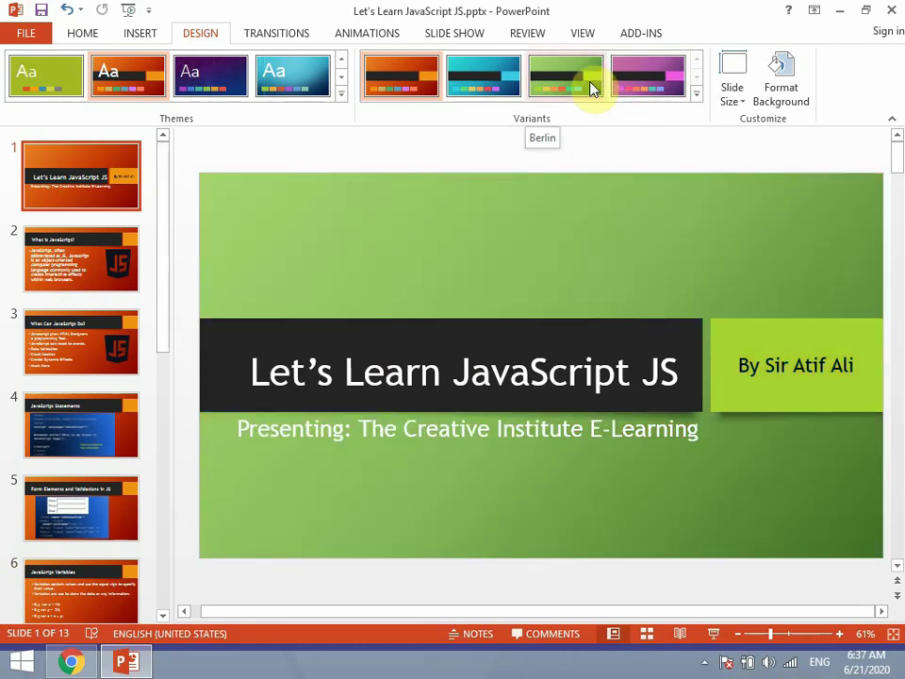
pyautogui.click(593, 89)
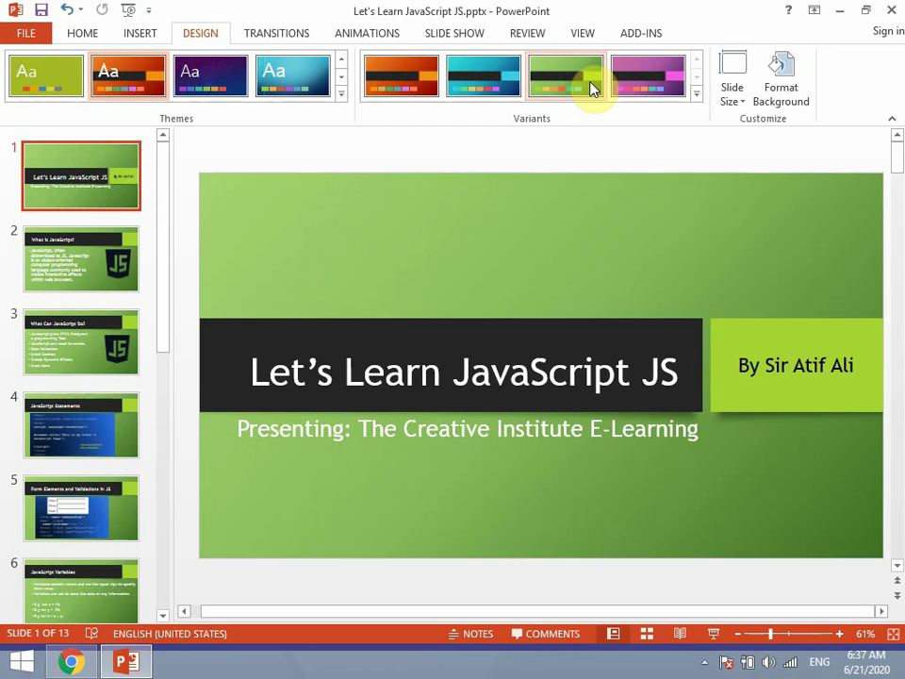
pyautogui.moveTo(160, 267)
pyautogui.mouseDown()
pyautogui.moveTo(157, 398)
pyautogui.moveTo(182, 247)
pyautogui.mouseUp()
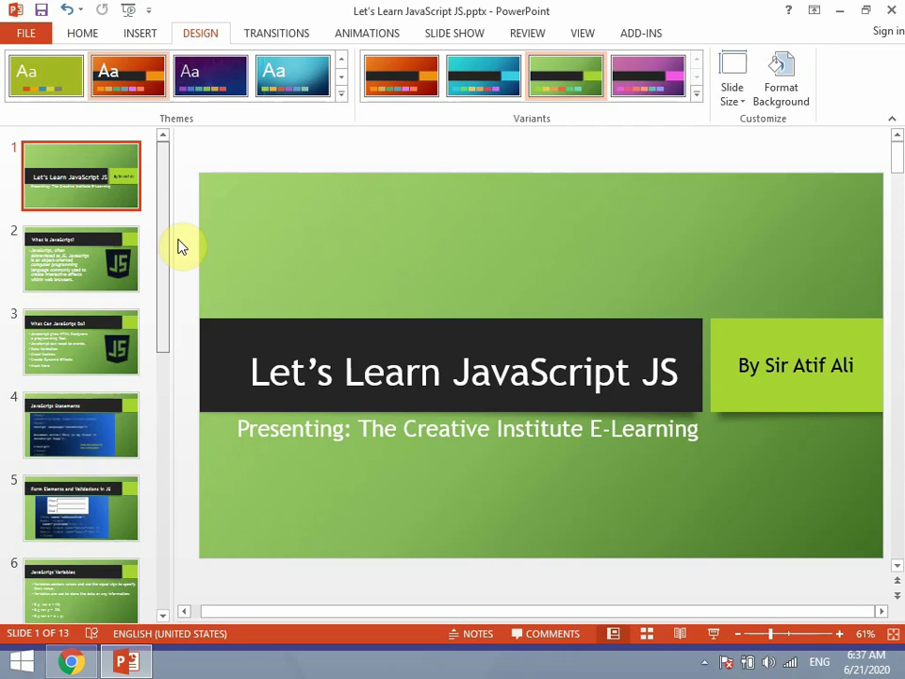
pyautogui.moveTo(182, 247); pyautogui.dragTo(212, 525)
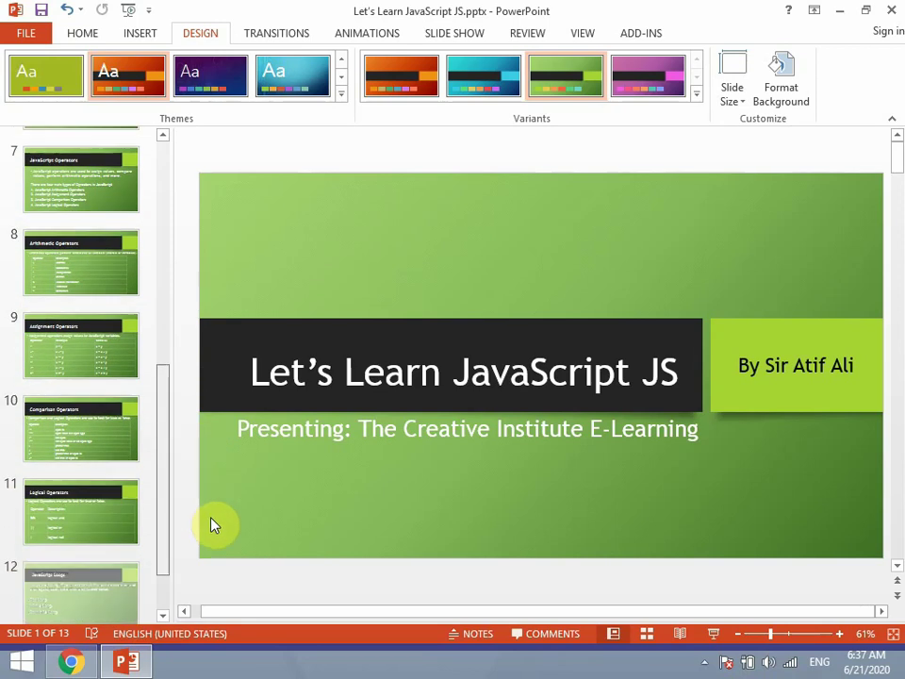
pyautogui.scroll(-1, 212, 525)
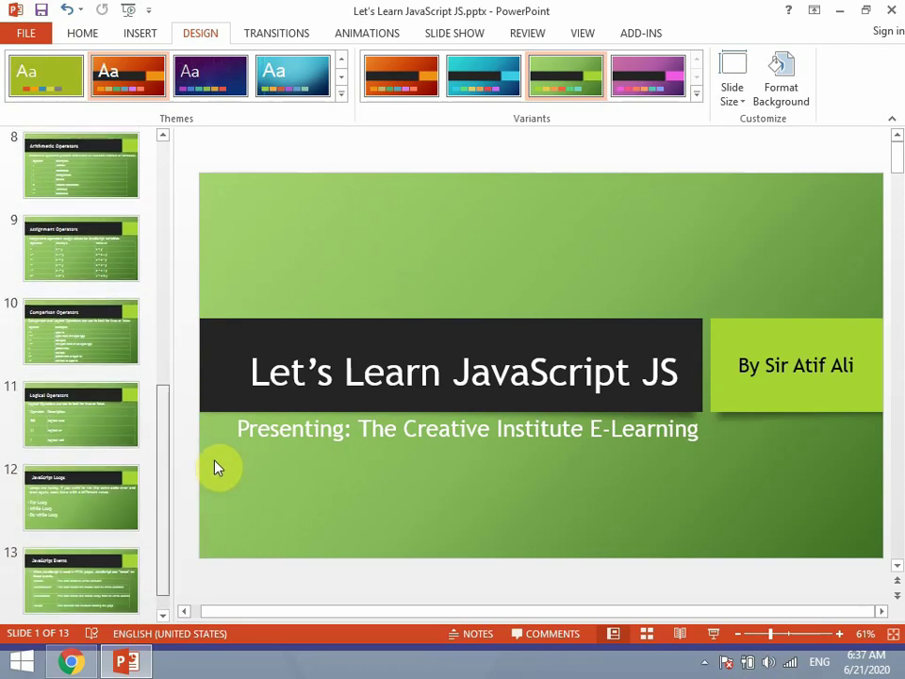
pyautogui.moveTo(215, 467); pyautogui.dragTo(207, 224)
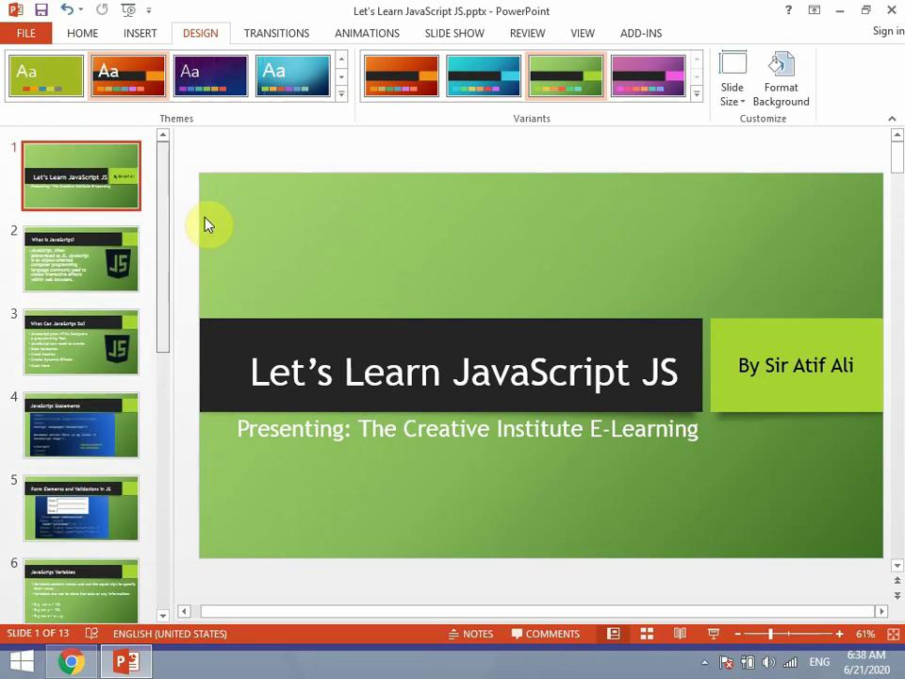
pyautogui.moveTo(165, 235); pyautogui.dragTo(181, 327)
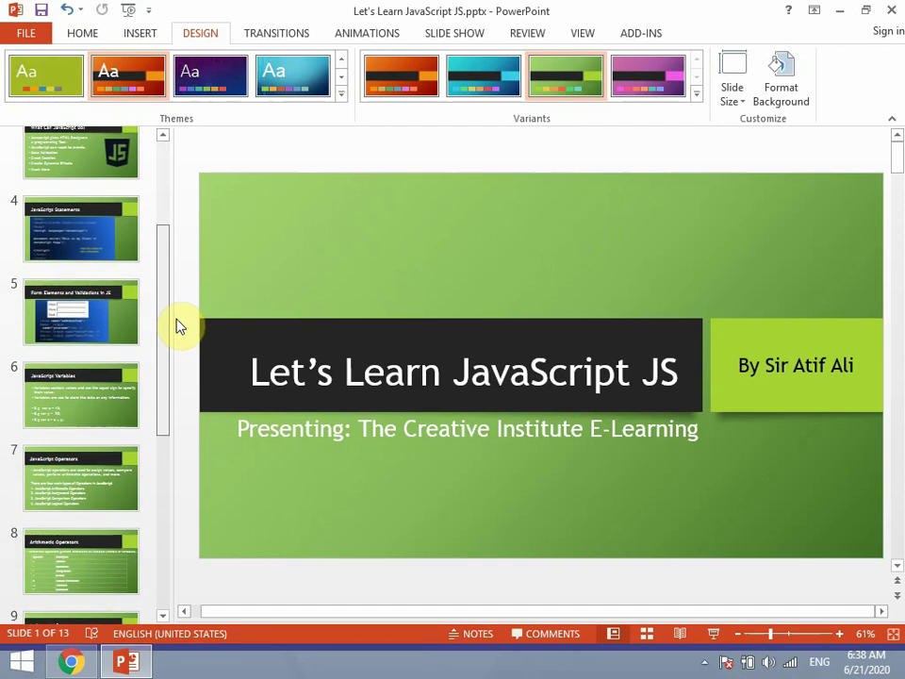
pyautogui.moveTo(181, 327)
pyautogui.mouseDown()
pyautogui.moveTo(181, 466)
pyautogui.moveTo(173, 223)
pyautogui.mouseUp()
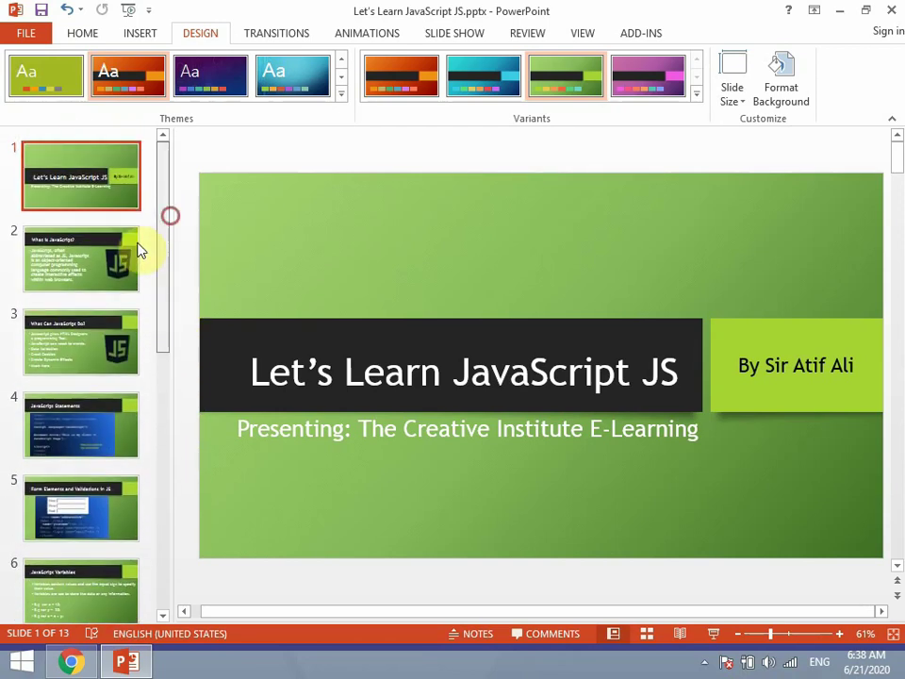
pyautogui.click(111, 266)
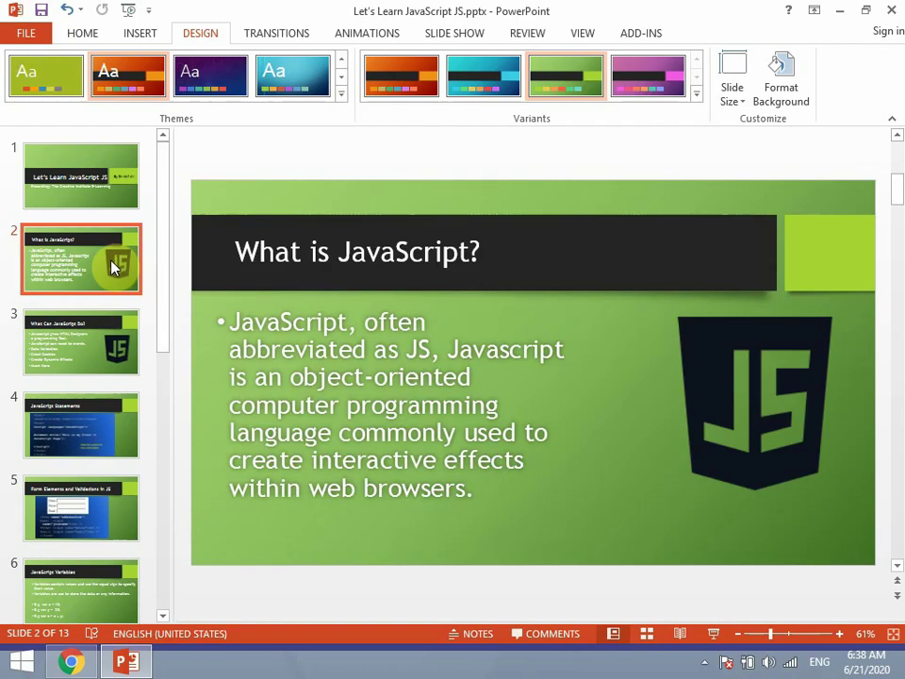
# Step: Apply the dark teal theme with red tab to the What is JavaScript? slide only
pyautogui.click(341, 94)
pyautogui.scroll(-3, 343, 145)
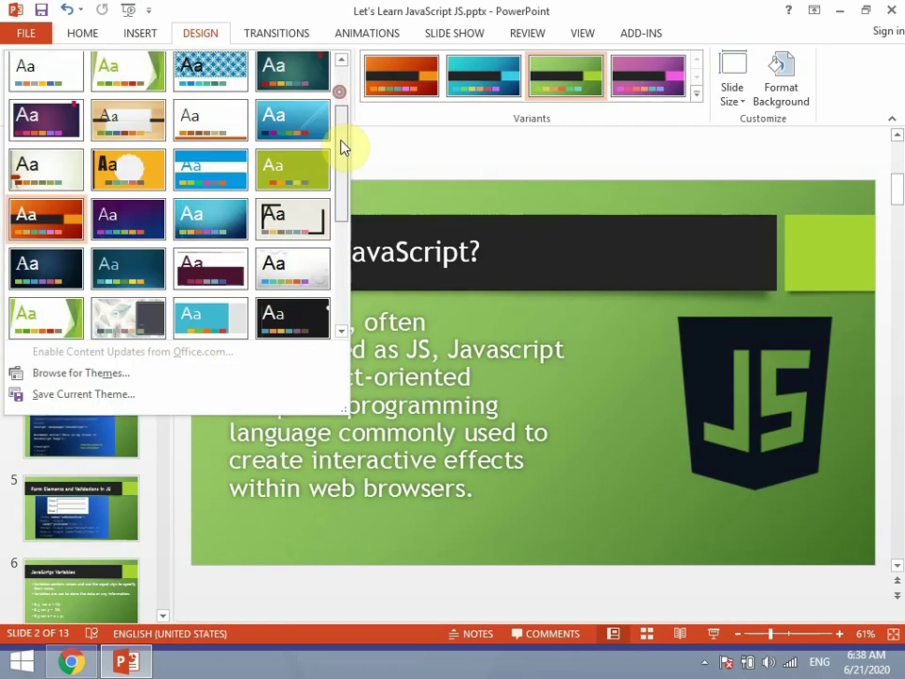
pyautogui.scroll(-3, 343, 149)
pyautogui.click(362, 164)
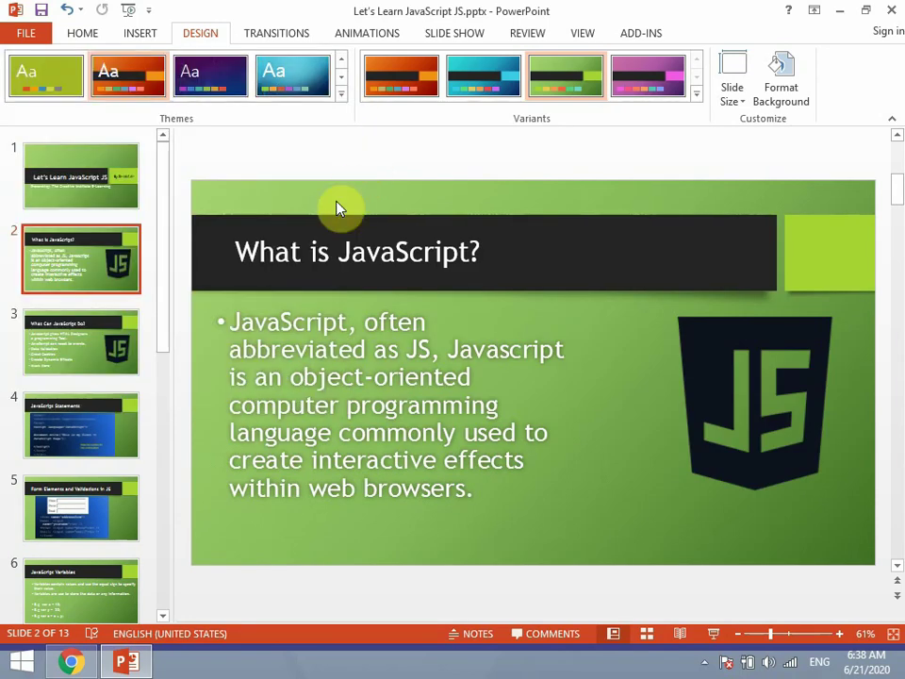
pyautogui.click(340, 97)
pyautogui.click(384, 159)
pyautogui.click(340, 94)
pyautogui.moveTo(345, 114); pyautogui.dragTo(348, 204)
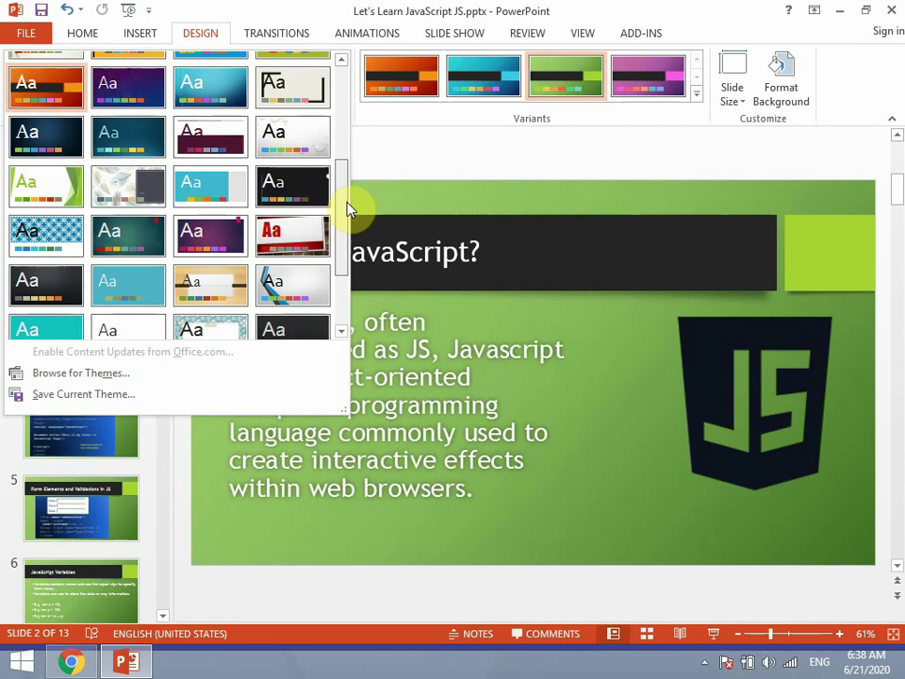
pyautogui.rightClick(128, 241)
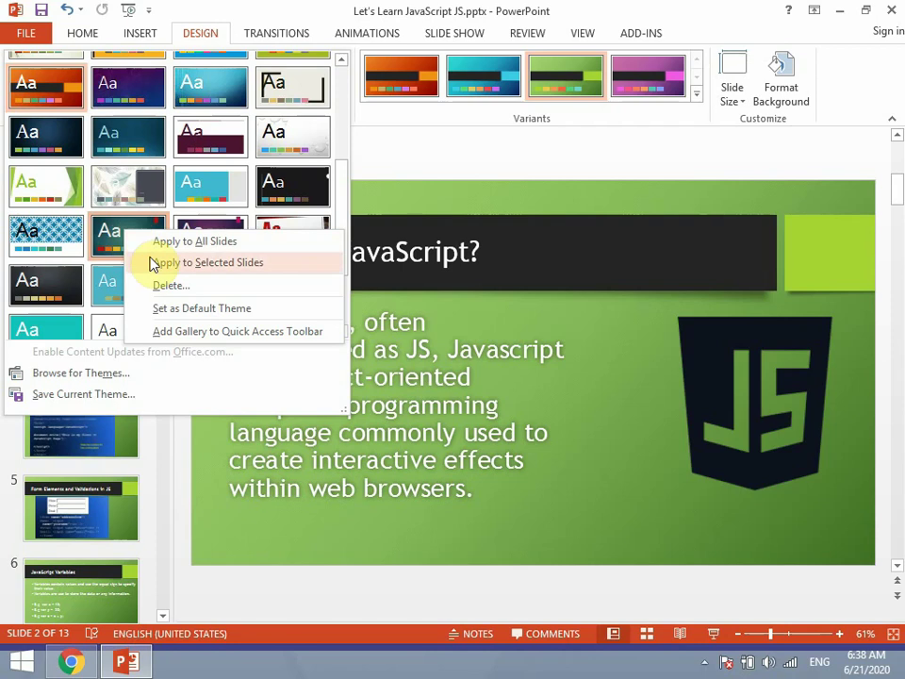
pyautogui.click(160, 263)
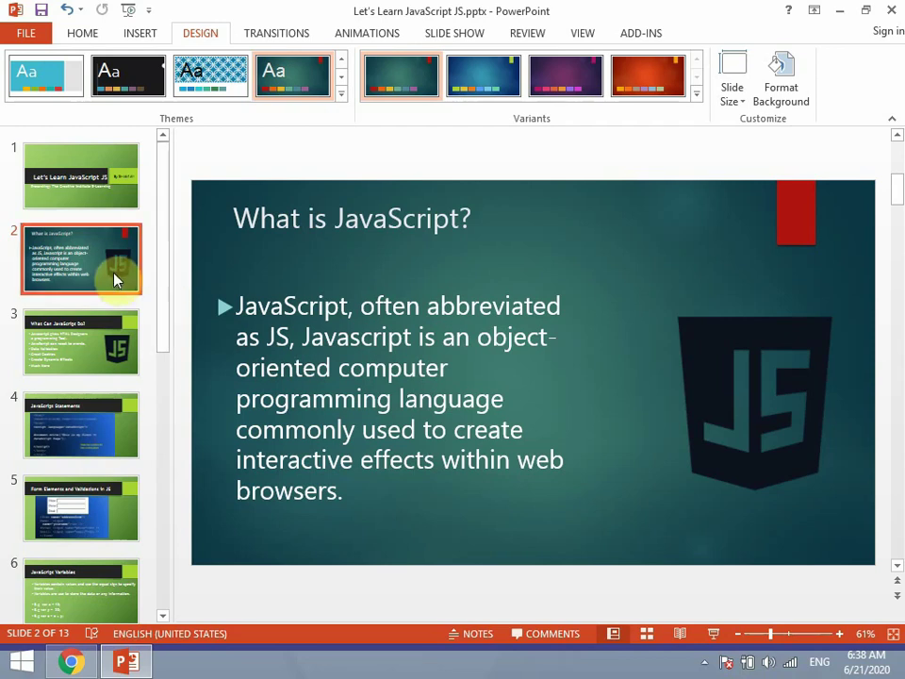
# Step: Compare the title slide with slide 2, then open the title slide for editing
pyautogui.click(91, 182)
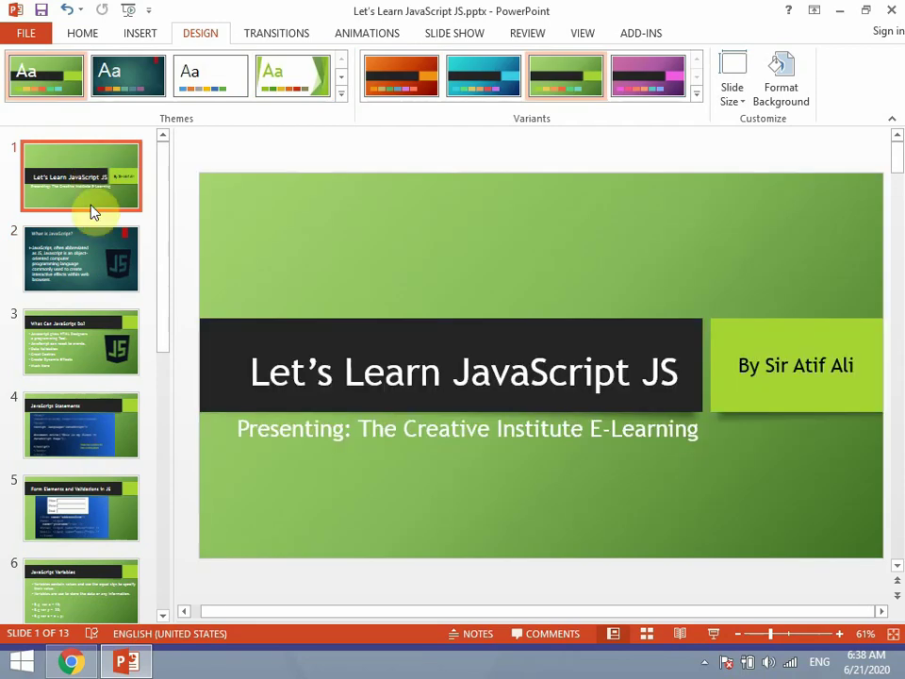
pyautogui.click(99, 254)
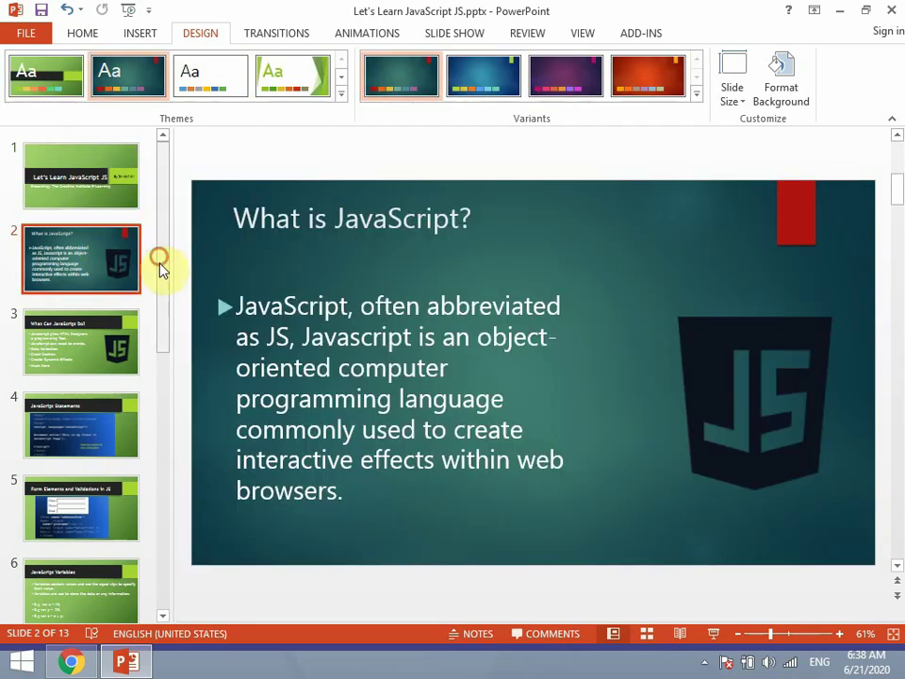
pyautogui.moveTo(161, 267)
pyautogui.mouseDown()
pyautogui.moveTo(168, 287)
pyautogui.moveTo(170, 253)
pyautogui.mouseUp()
pyautogui.click(119, 193)
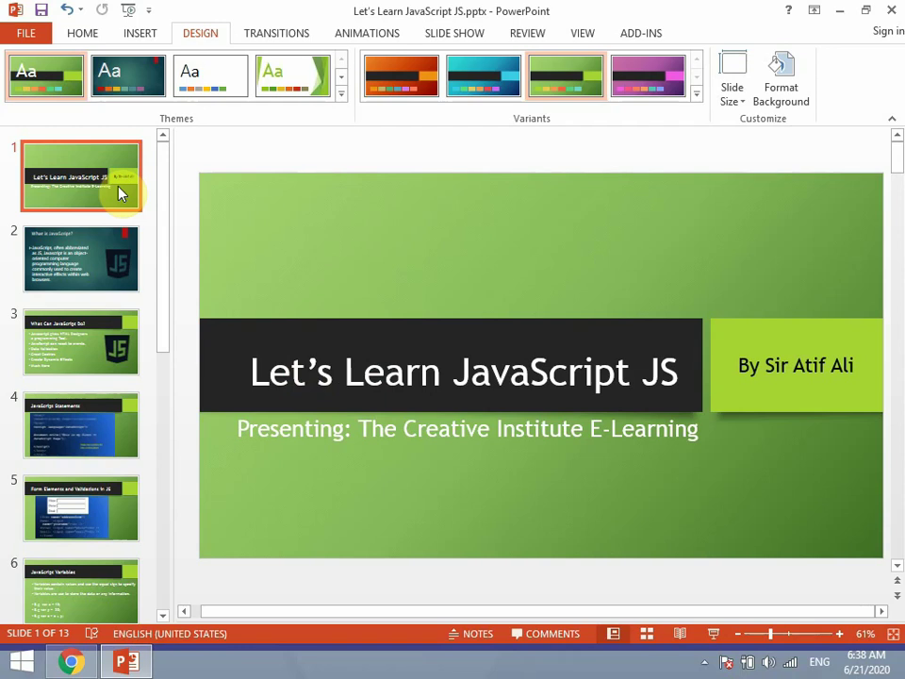
# Step: Run the slide show from the start through JavaScript Variables, dismissing the graphics warning, then exit
pyautogui.press('F5')
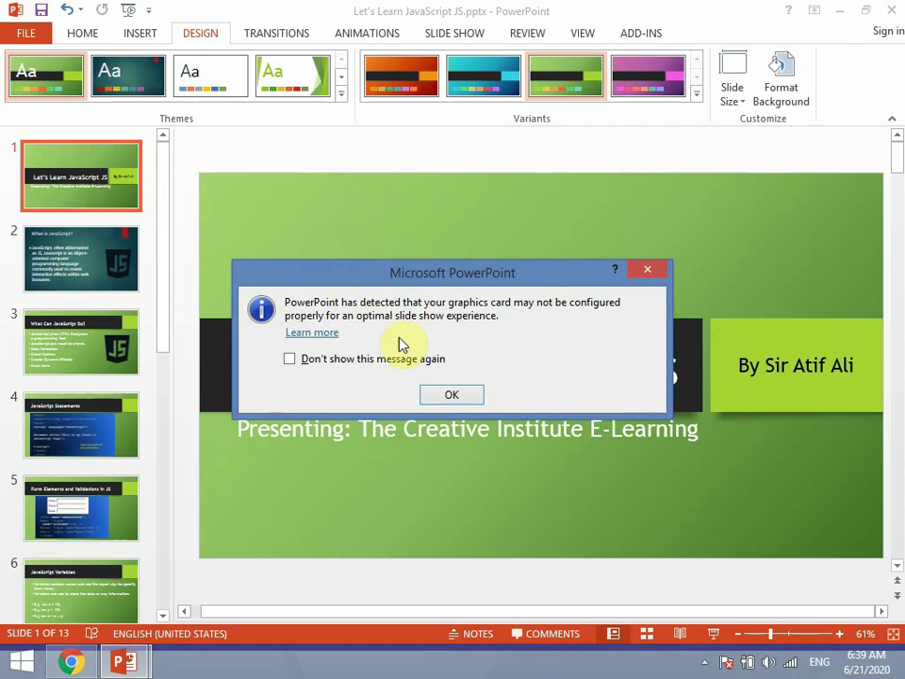
pyautogui.click(448, 395)
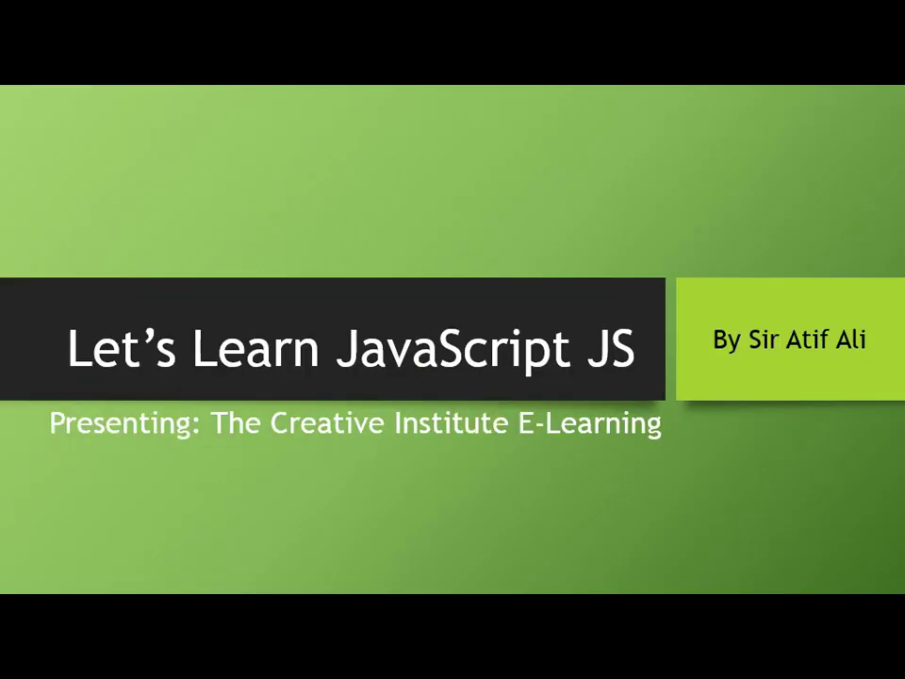
pyautogui.press('Right')
pyautogui.press('Right')
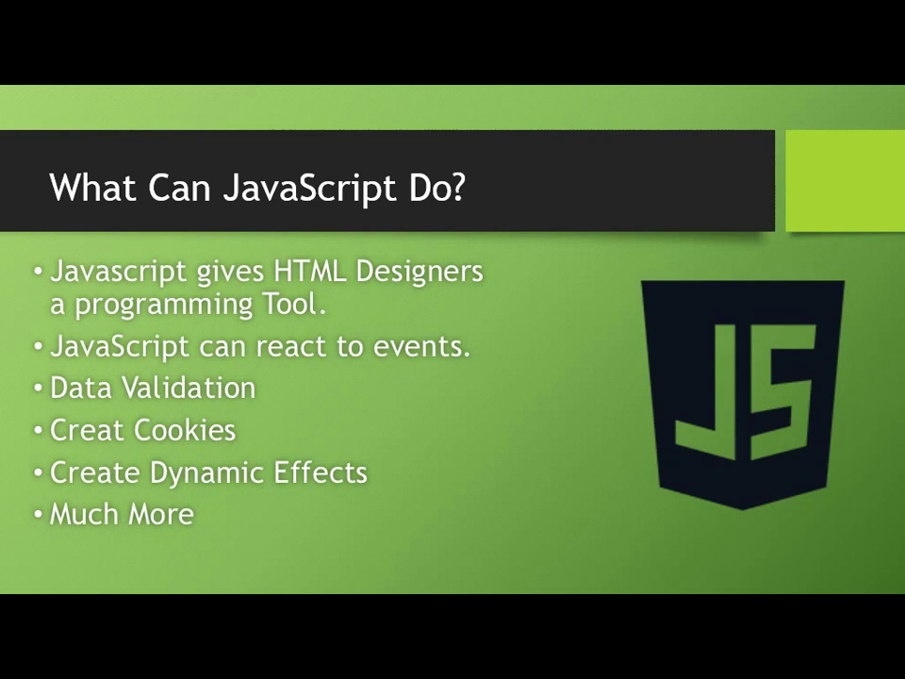
pyautogui.press('Right')
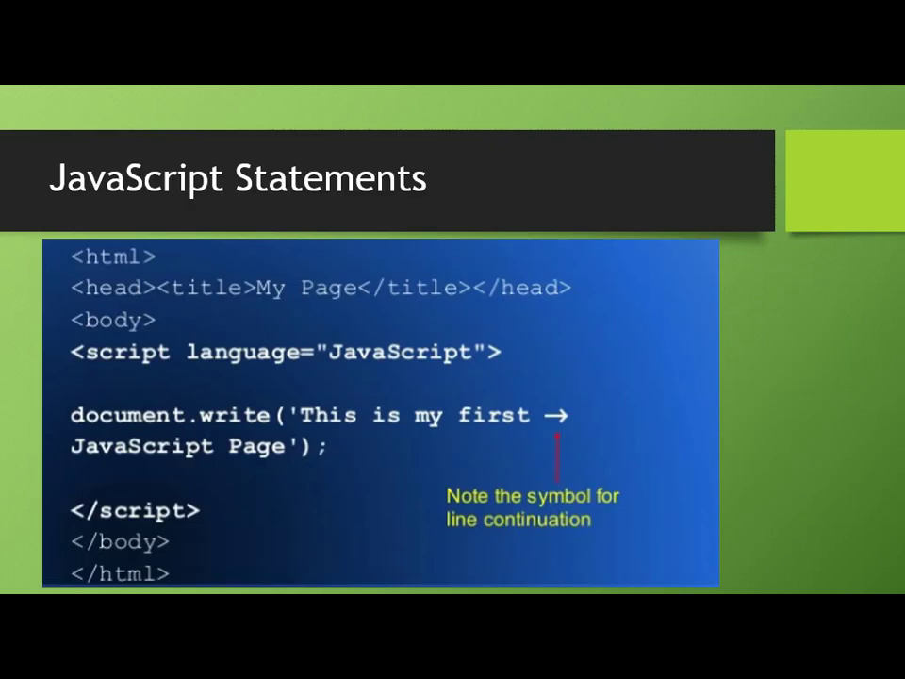
pyautogui.press('Right')
pyautogui.press('Right')
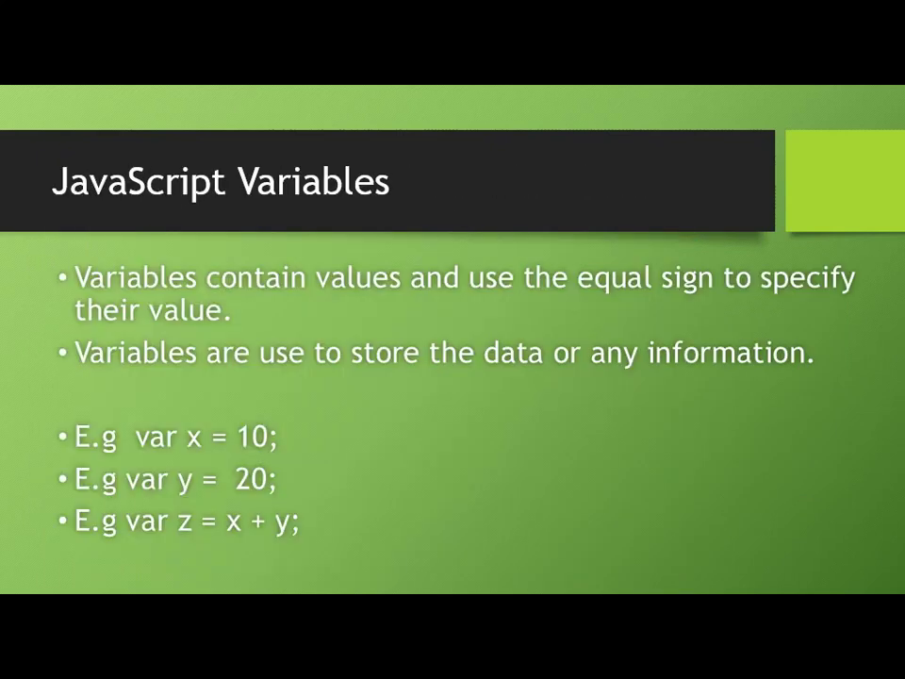
pyautogui.press('Right')
pyautogui.press('Right')
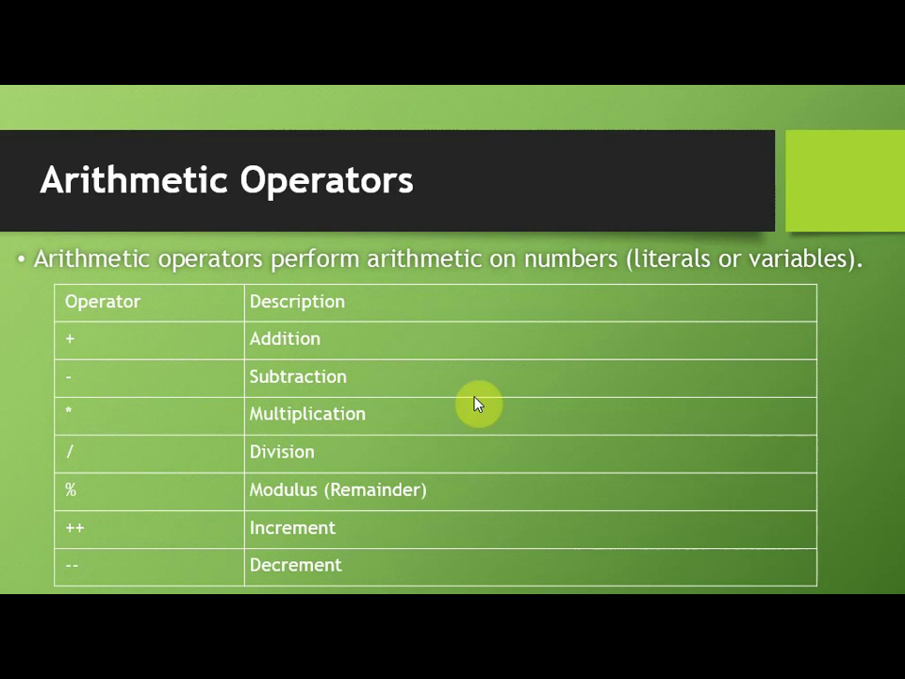
pyautogui.press('Escape')
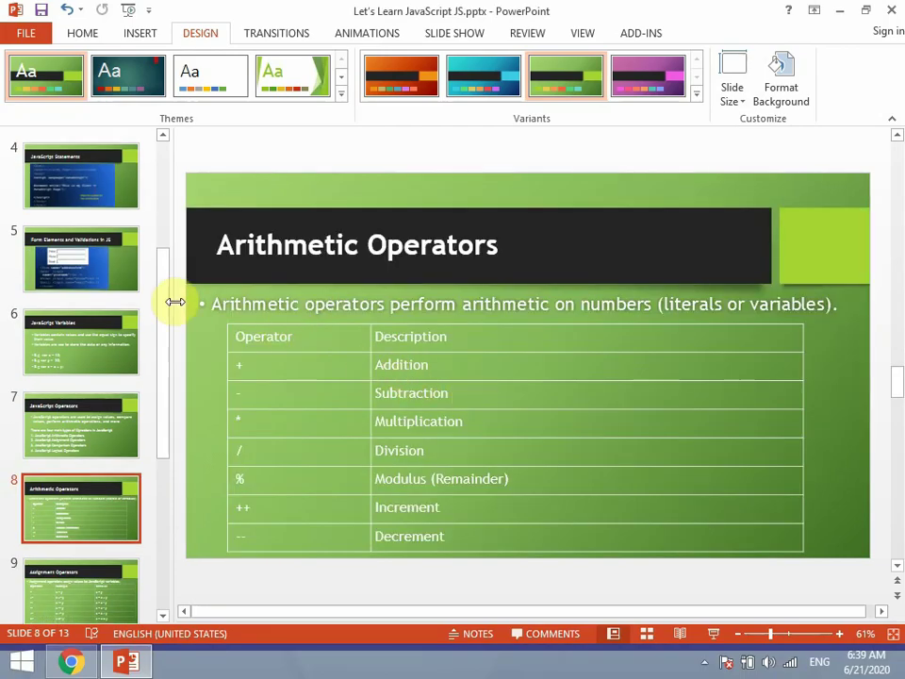
# Step: Apply the dark teal theme to all slides and check the title and What Can JavaScript Do? slides
pyautogui.moveTo(166, 295); pyautogui.dragTo(168, 136)
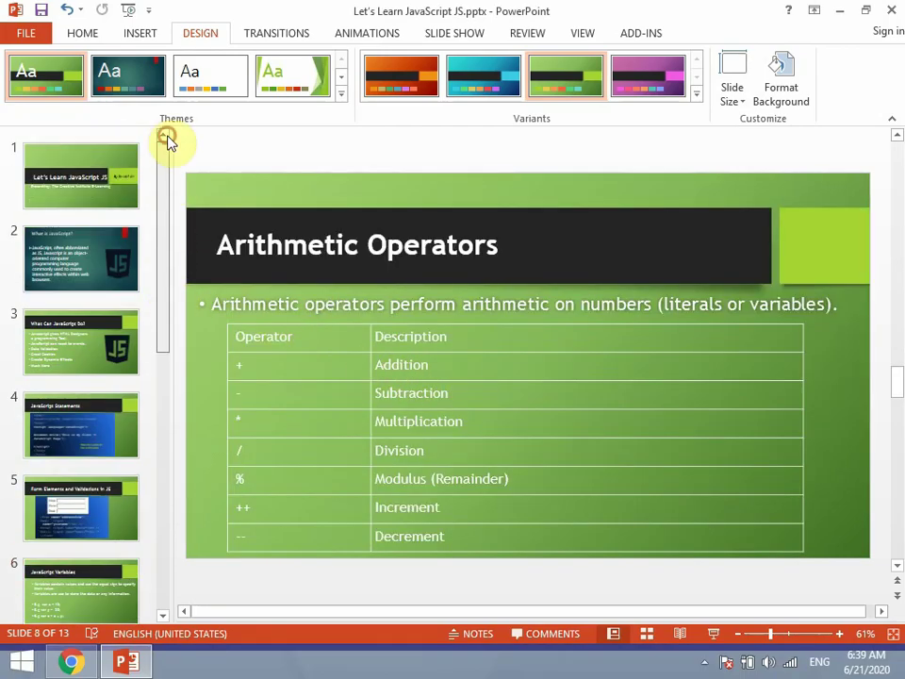
pyautogui.click(154, 66)
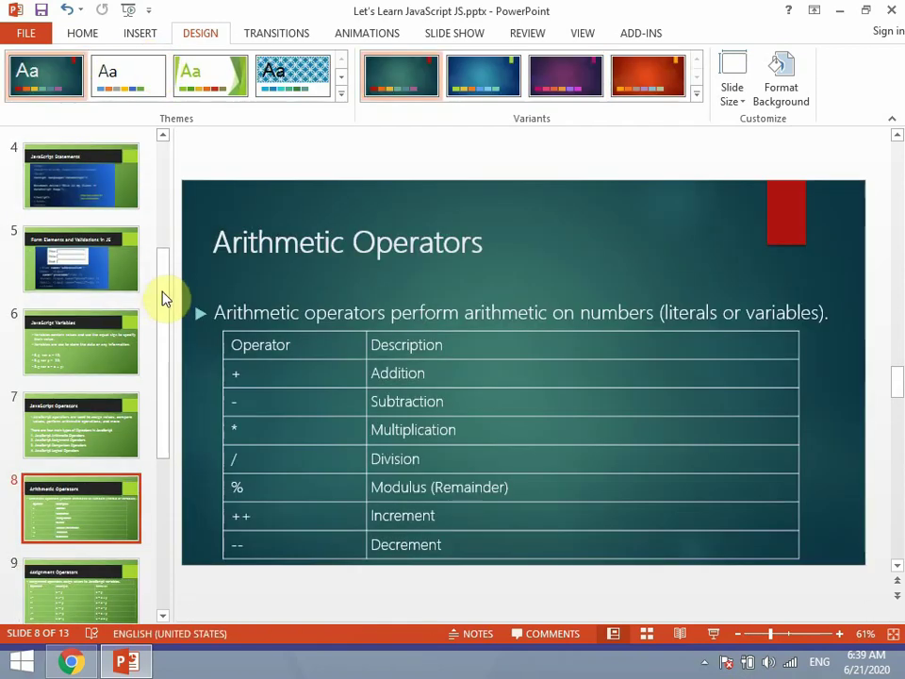
pyautogui.moveTo(164, 298); pyautogui.dragTo(166, 137)
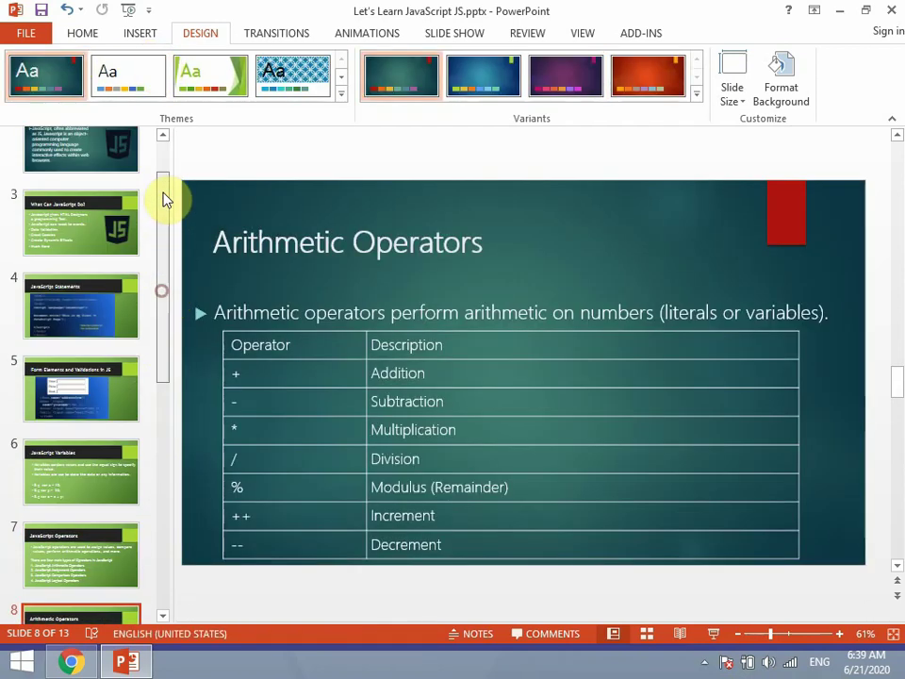
pyautogui.click(117, 178)
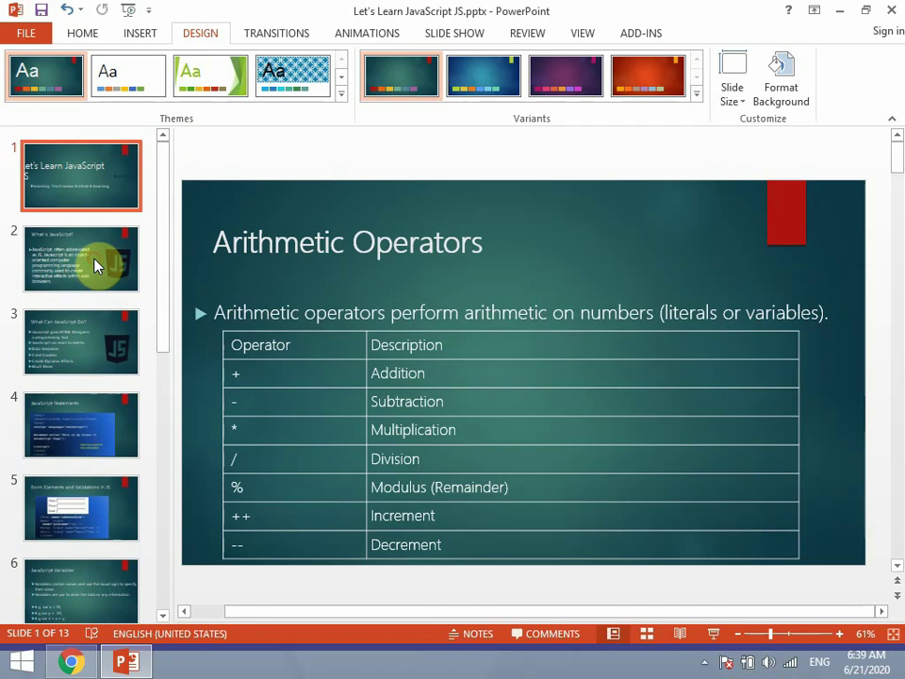
pyautogui.click(98, 331)
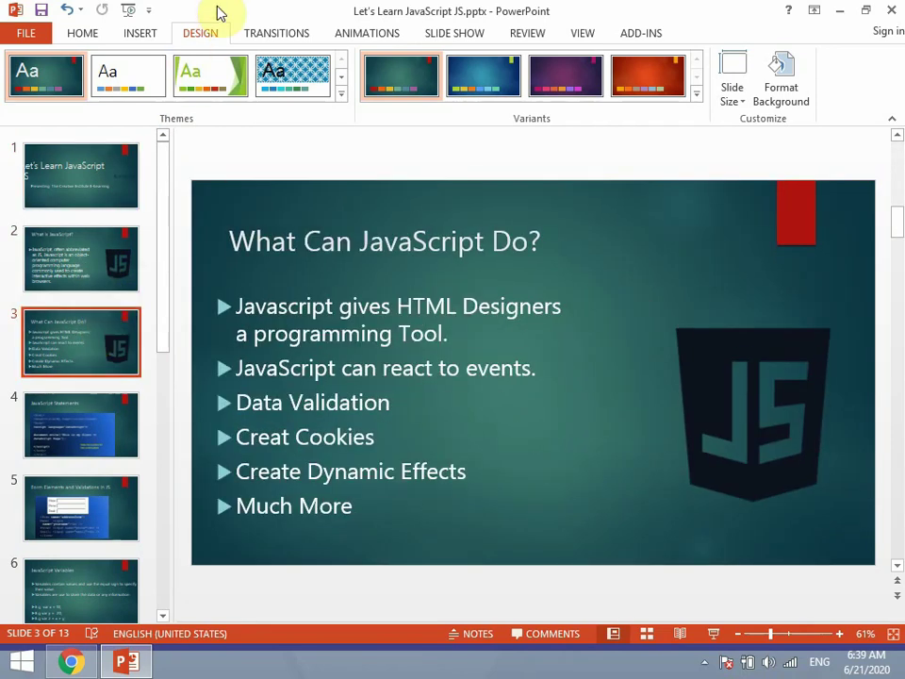
pyautogui.click(91, 174)
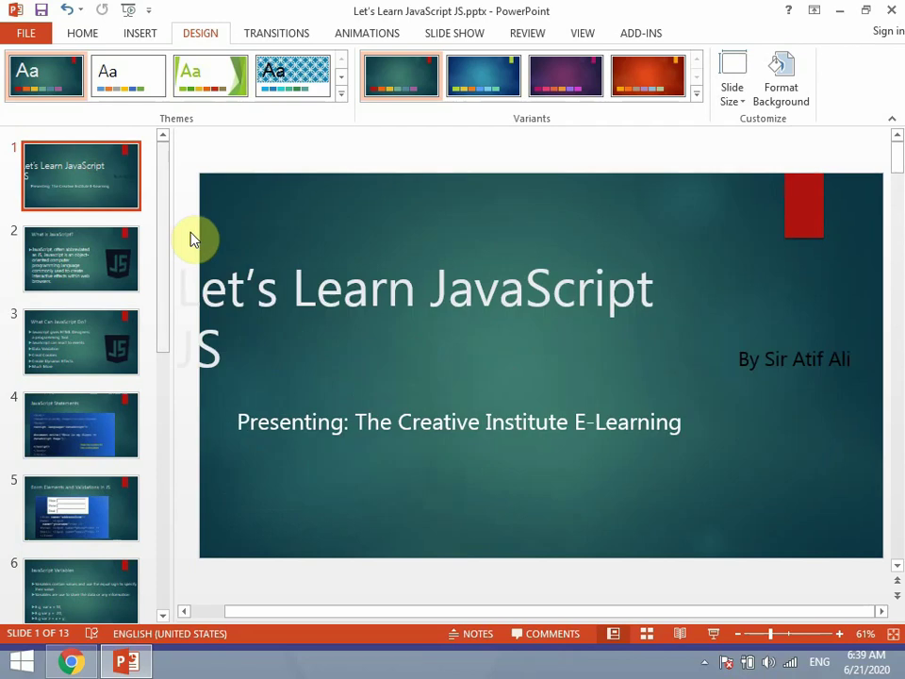
# Step: Open Format Background and switch the title slide's background to a pattern fill
pyautogui.click(794, 101)
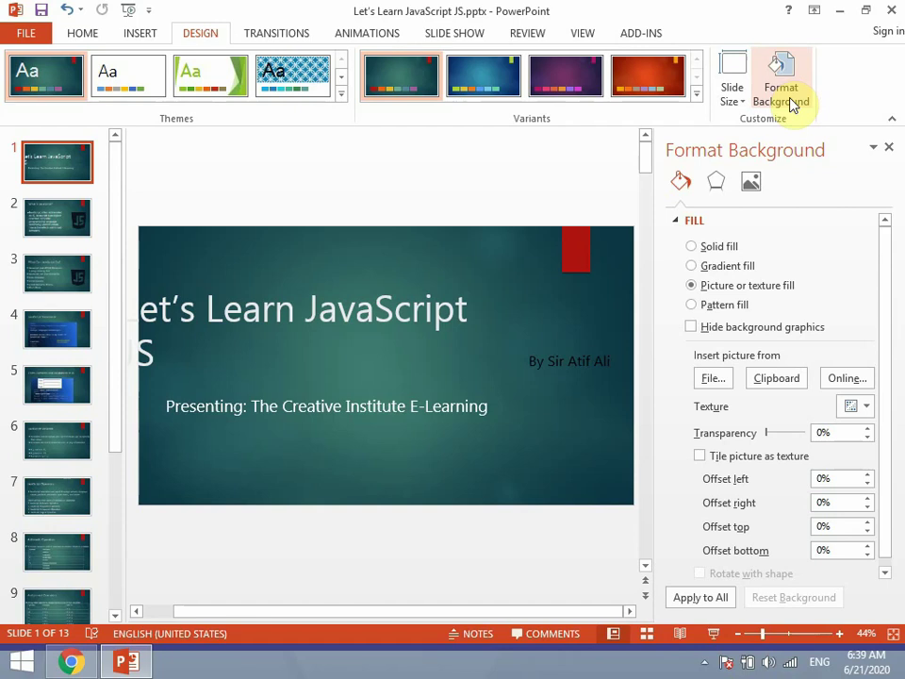
pyautogui.click(735, 311)
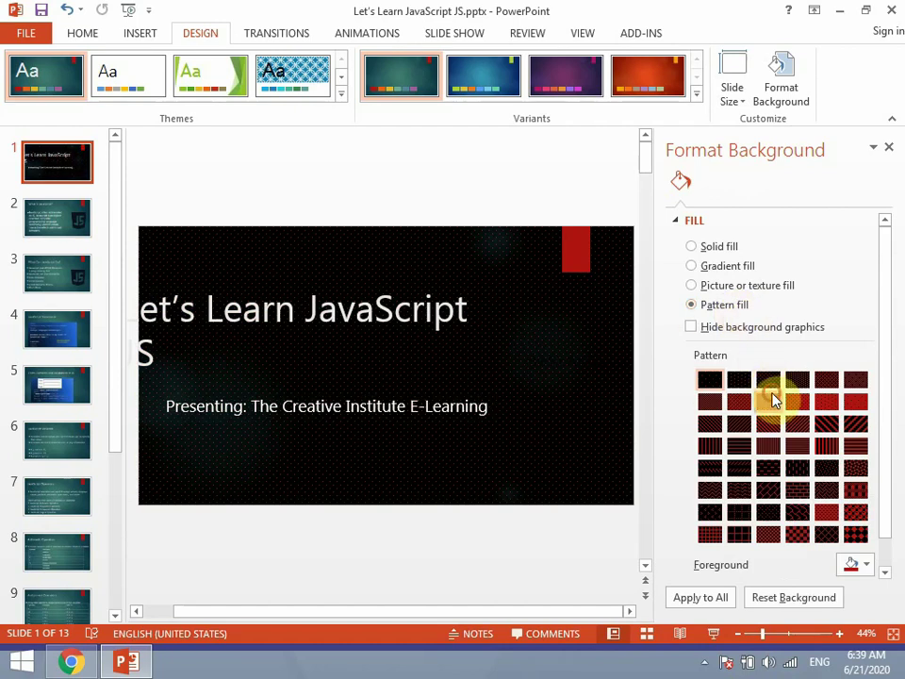
# Step: Try red, dark striped and dark dotted patterns on the title slide background
pyautogui.click(773, 400)
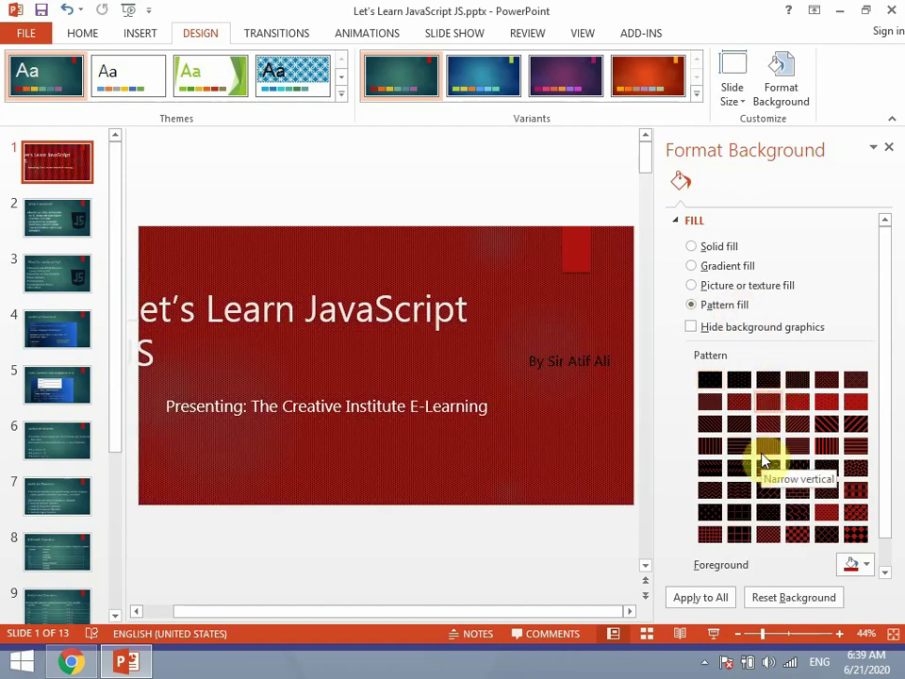
pyautogui.click(767, 468)
pyautogui.click(768, 475)
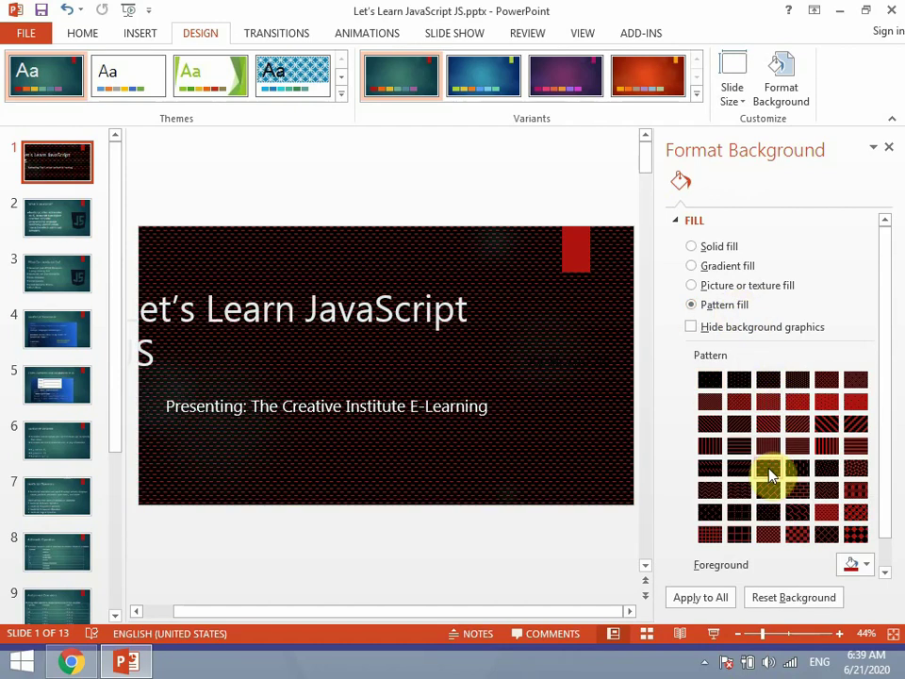
# Step: Switch to a texture fill, trying purple mesh and wood before settling on light grey paper
pyautogui.click(715, 286)
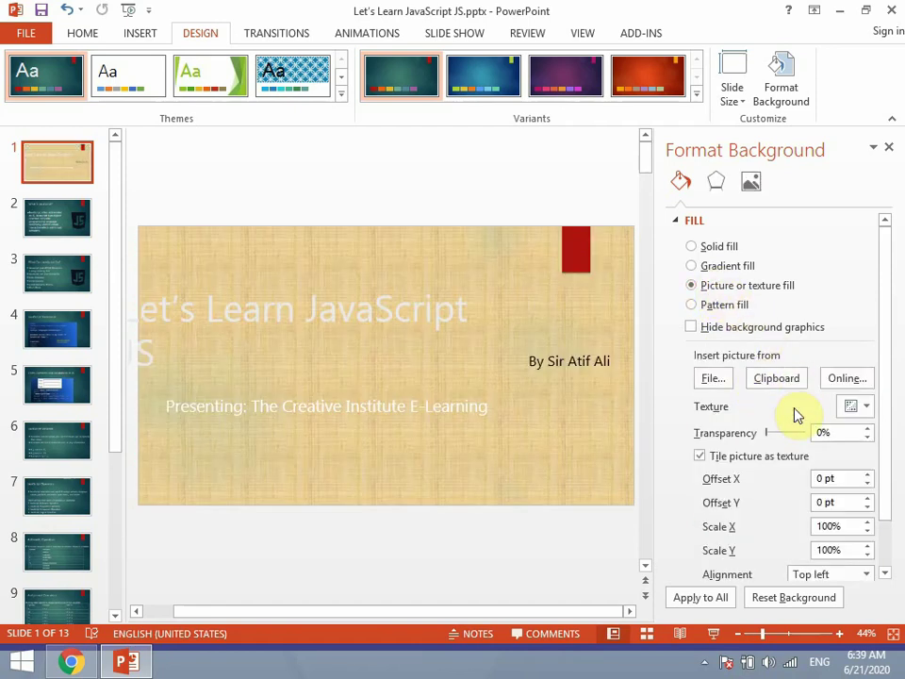
pyautogui.click(853, 406)
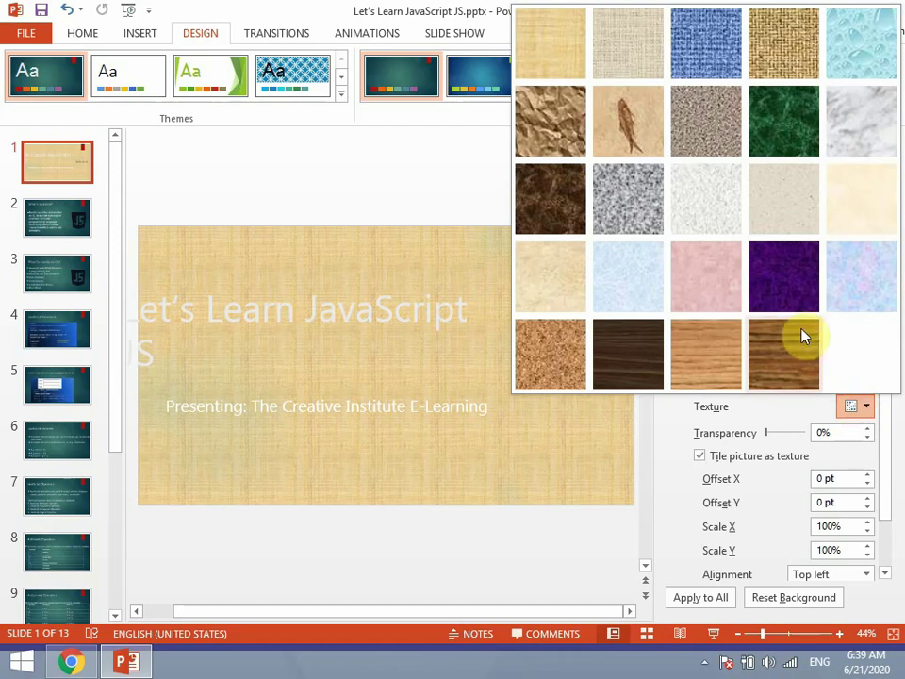
pyautogui.click(787, 282)
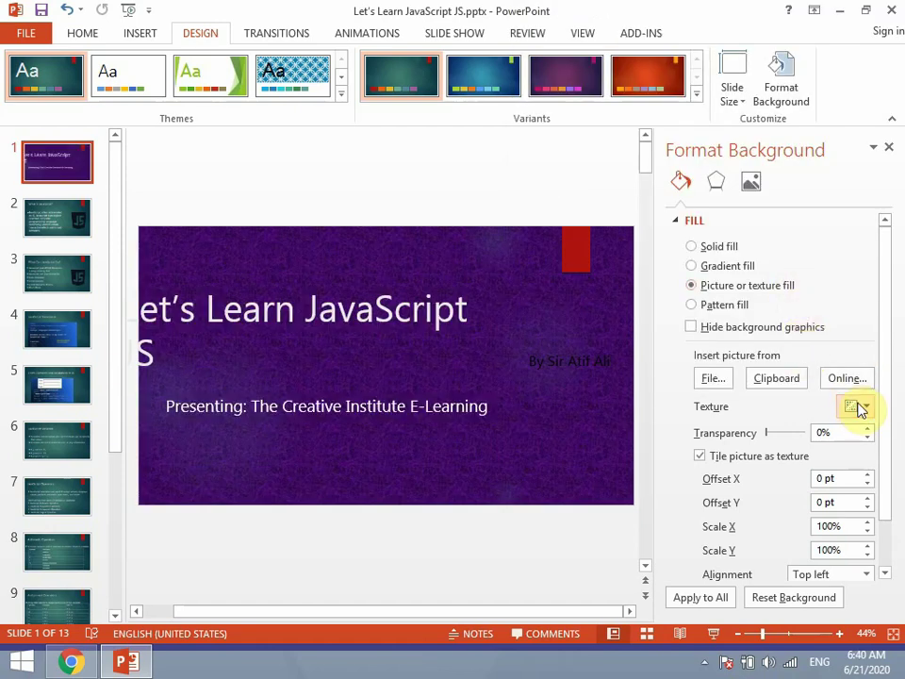
pyautogui.click(859, 406)
pyautogui.click(804, 373)
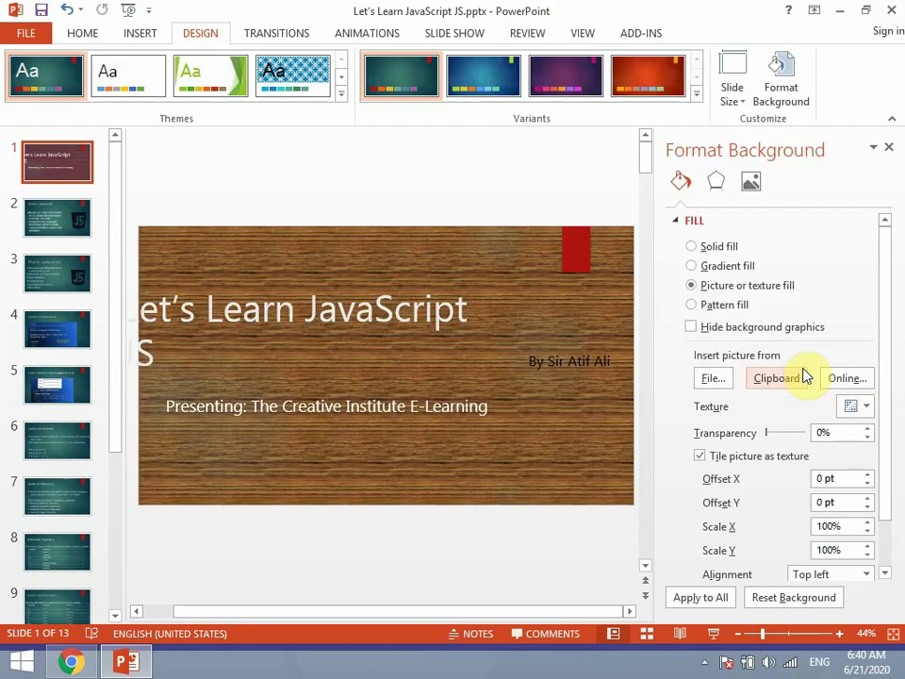
pyautogui.click(862, 407)
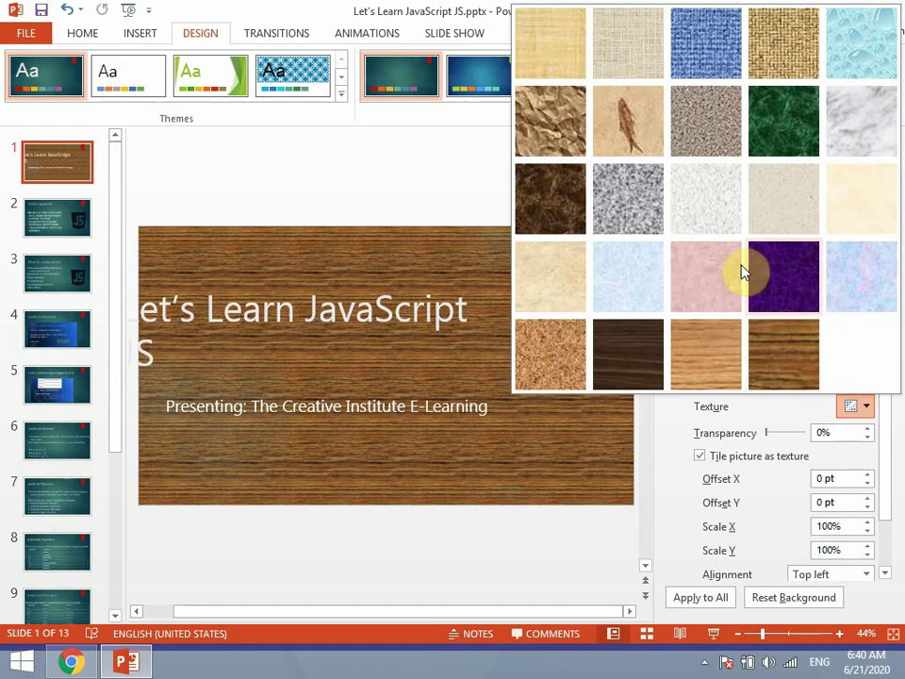
pyautogui.click(708, 197)
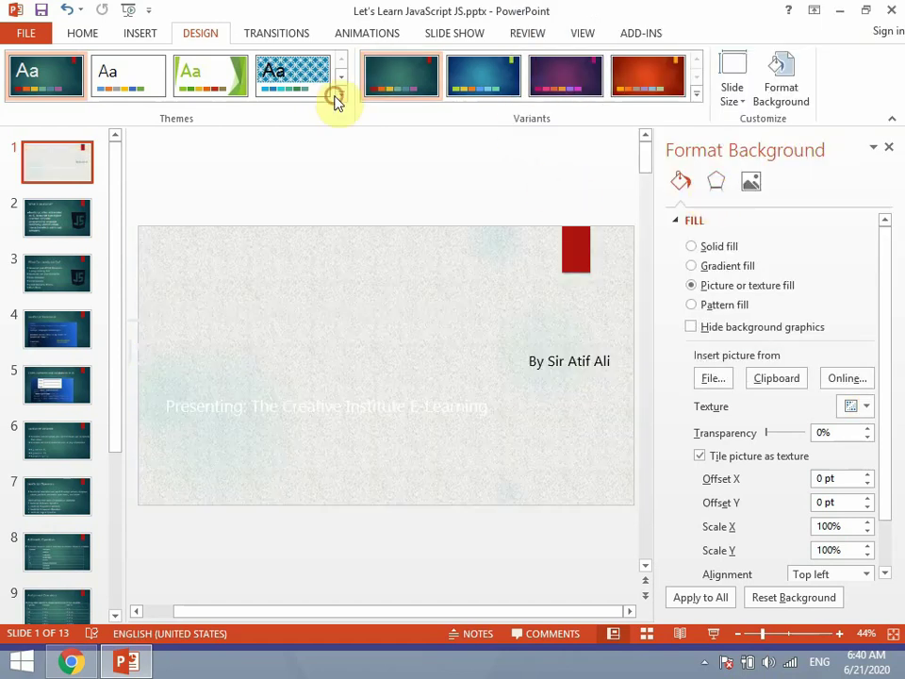
# Step: Apply the orange dark-bar theme and give the title slide a Sand texture background
pyautogui.click(343, 98)
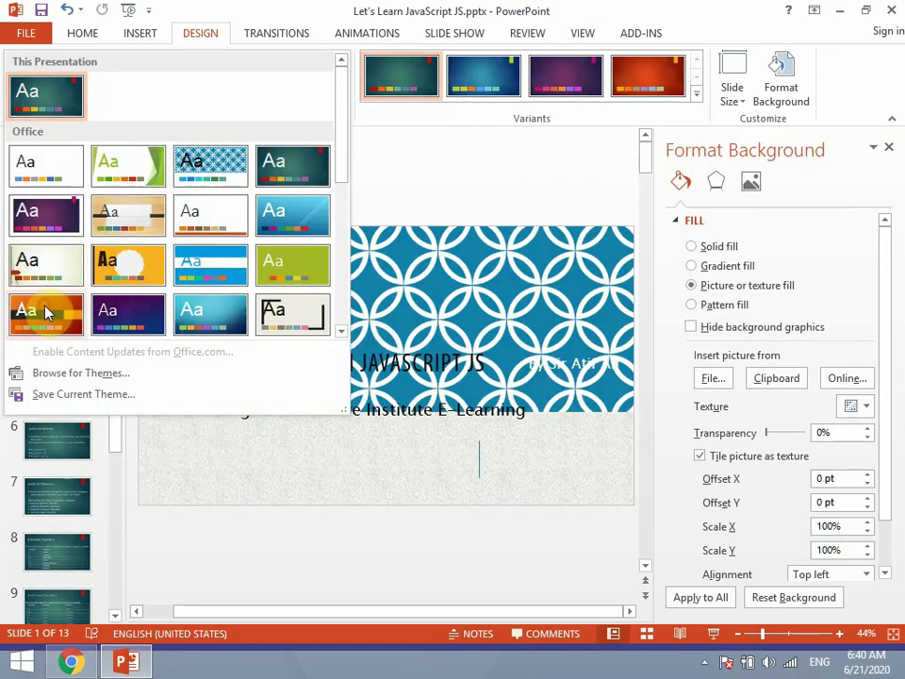
pyautogui.click(43, 306)
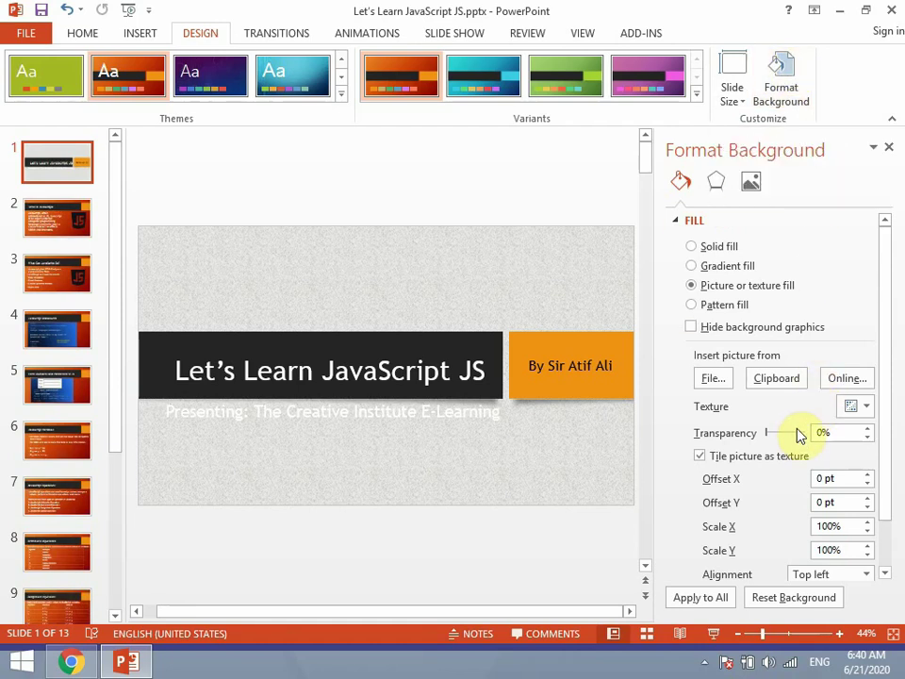
pyautogui.click(854, 408)
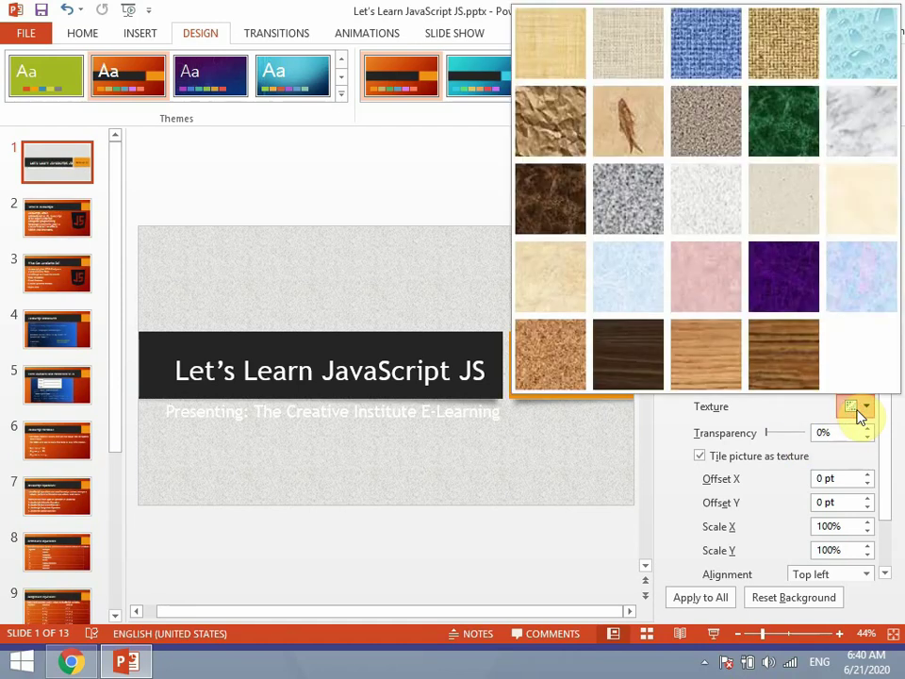
pyautogui.click(685, 113)
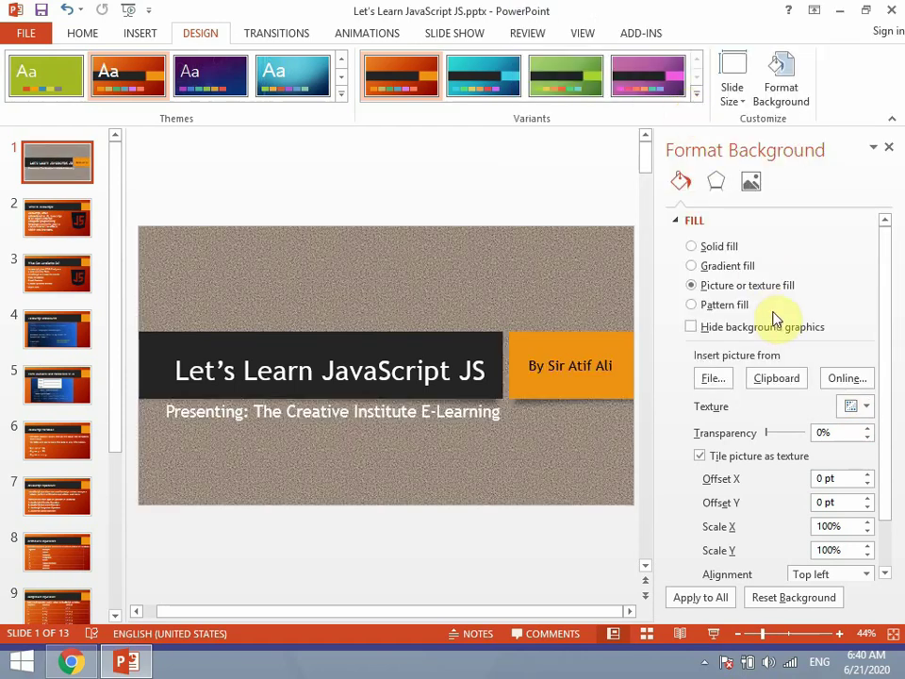
# Step: Give every slide a purple preset radial gradient background
pyautogui.click(744, 268)
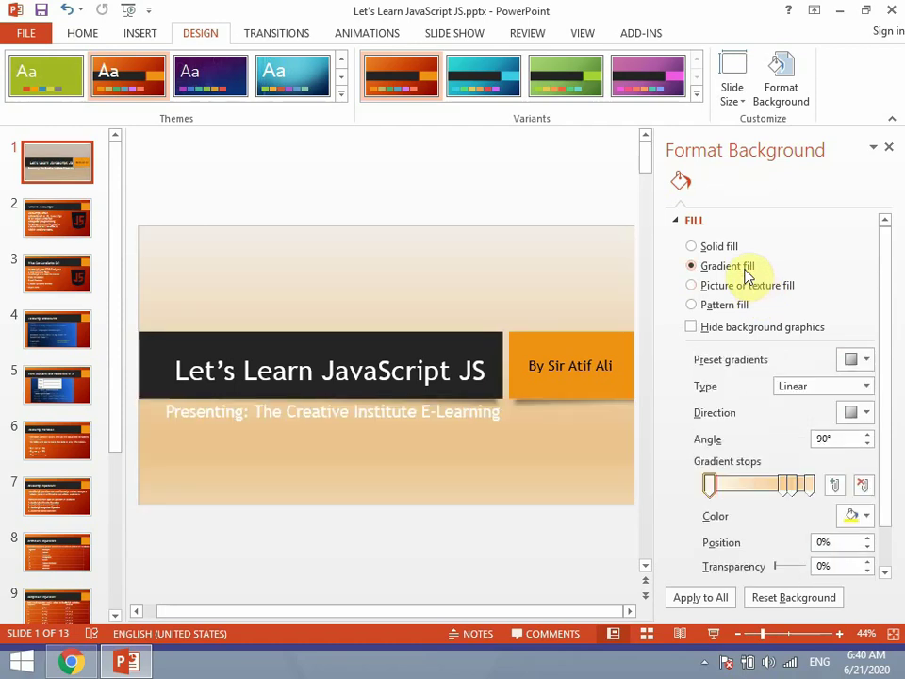
pyautogui.click(851, 360)
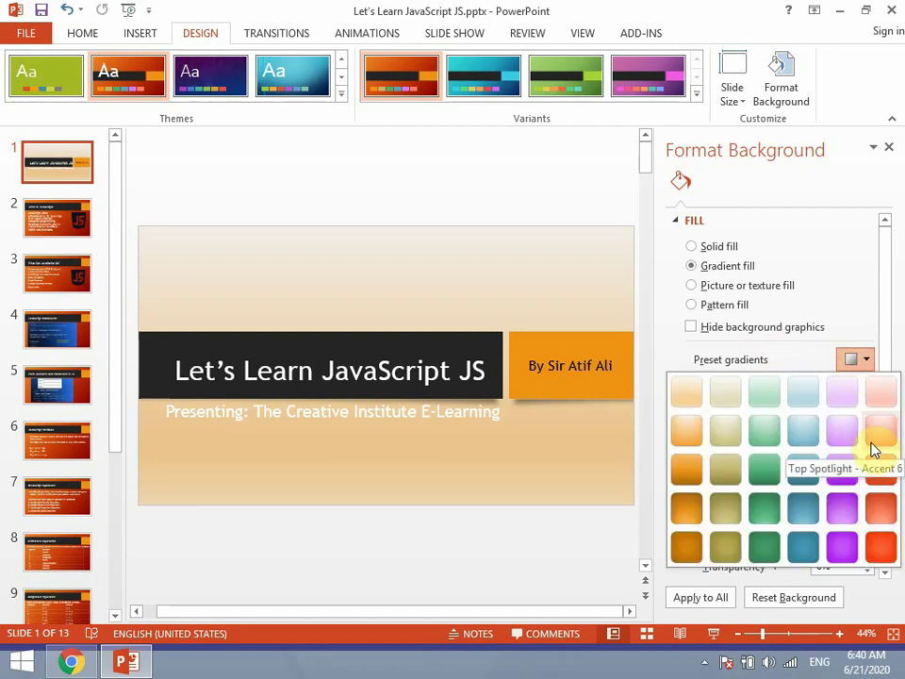
pyautogui.click(841, 505)
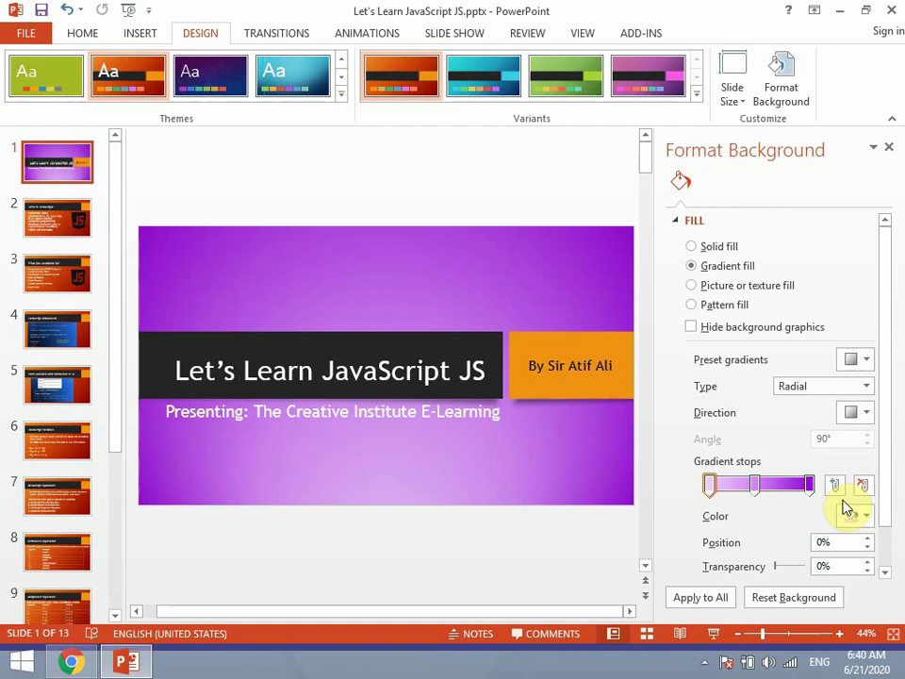
pyautogui.click(728, 600)
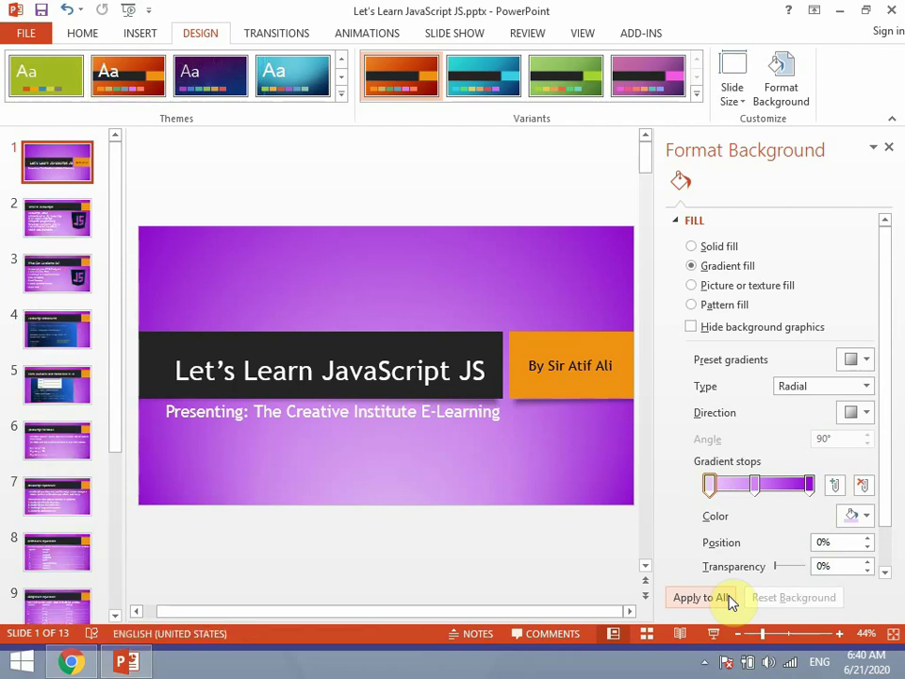
# Step: Preview the first three slides in a slide show, then return to editing
pyautogui.press('F5')
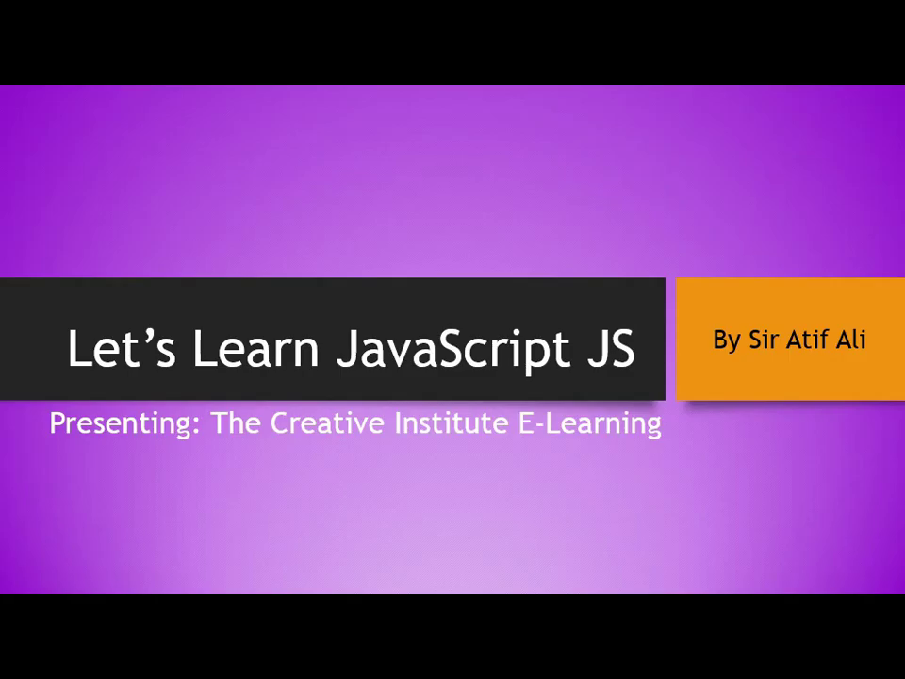
pyautogui.press('Right')
pyautogui.press('Right')
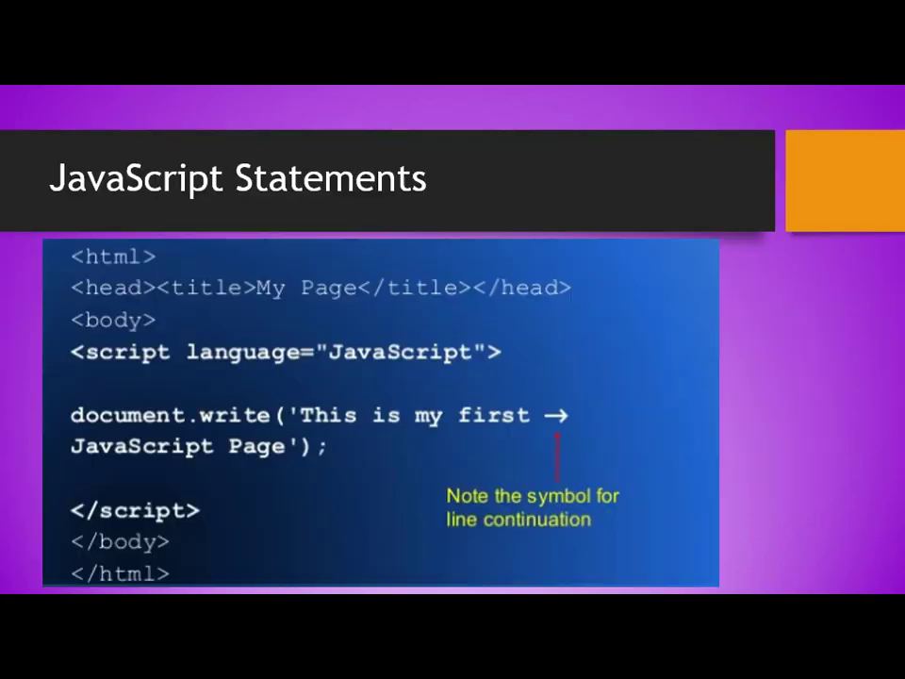
pyautogui.press('Right')
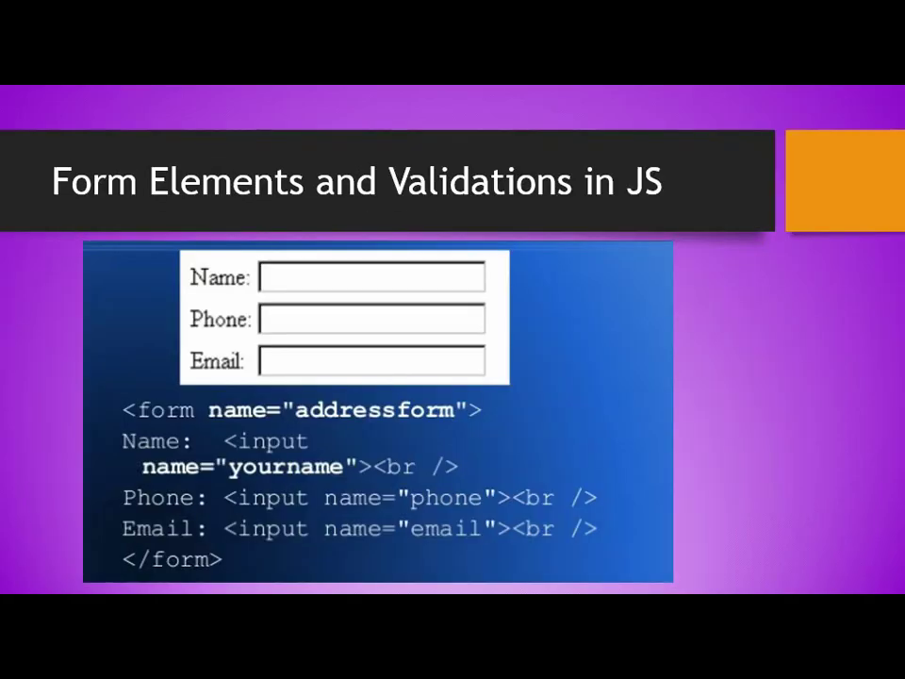
pyautogui.press('Escape')
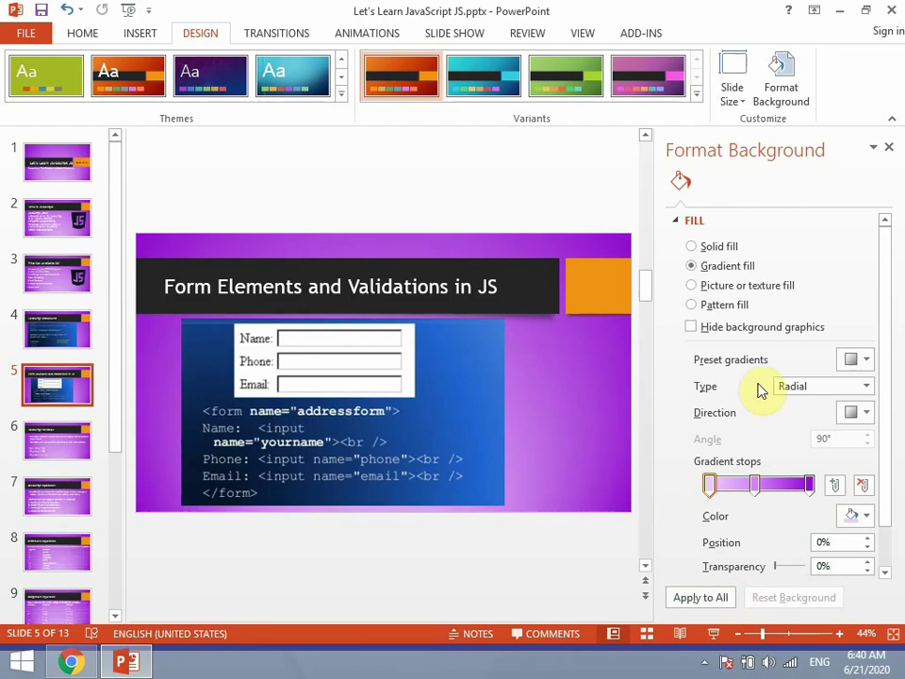
# Step: Give every slide a solid green background, starting from the title slide
pyautogui.click(61, 167)
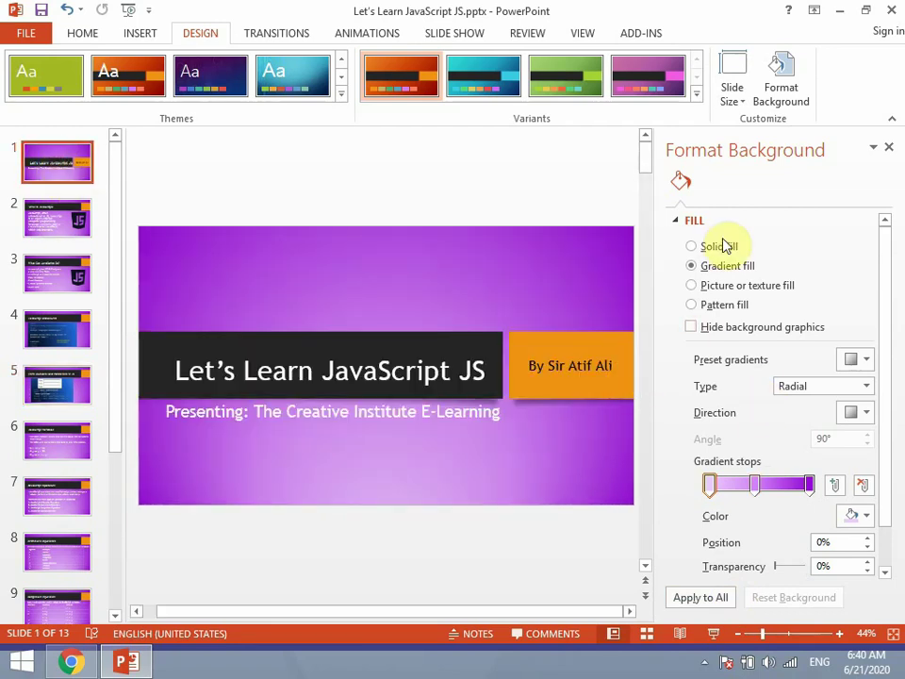
pyautogui.click(722, 246)
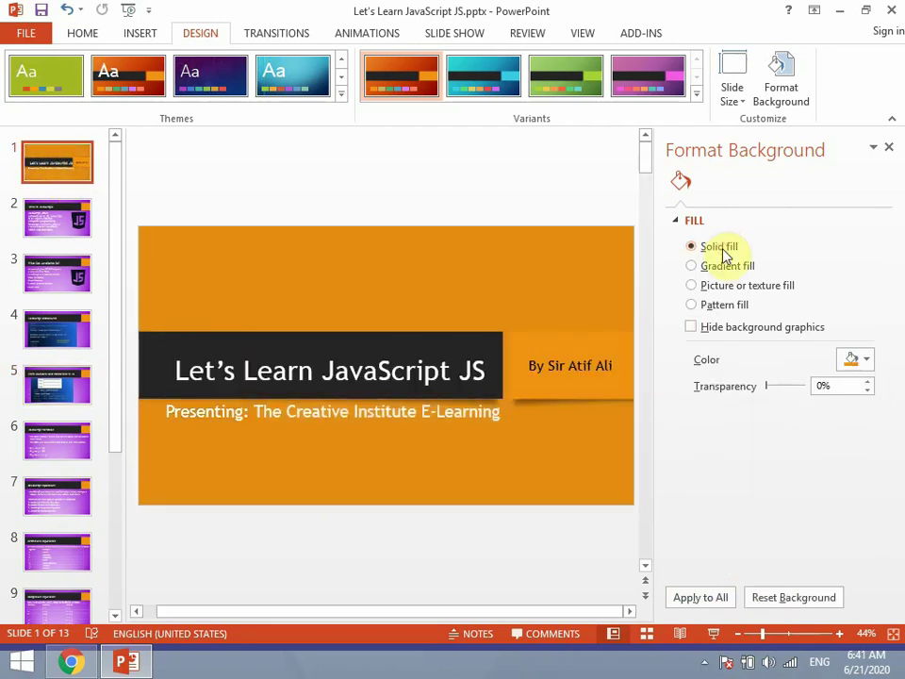
pyautogui.click(846, 360)
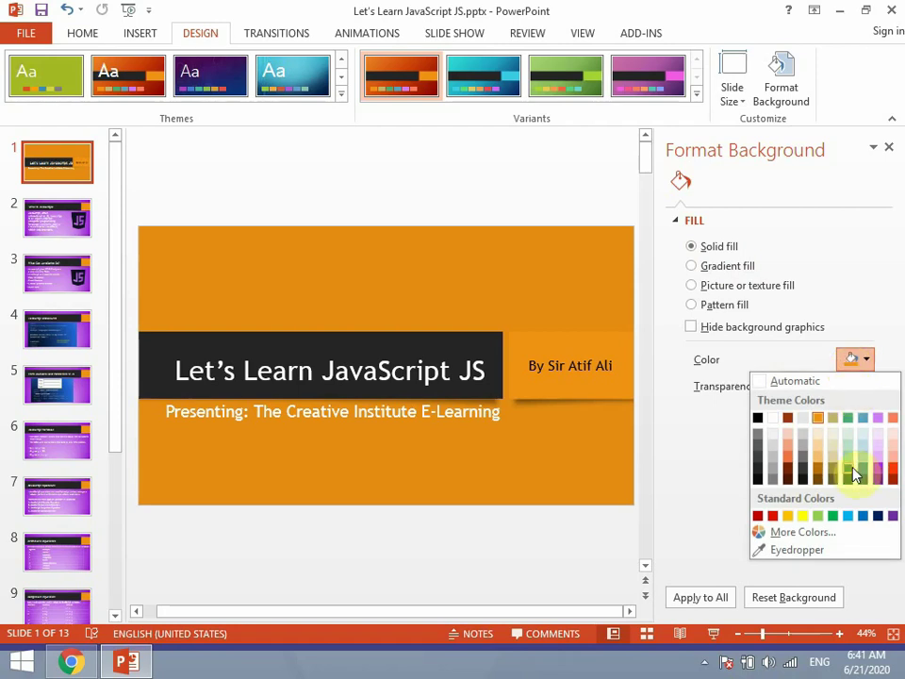
pyautogui.click(830, 517)
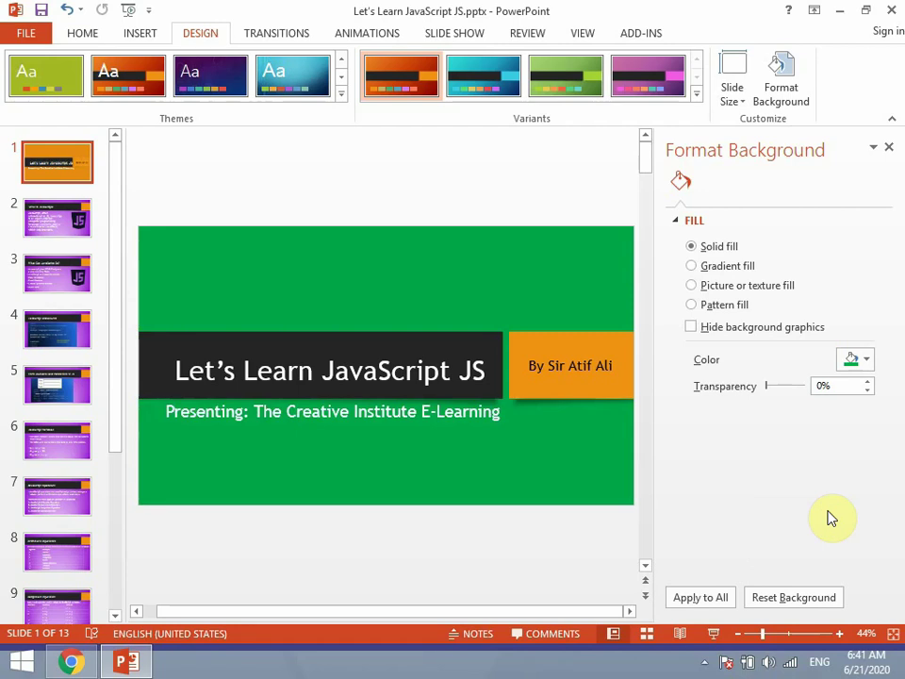
pyautogui.click(734, 596)
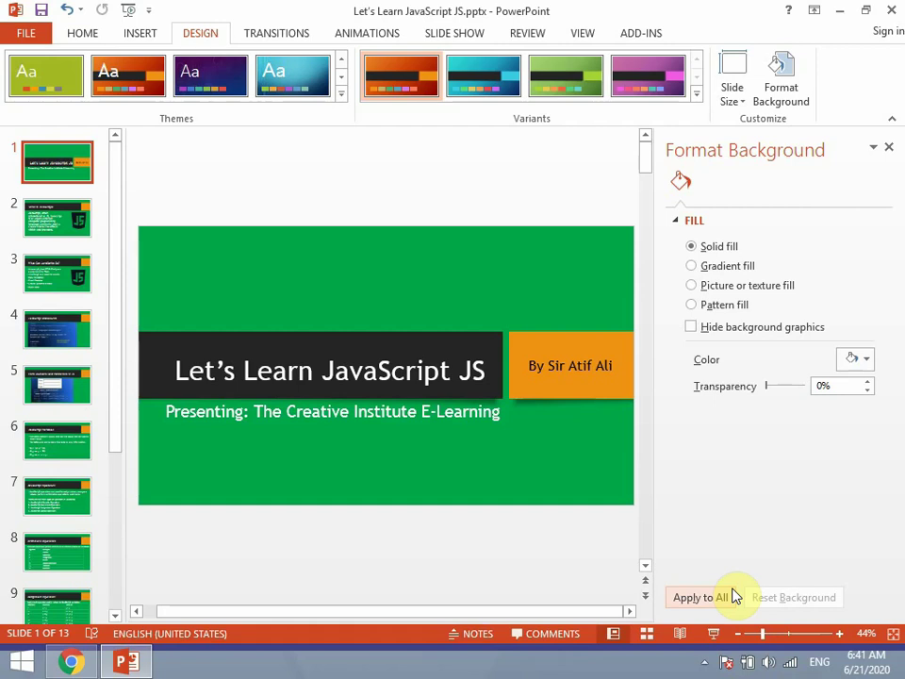
# Step: Preview the green backgrounds over the first three slides in a slide show, then return to editing
pyautogui.press('F5')
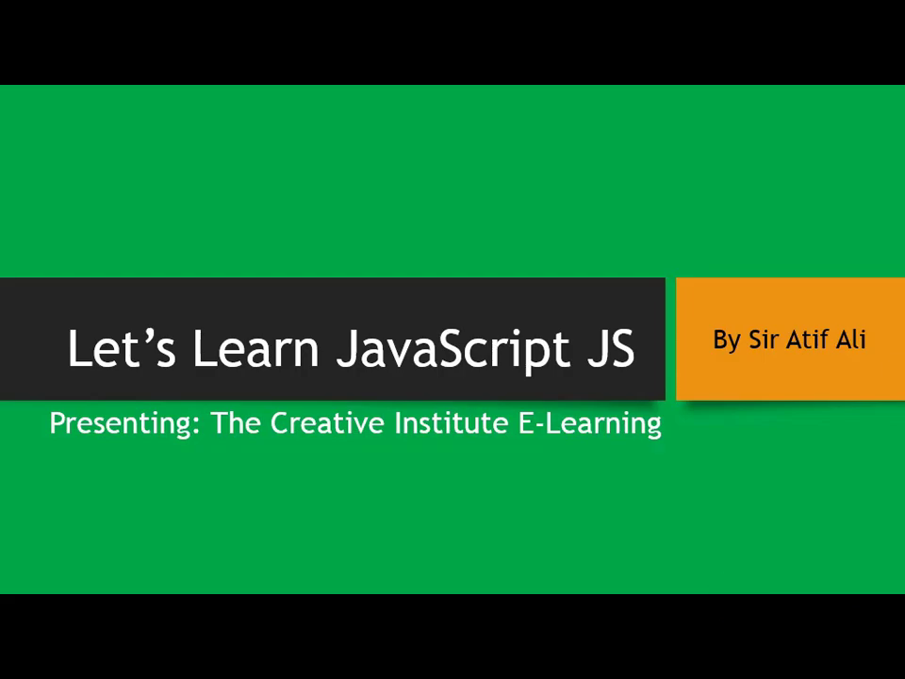
pyautogui.press('Right')
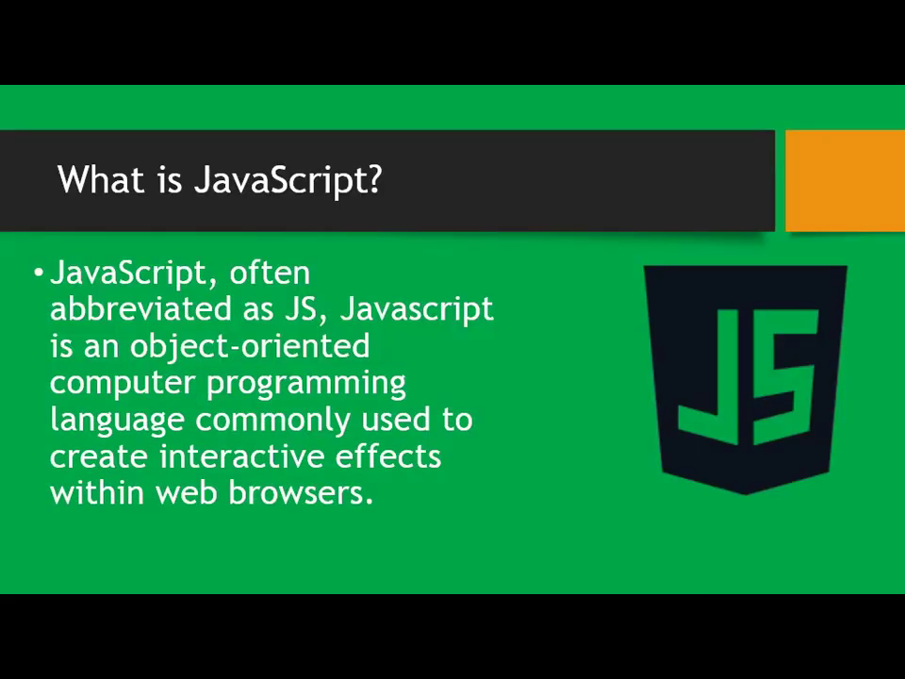
pyautogui.press('Right')
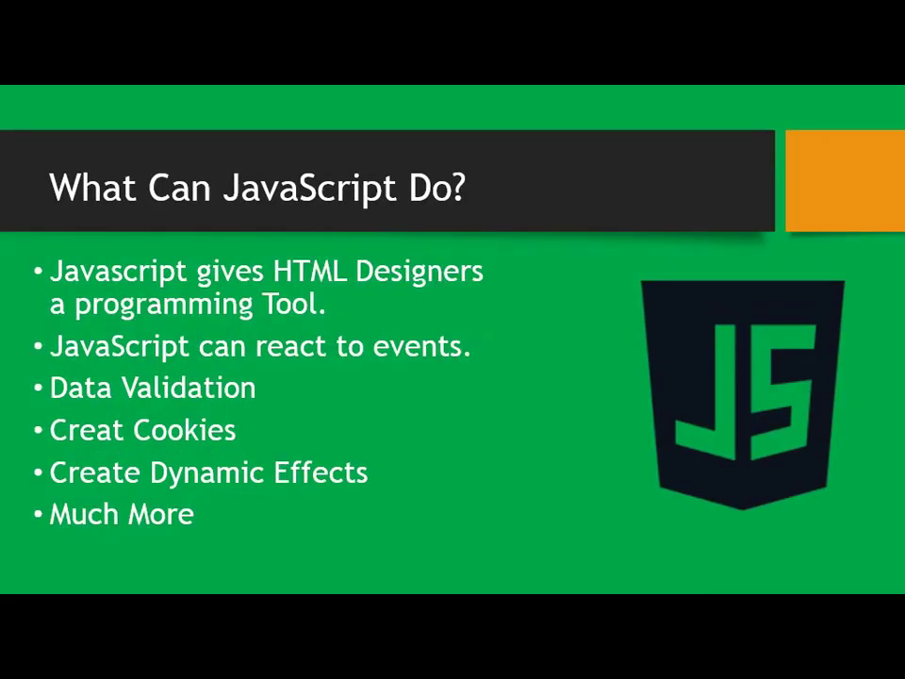
pyautogui.press('Escape')
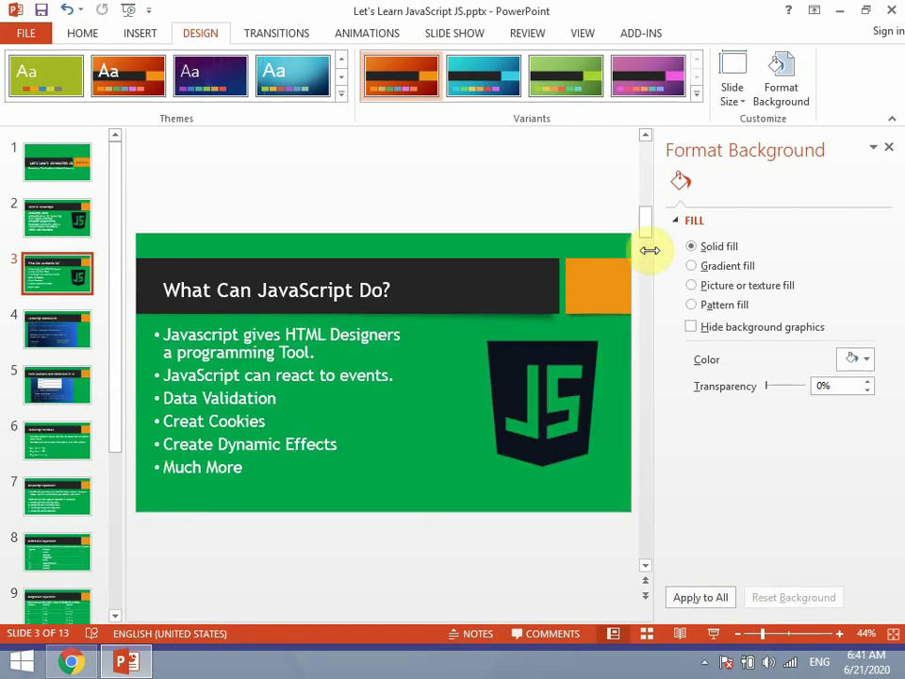
pyautogui.moveTo(644, 222); pyautogui.dragTo(642, 155)
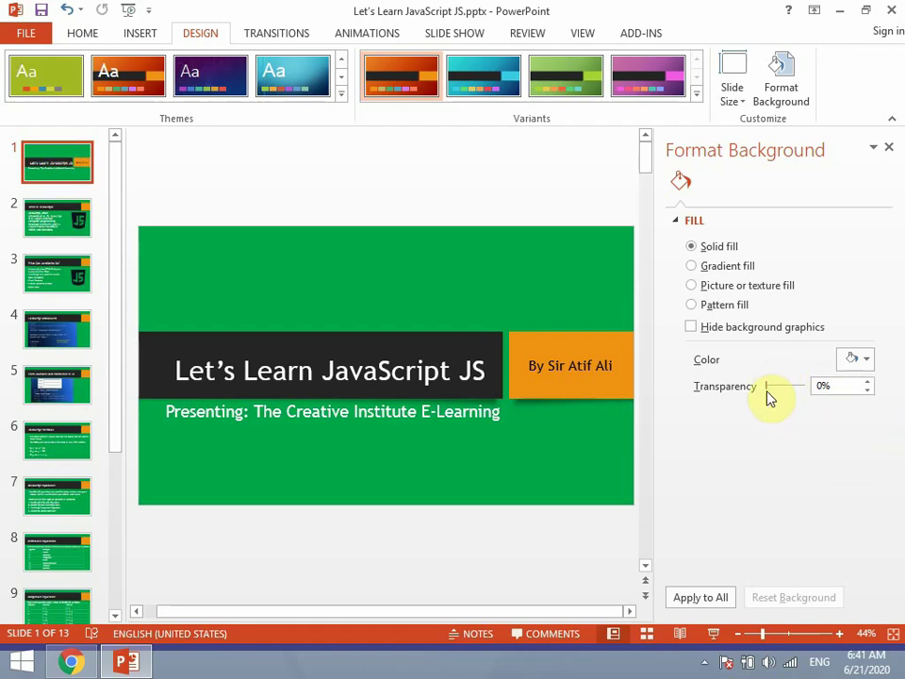
# Step: Make the title slide's green background about 50% transparent
pyautogui.moveTo(766, 385)
pyautogui.mouseDown()
pyautogui.moveTo(798, 386)
pyautogui.moveTo(787, 387)
pyautogui.mouseUp()
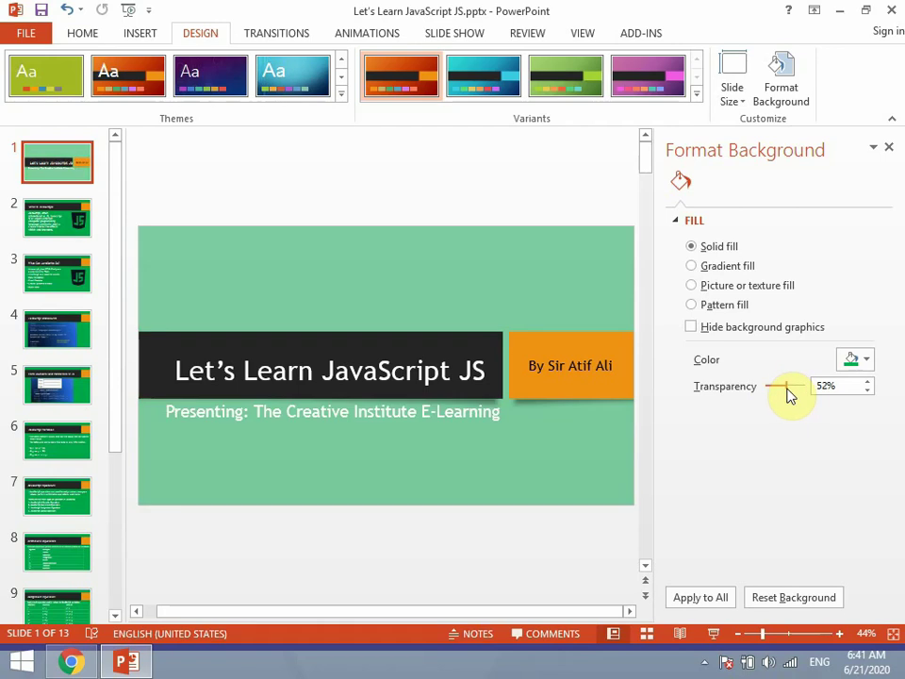
pyautogui.moveTo(786, 387)
pyautogui.mouseDown()
pyautogui.moveTo(775, 396)
pyautogui.moveTo(740, 276)
pyautogui.mouseUp()
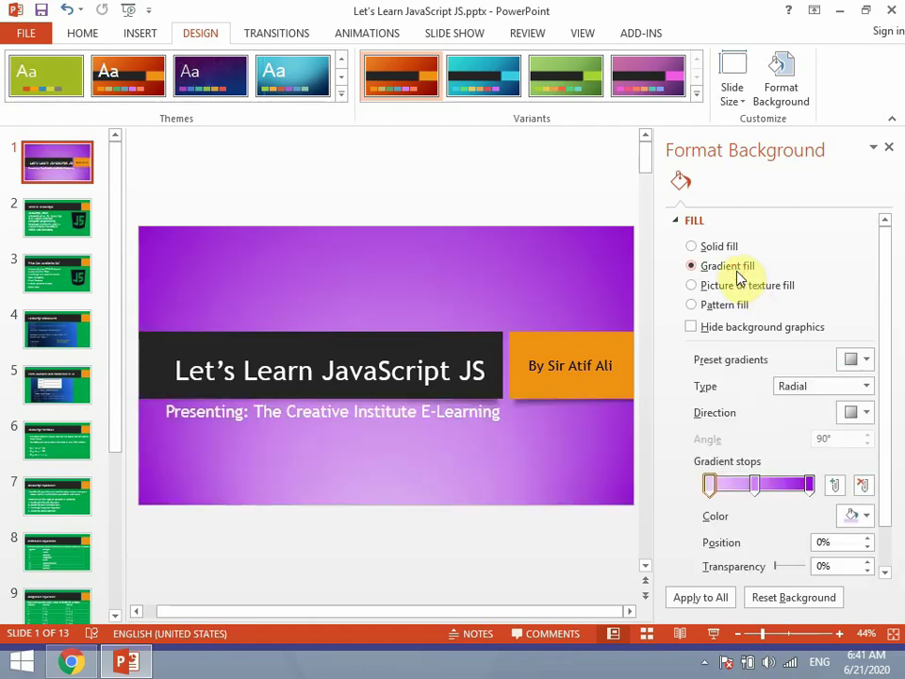
# Step: Recolour the middle gradient stop blue and place it at 42%
pyautogui.click(850, 359)
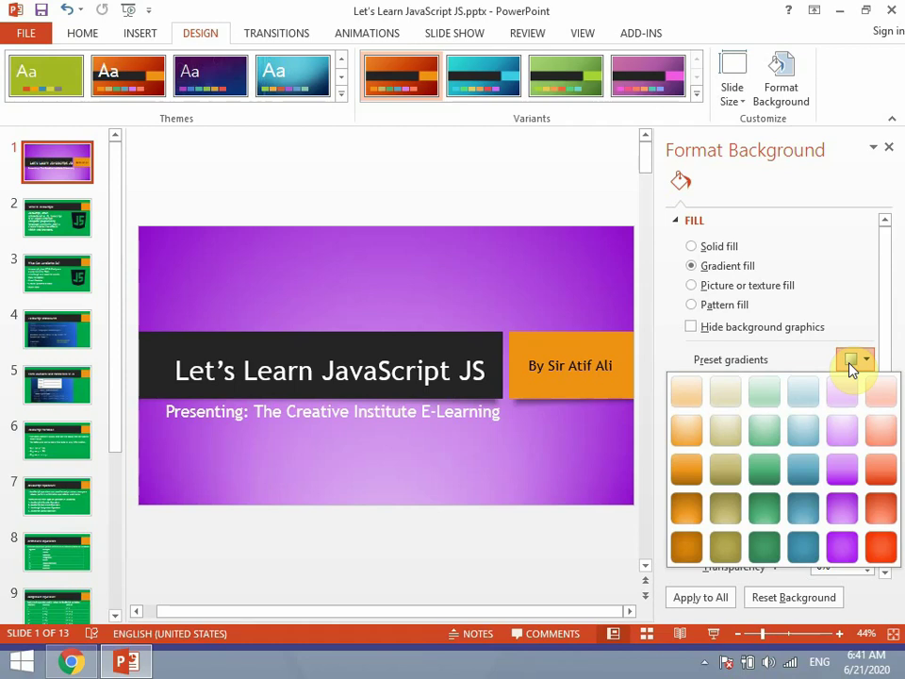
pyautogui.click(849, 362)
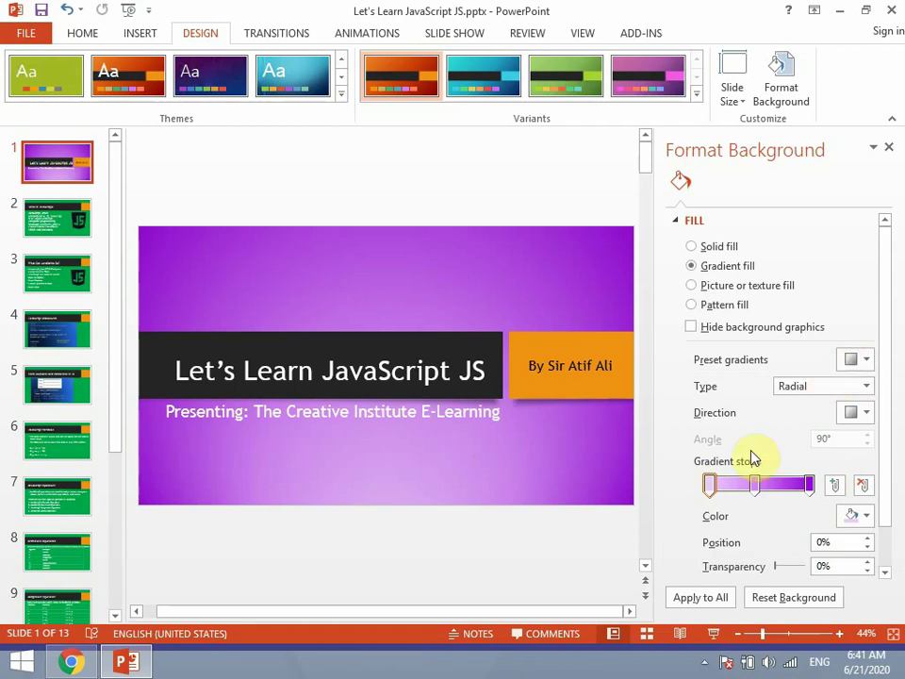
pyautogui.click(709, 485)
pyautogui.moveTo(754, 485); pyautogui.dragTo(775, 486)
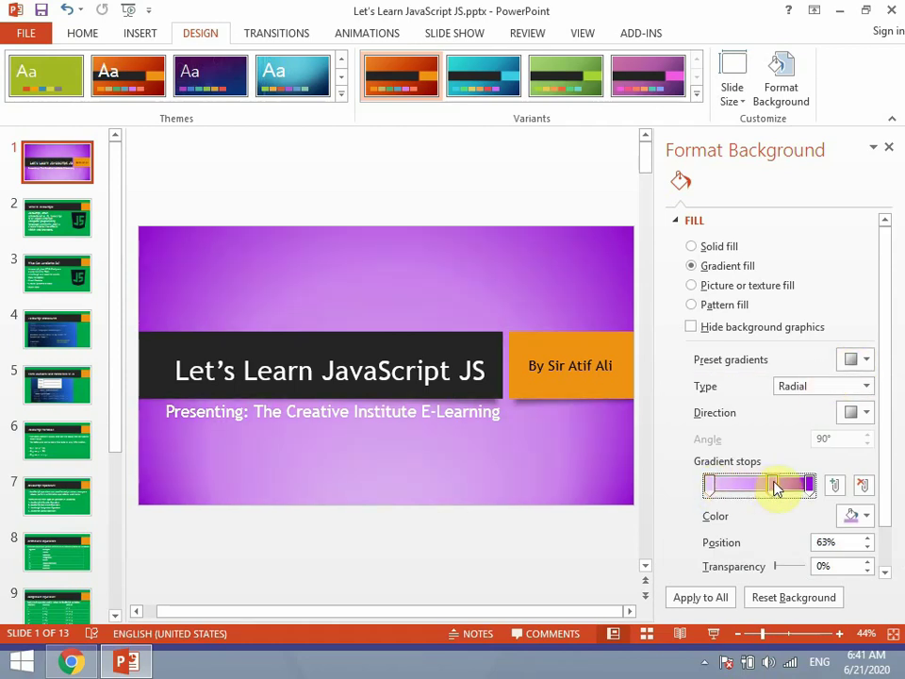
pyautogui.moveTo(765, 487); pyautogui.dragTo(726, 501)
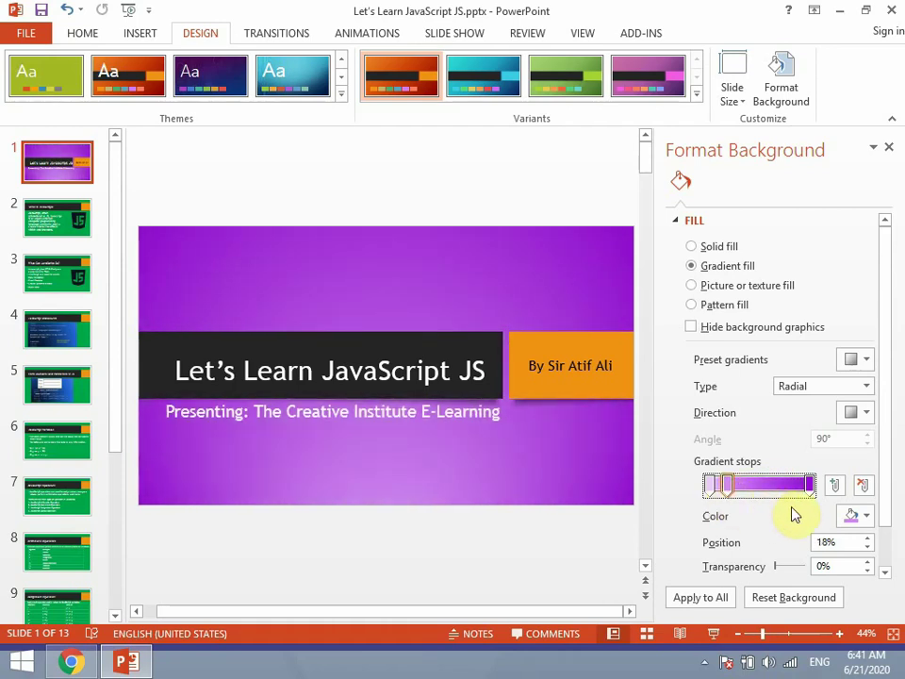
pyautogui.click(866, 518)
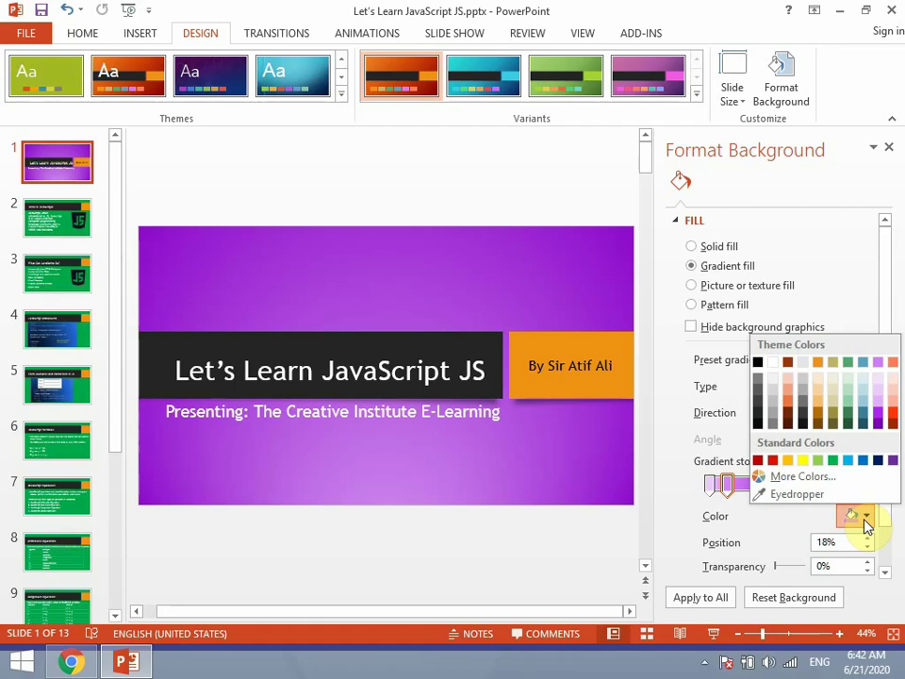
pyautogui.click(863, 461)
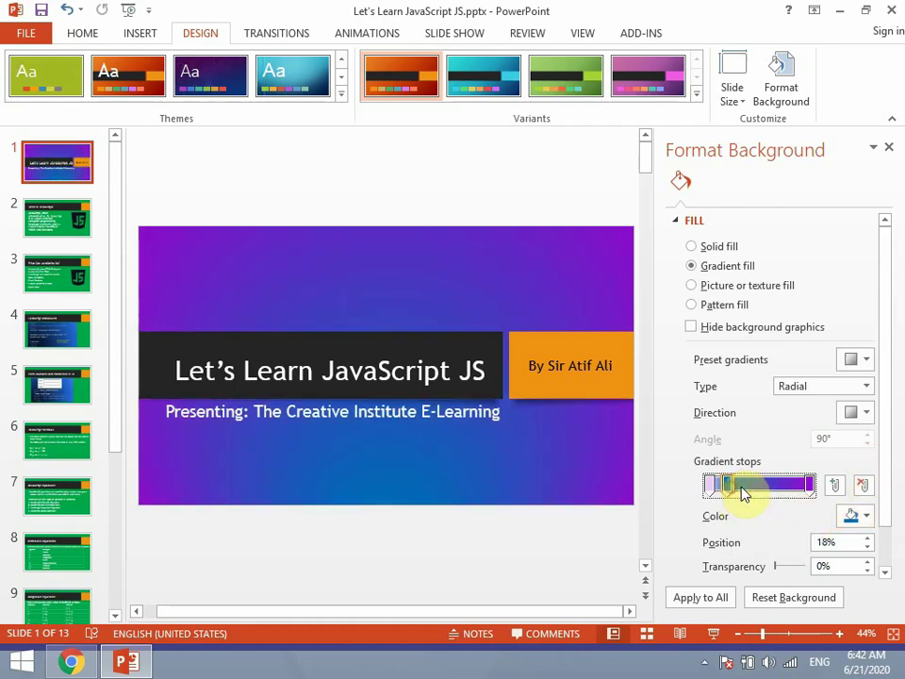
pyautogui.moveTo(732, 488); pyautogui.dragTo(757, 491)
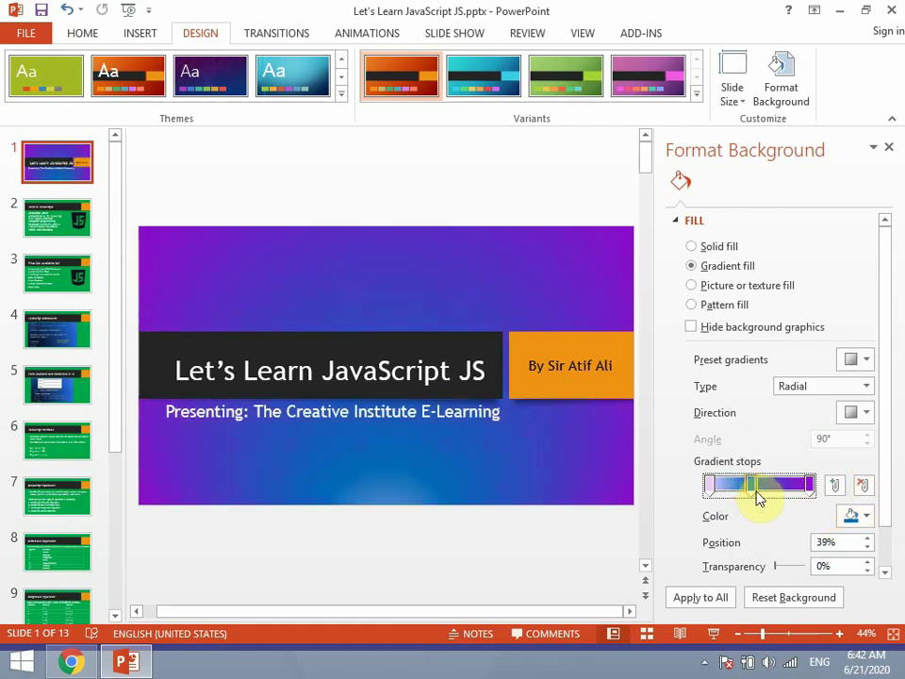
# Step: Recolour the rightmost and leftmost gradient stops blue
pyautogui.click(812, 485)
pyautogui.click(867, 518)
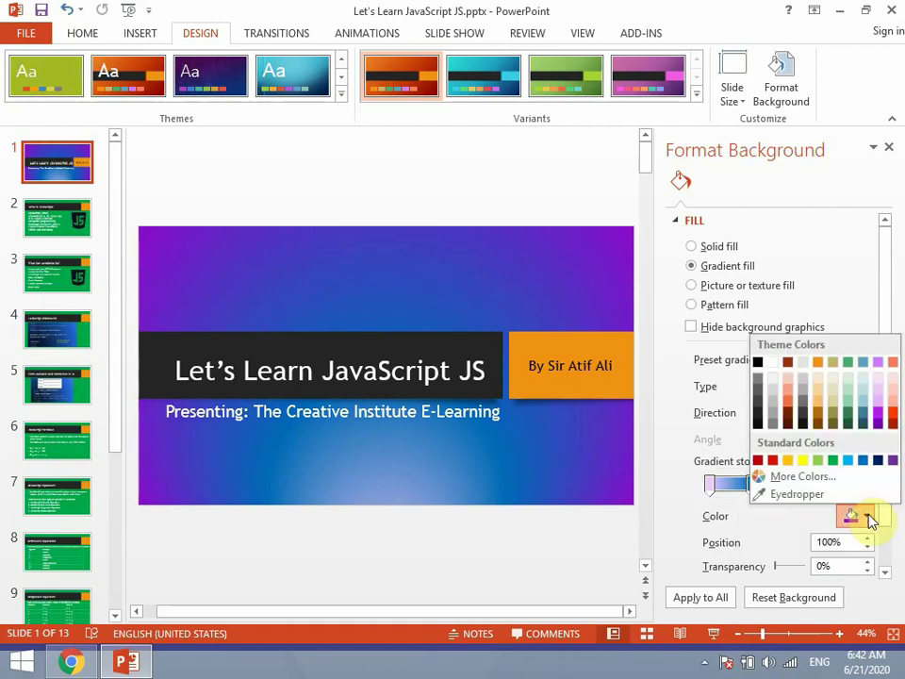
pyautogui.click(860, 461)
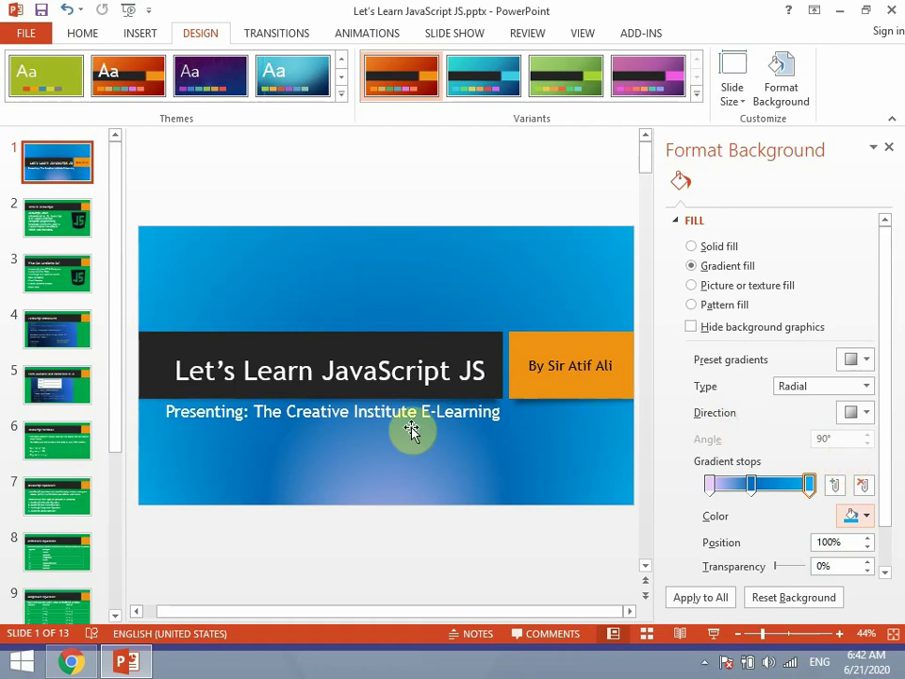
pyautogui.click(709, 486)
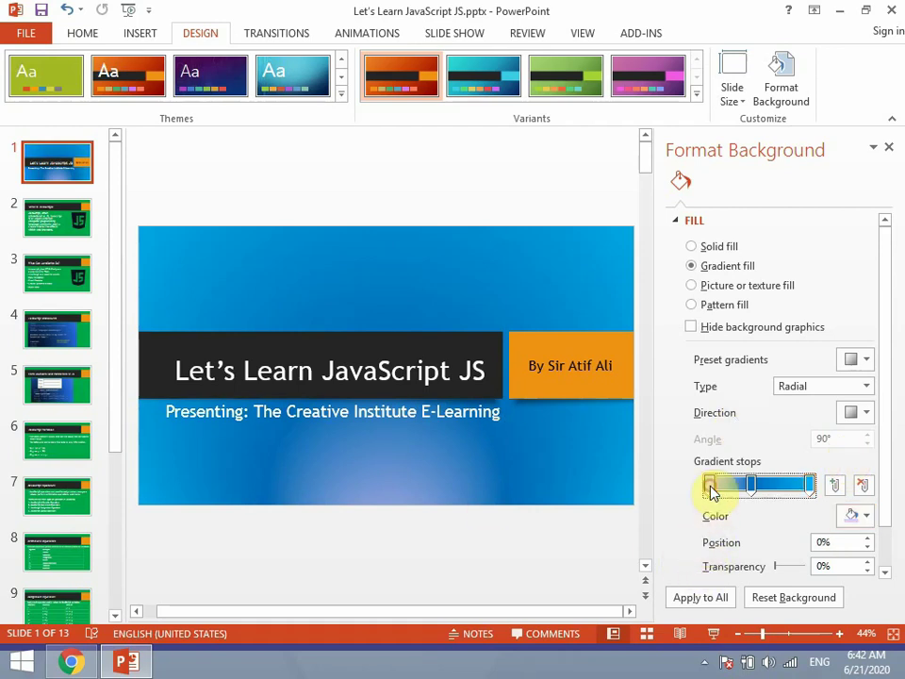
pyautogui.click(867, 514)
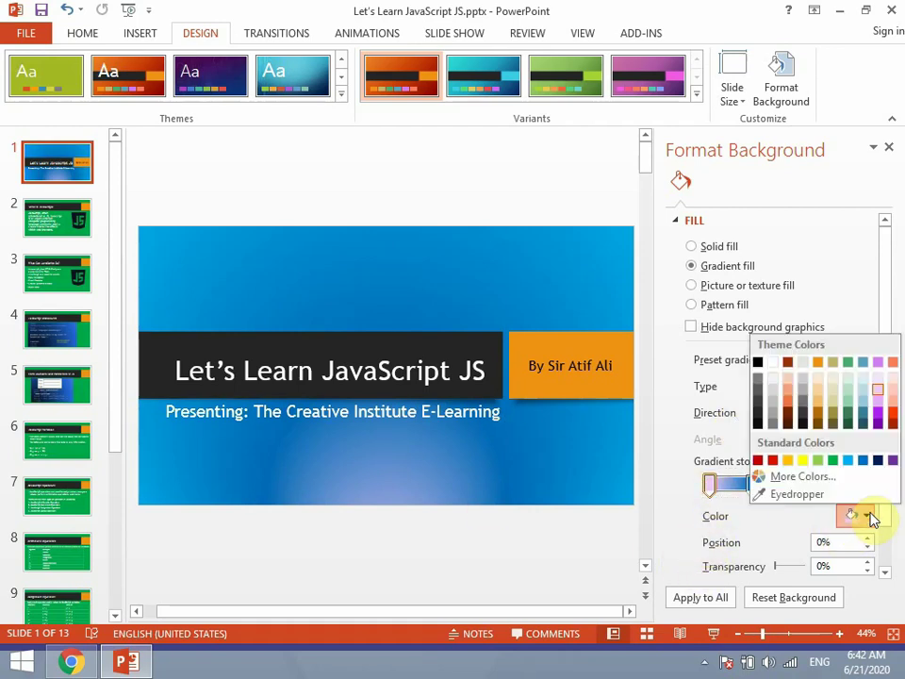
pyautogui.click(863, 461)
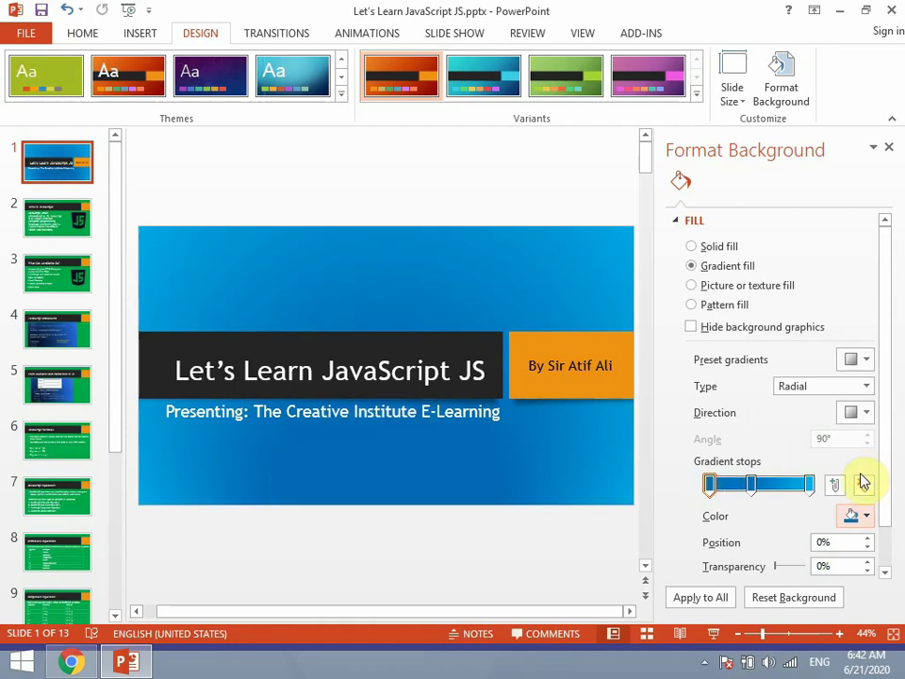
# Step: Move the blue middle gradient stop to the 38% position
pyautogui.click(753, 485)
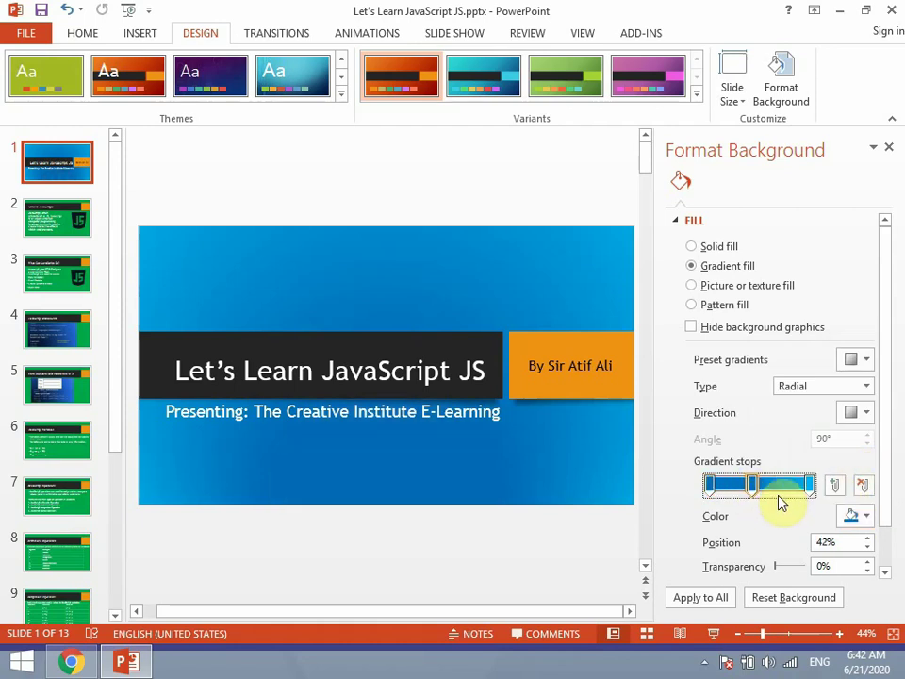
pyautogui.moveTo(752, 486); pyautogui.dragTo(777, 485)
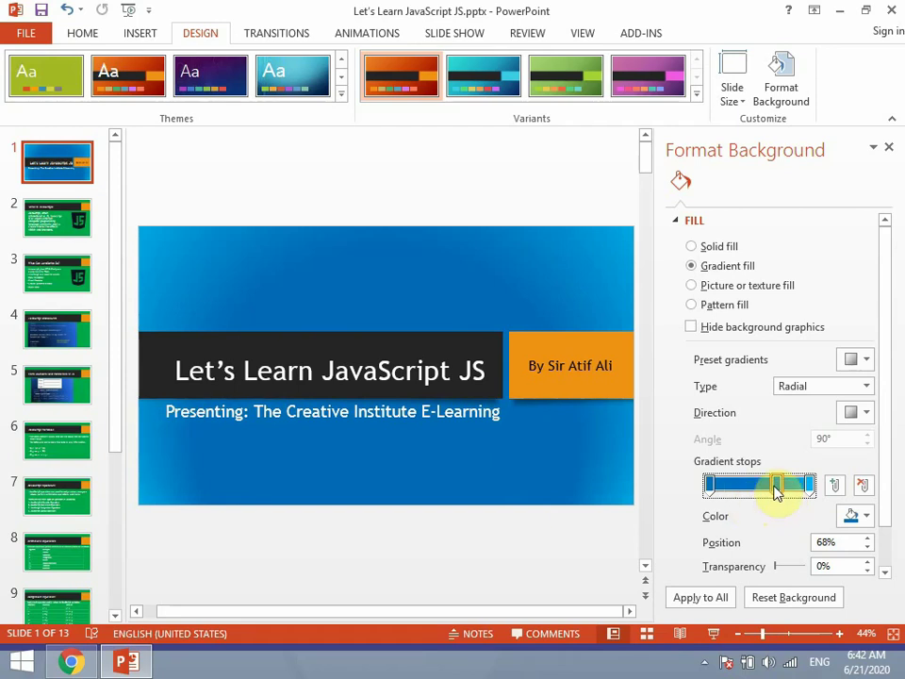
pyautogui.moveTo(778, 486); pyautogui.dragTo(754, 496)
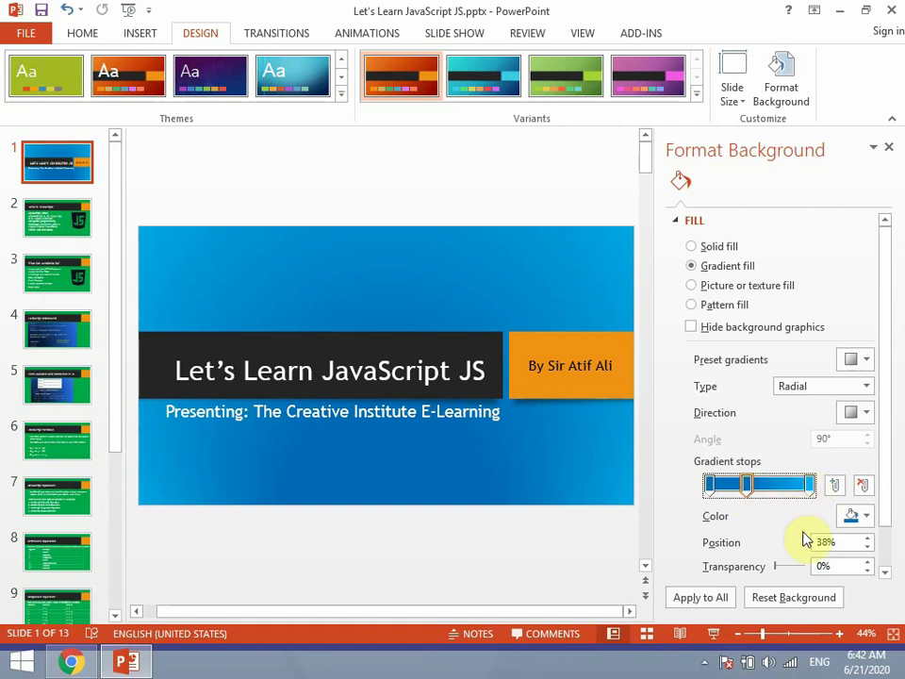
pyautogui.click(867, 521)
pyautogui.click(867, 522)
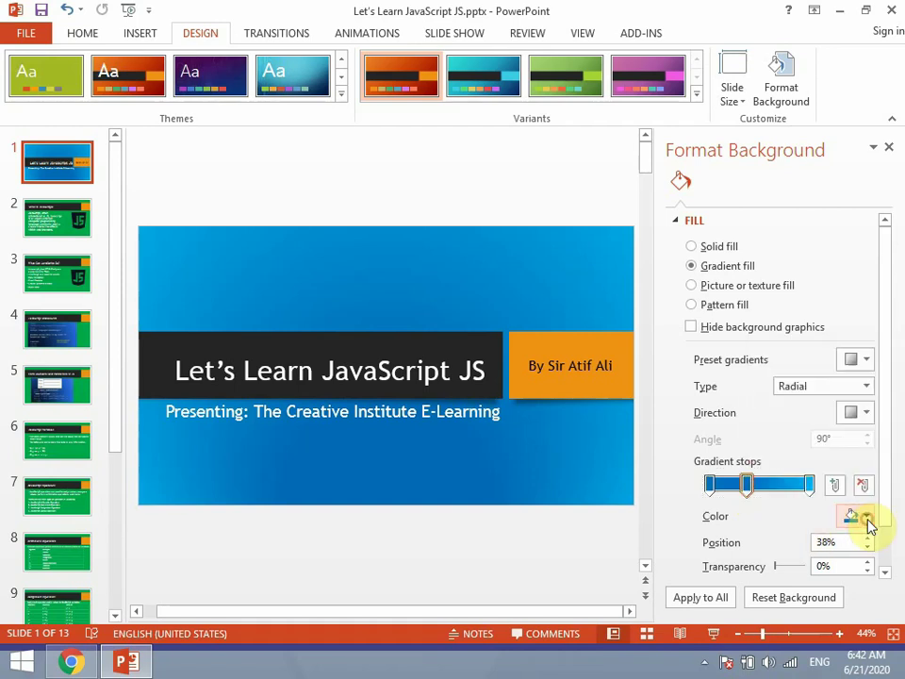
pyautogui.click(750, 490)
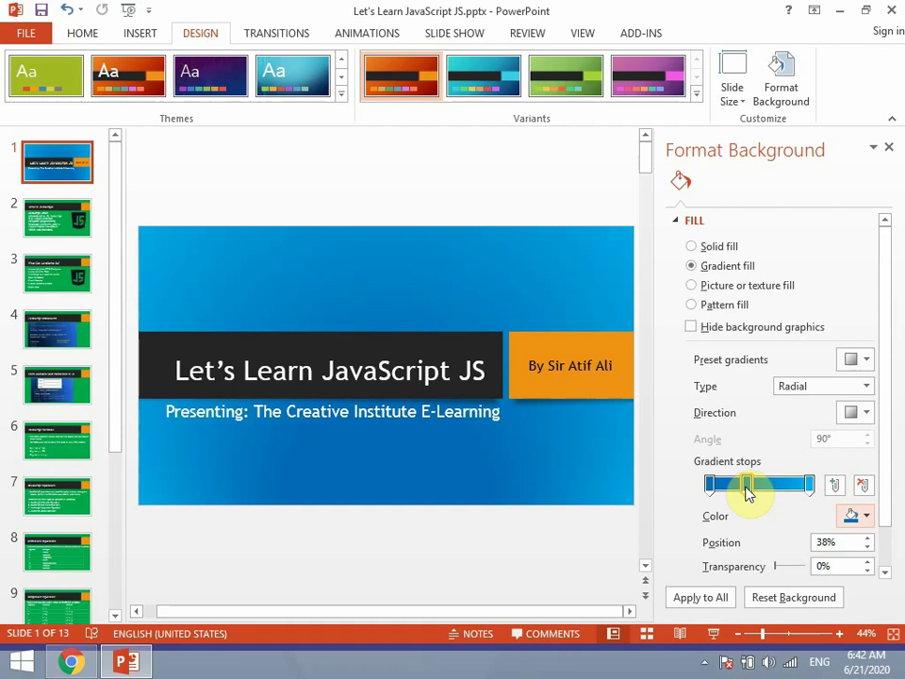
# Step: Remove the middle gradient stop and recolour the right stop blue after trying green
pyautogui.click(860, 488)
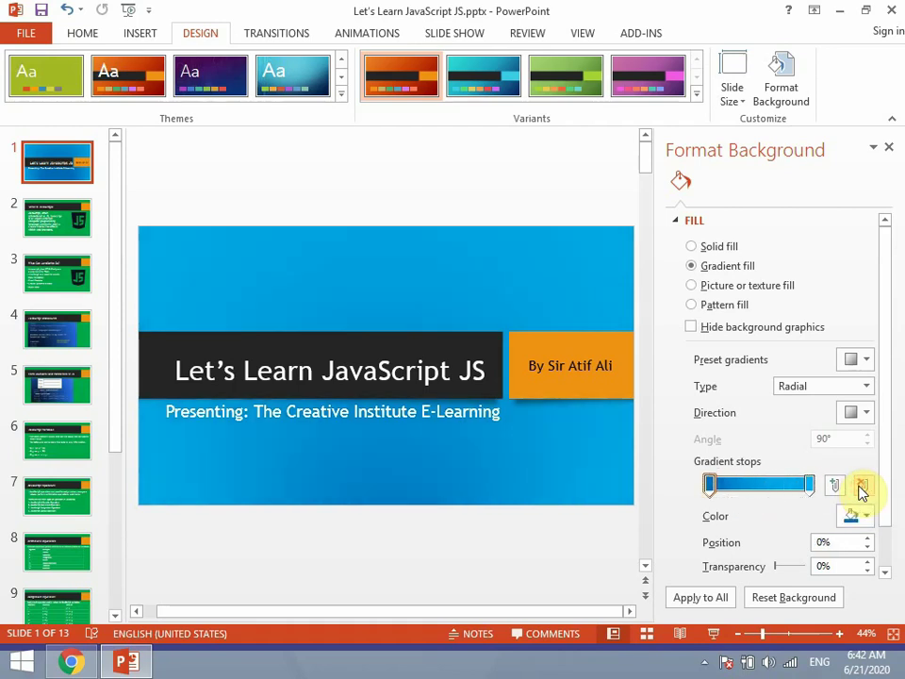
pyautogui.click(809, 484)
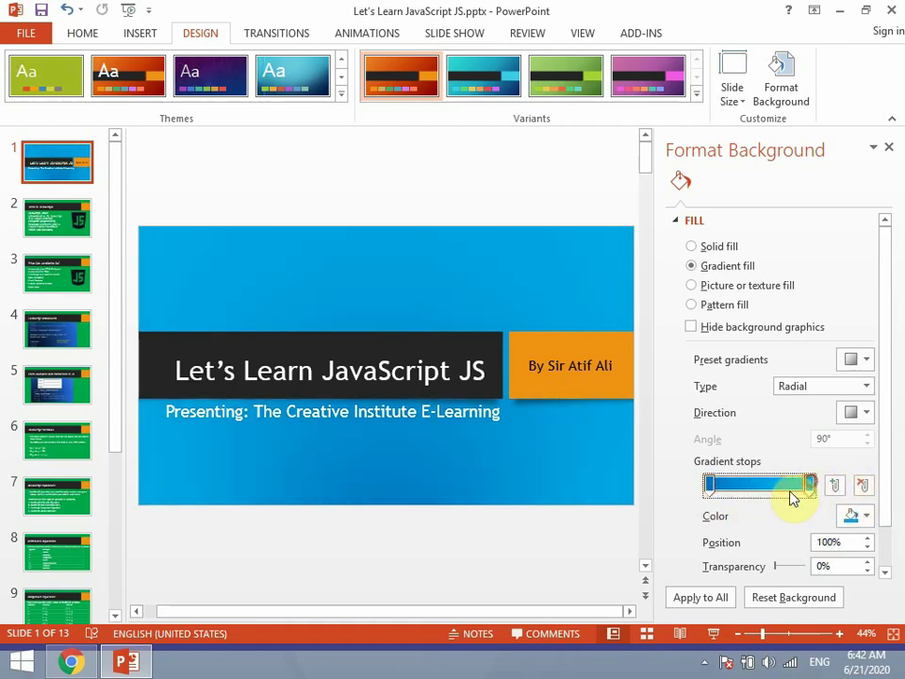
pyautogui.click(708, 485)
pyautogui.click(809, 485)
pyautogui.click(857, 514)
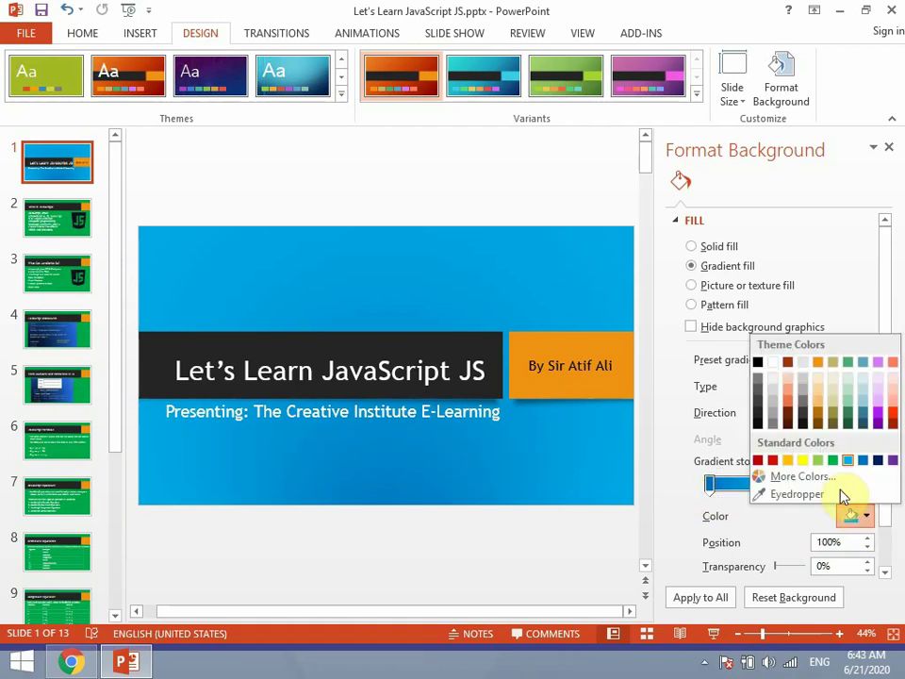
pyautogui.click(848, 363)
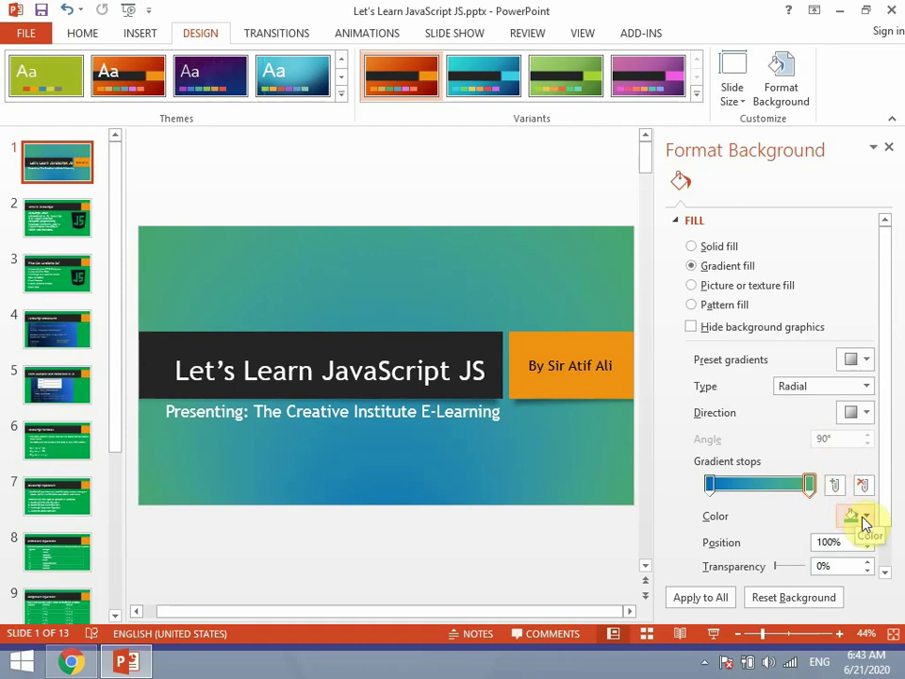
pyautogui.click(861, 516)
pyautogui.click(862, 461)
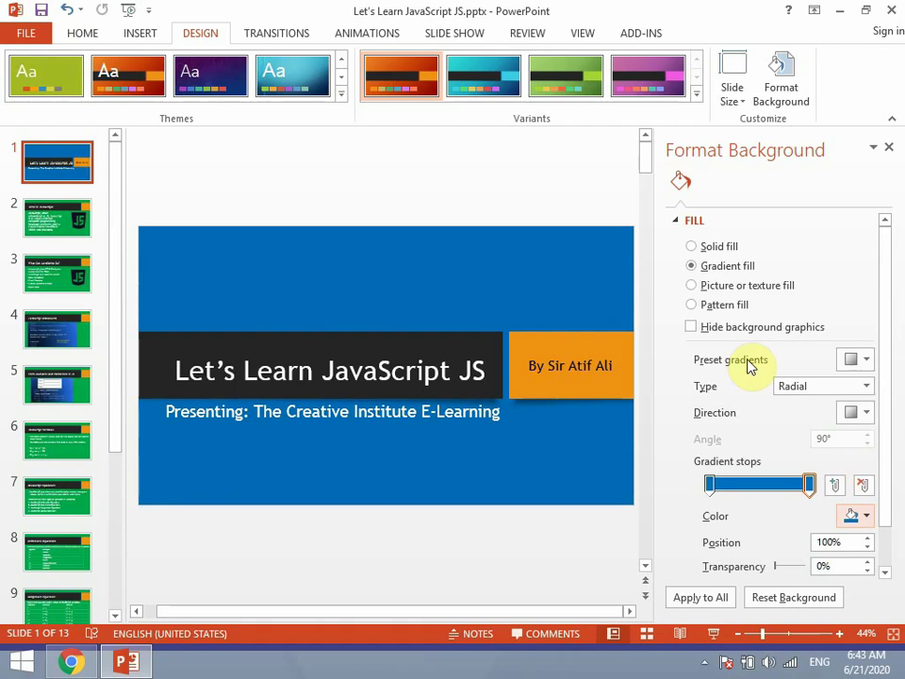
# Step: Apply a dark dotted pattern fill to all slides after briefly trying a texture fill
pyautogui.click(716, 284)
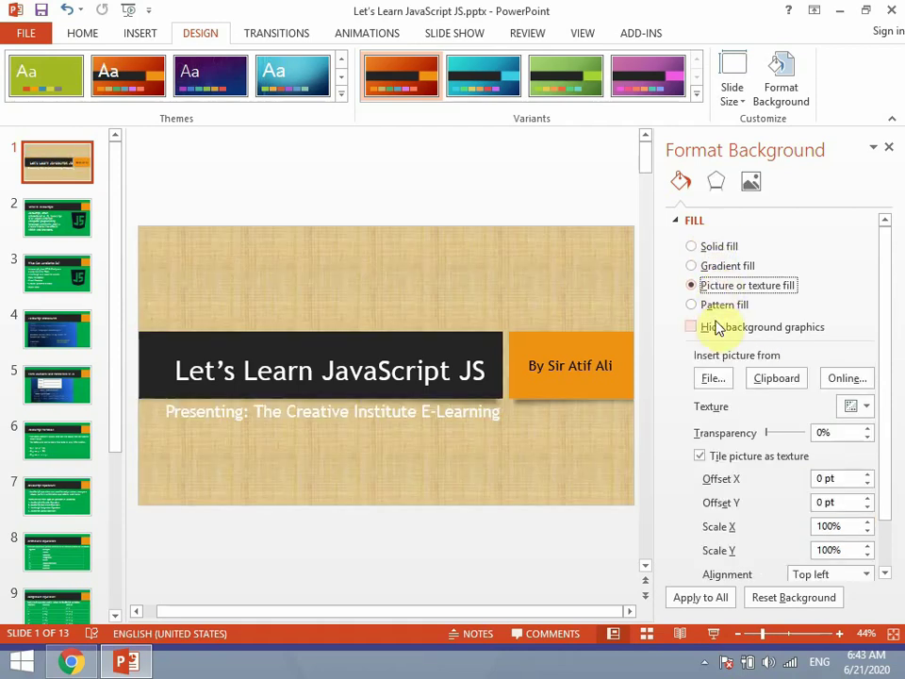
pyautogui.click(718, 305)
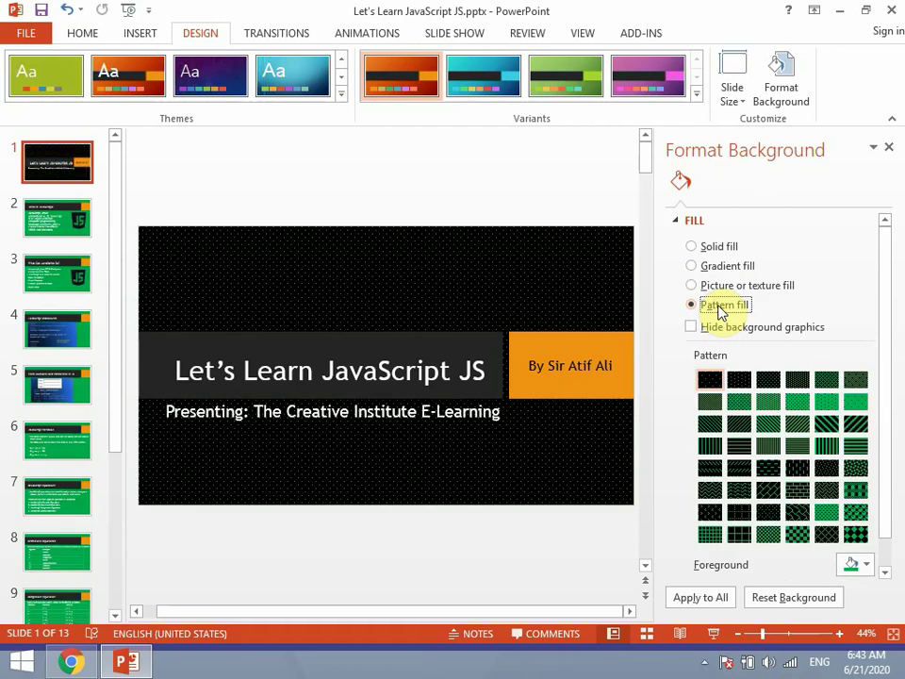
pyautogui.click(716, 598)
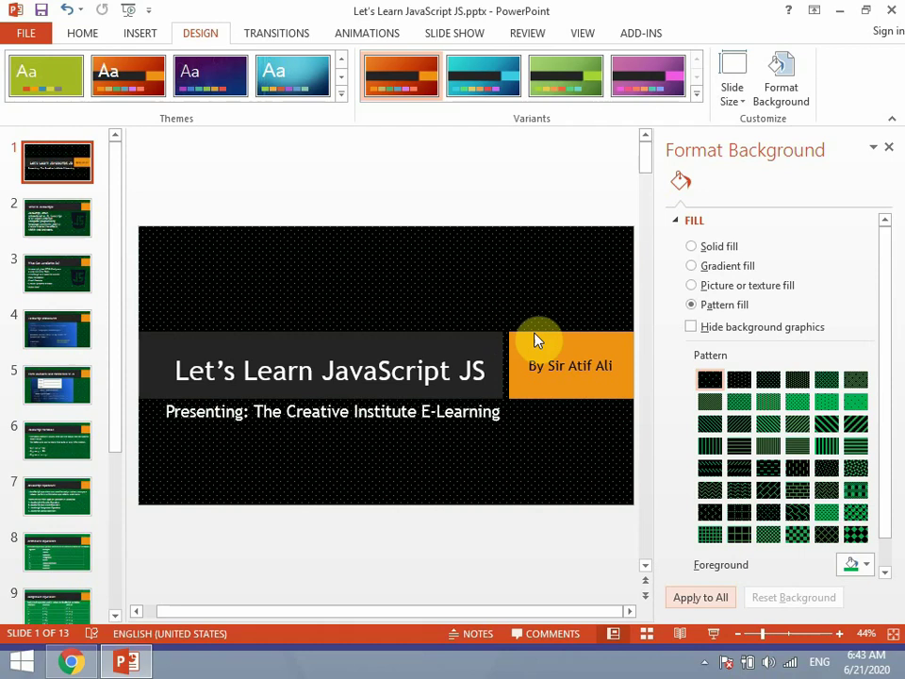
pyautogui.click(865, 564)
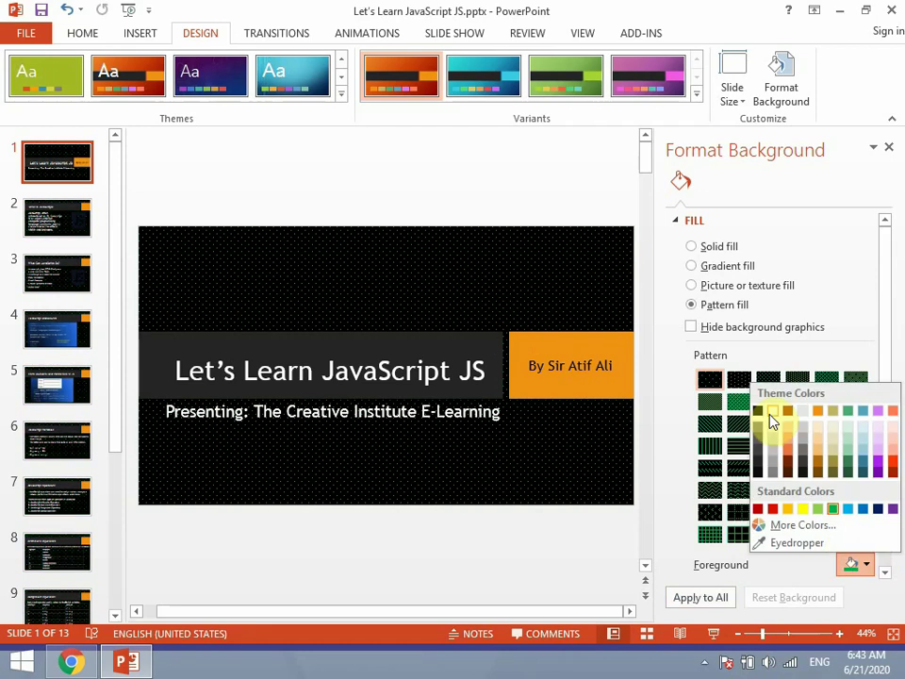
# Step: Use a light foreground colour, try dot, stripe and grid patterns, then apply checkerboard to all slides
pyautogui.click(770, 415)
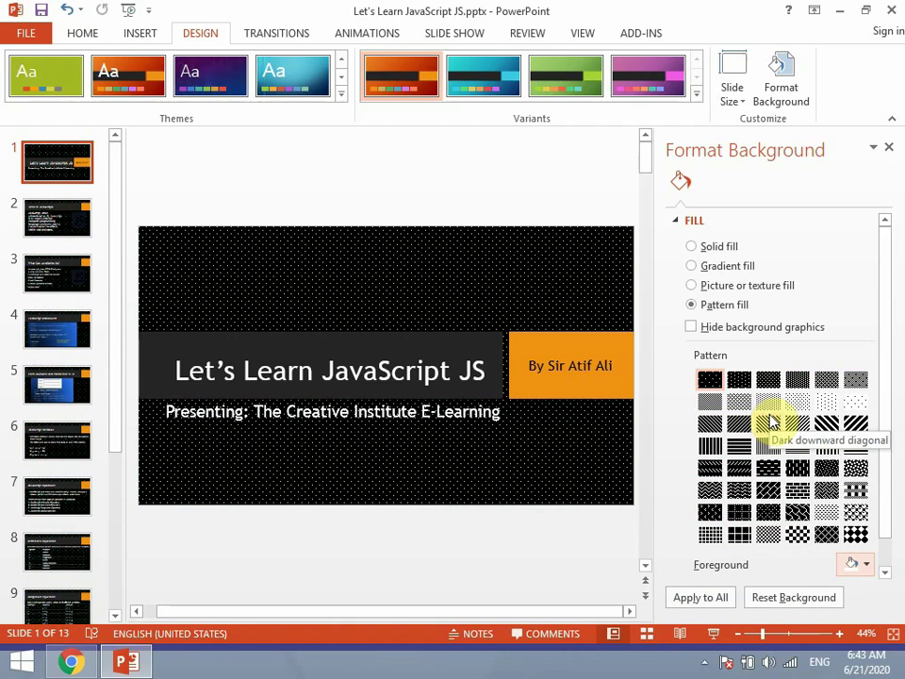
pyautogui.click(771, 402)
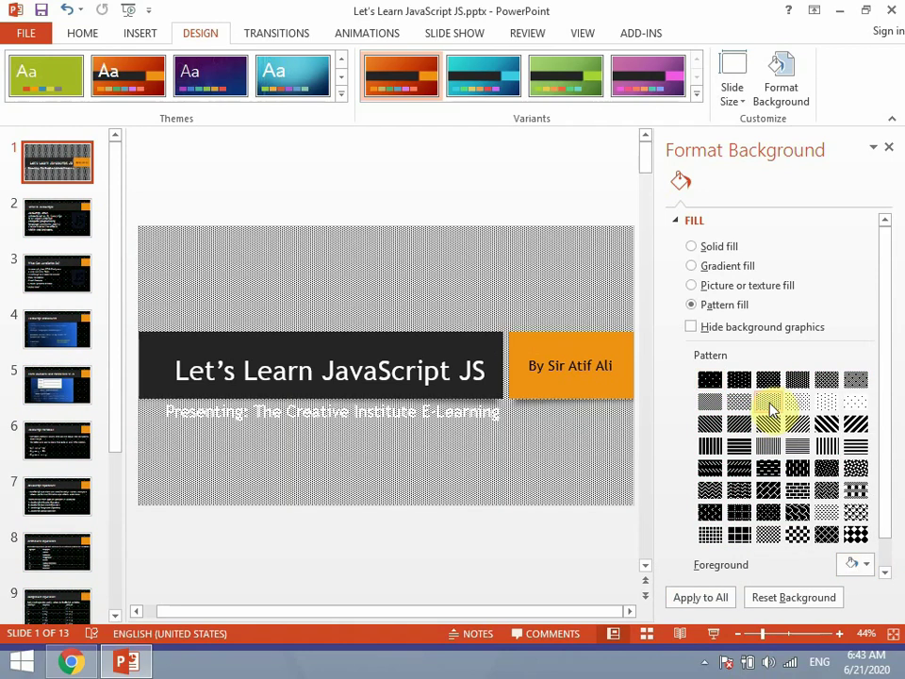
pyautogui.click(733, 381)
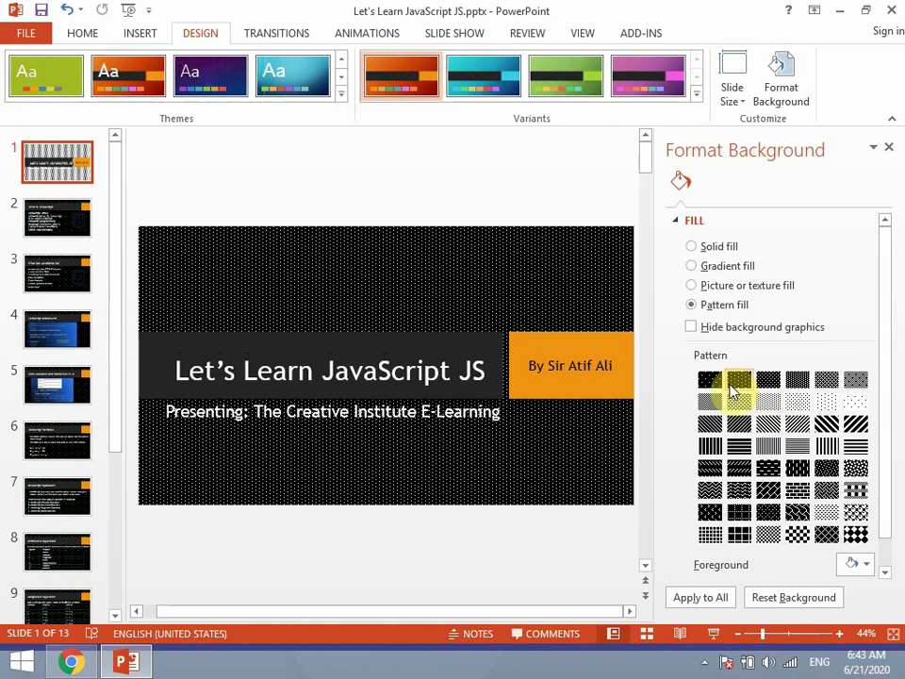
pyautogui.click(716, 470)
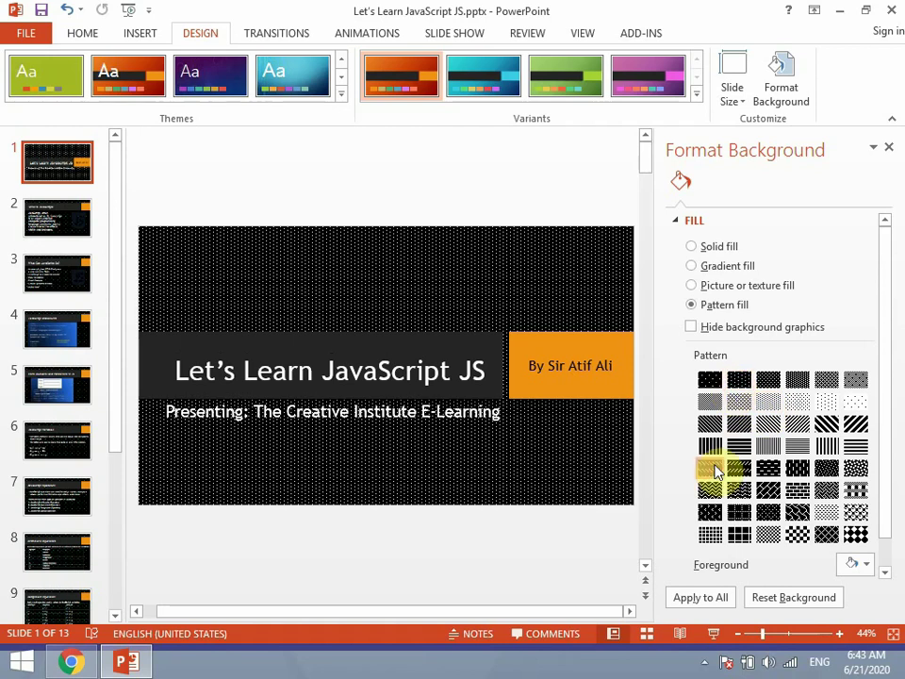
pyautogui.click(733, 485)
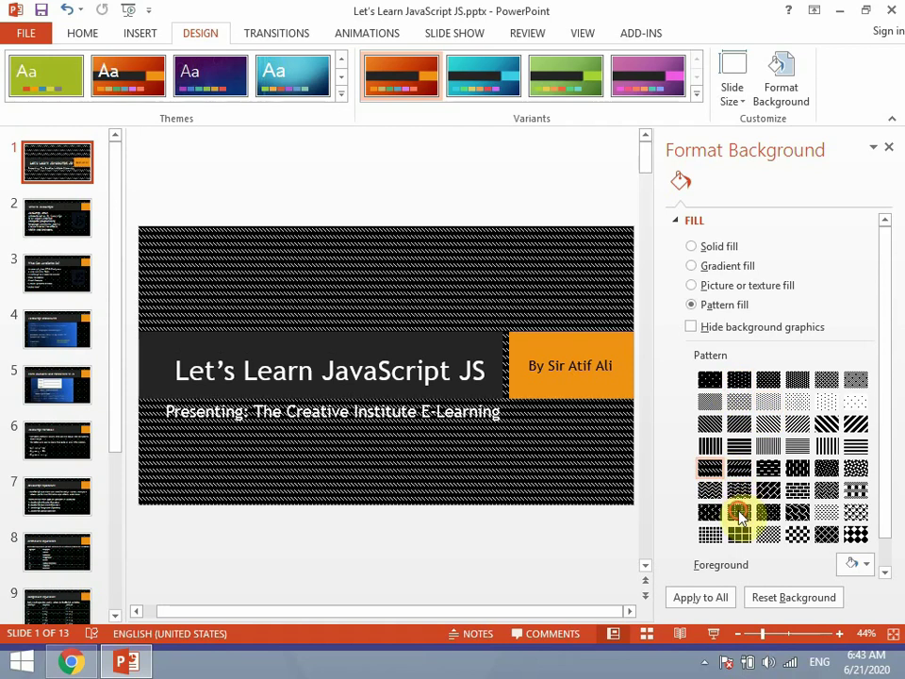
pyautogui.click(739, 511)
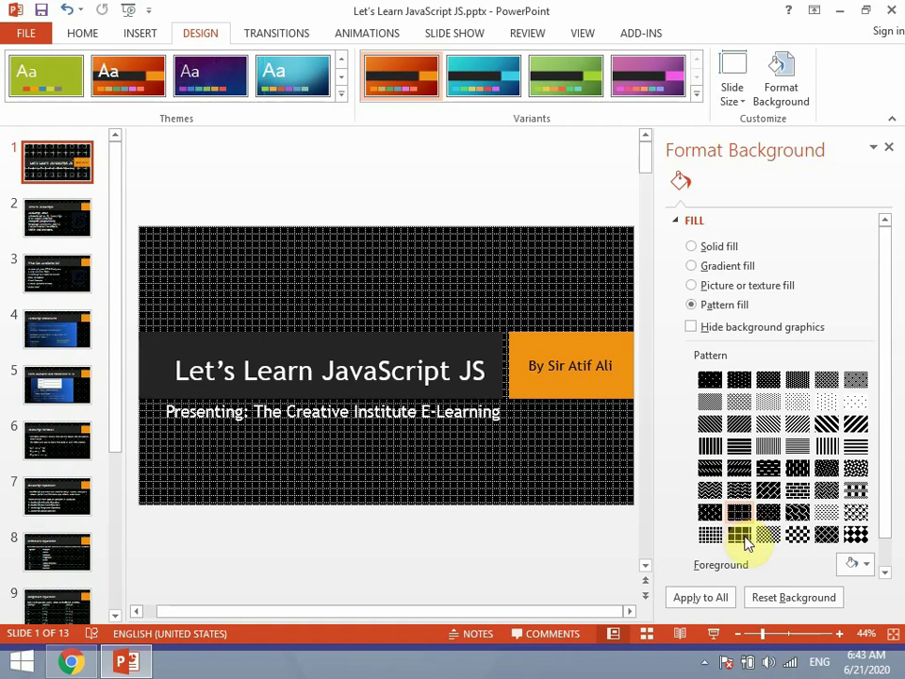
pyautogui.click(798, 533)
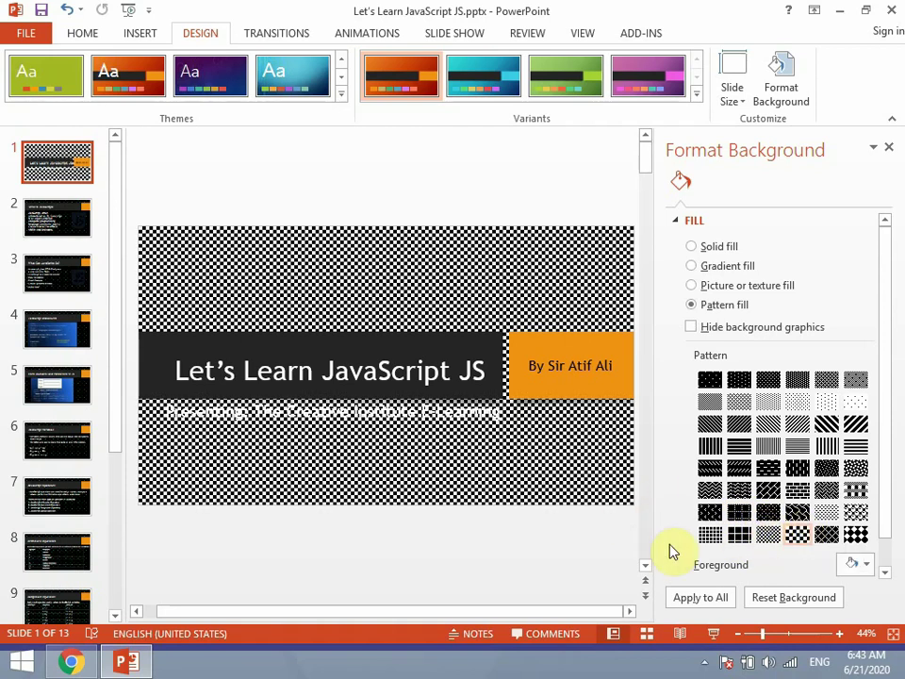
pyautogui.click(701, 595)
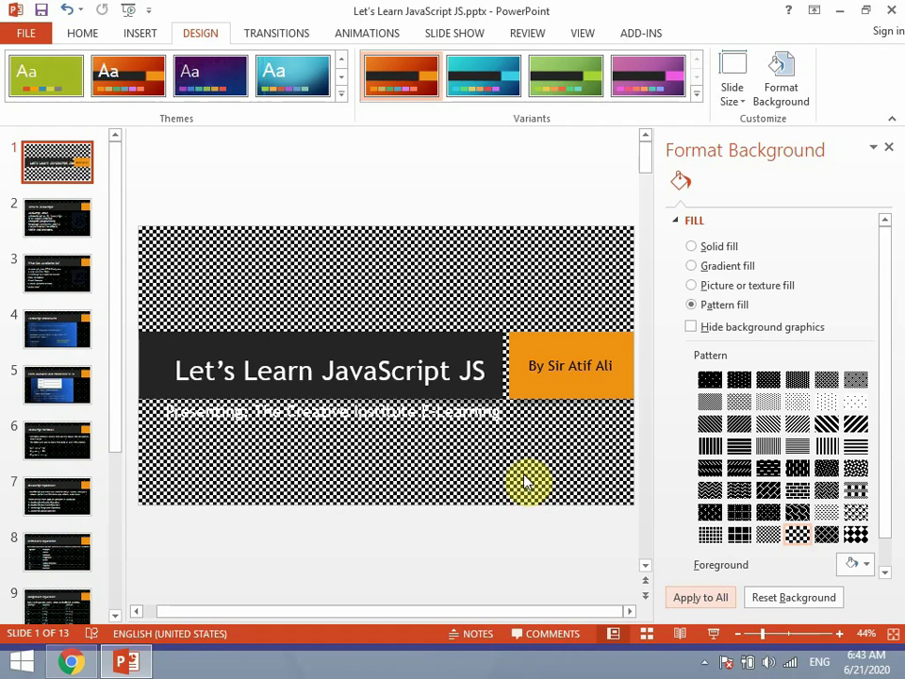
pyautogui.press('F5')
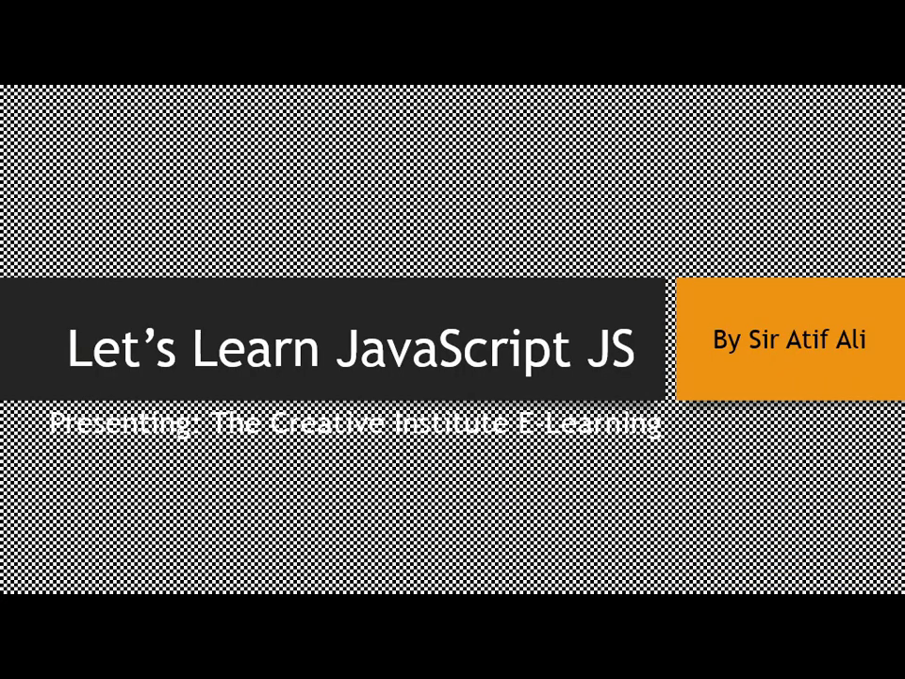
pyautogui.press('Right')
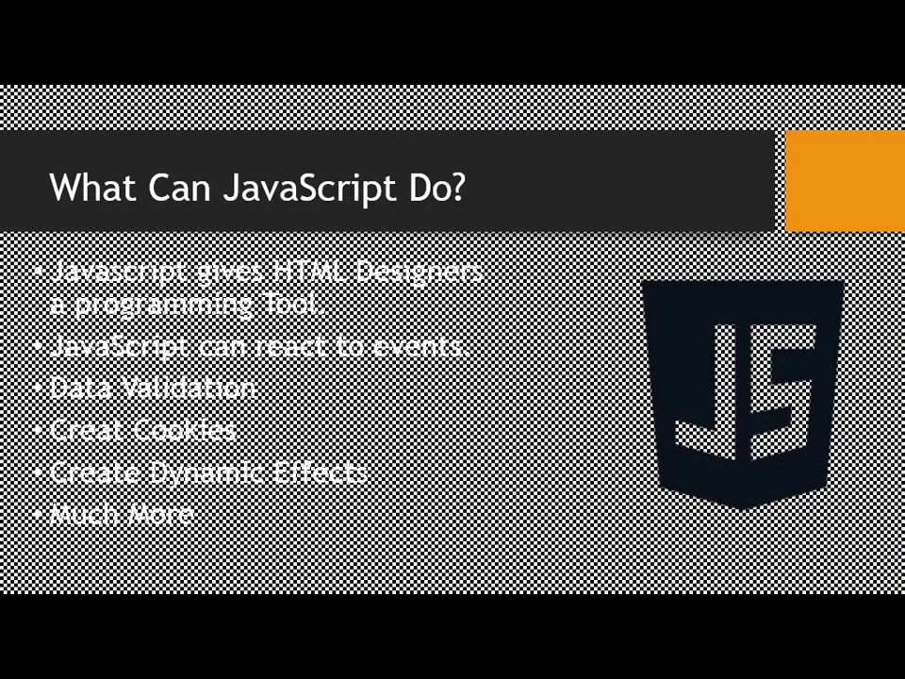
pyautogui.press('Escape')
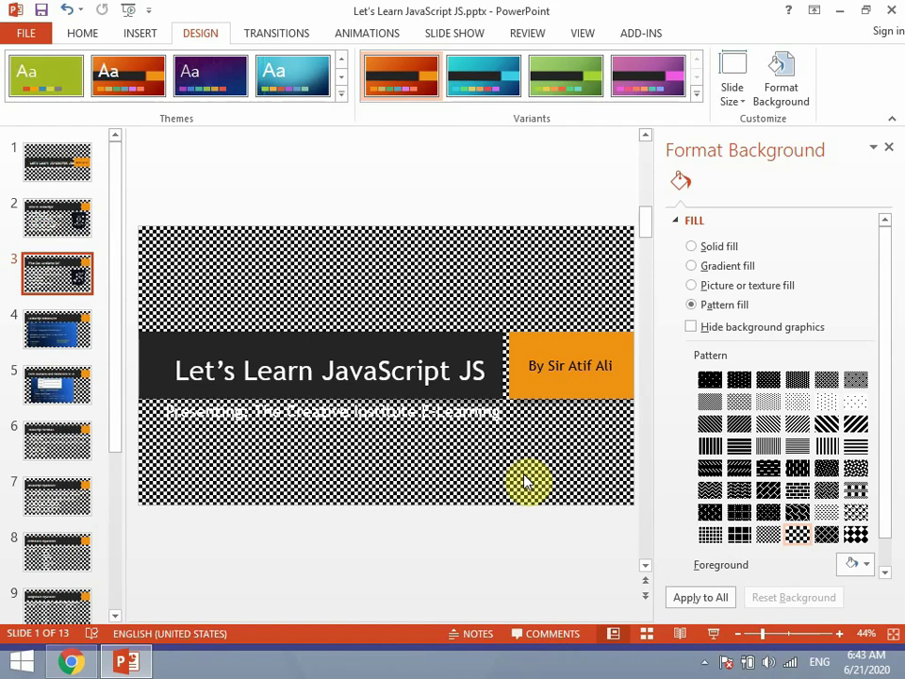
pyautogui.click(75, 173)
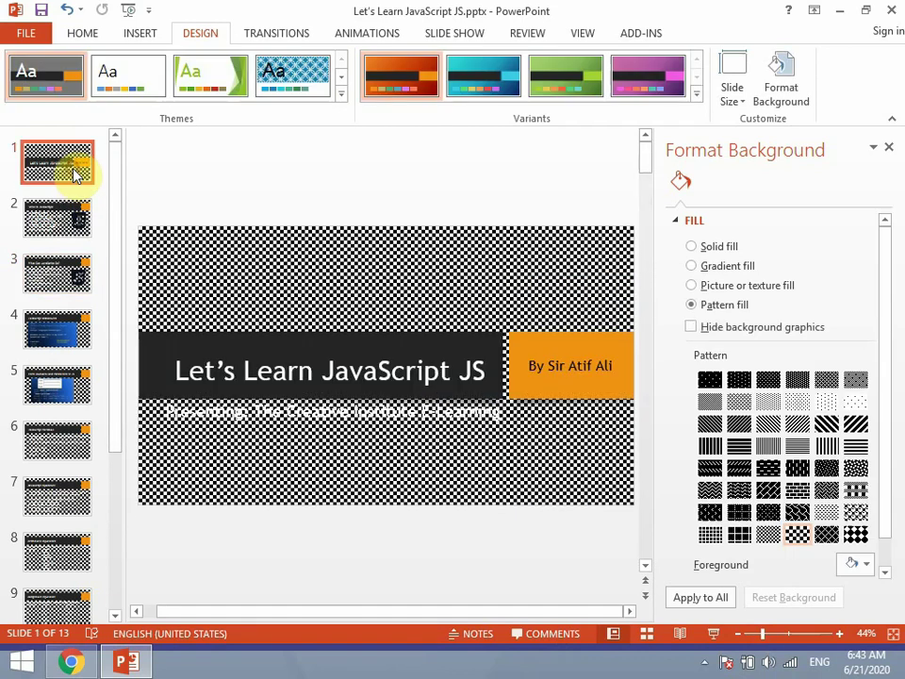
pyautogui.moveTo(116, 196); pyautogui.dragTo(132, 370)
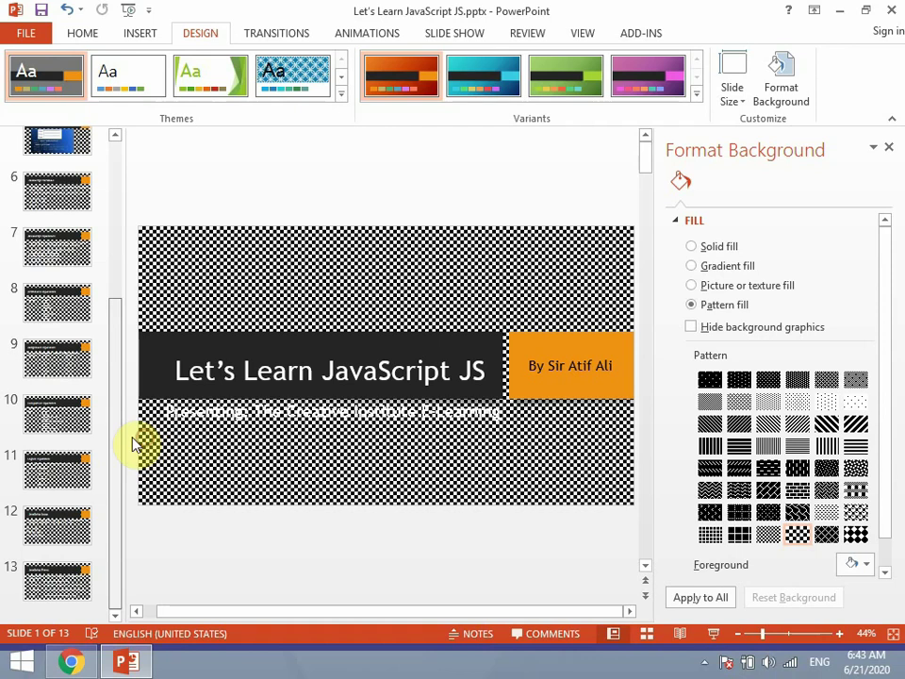
pyautogui.moveTo(116, 430); pyautogui.dragTo(112, 274)
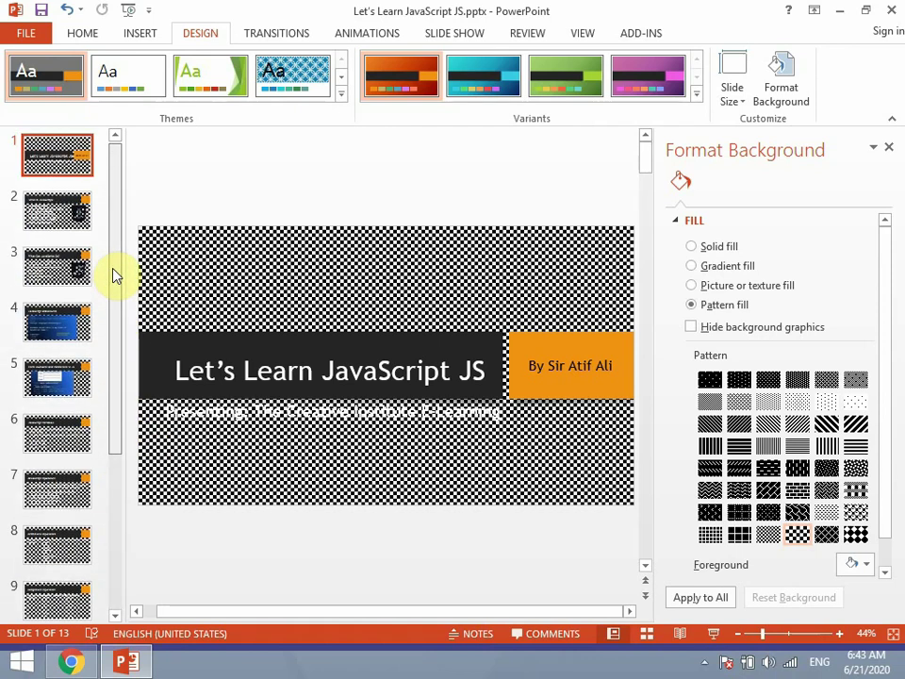